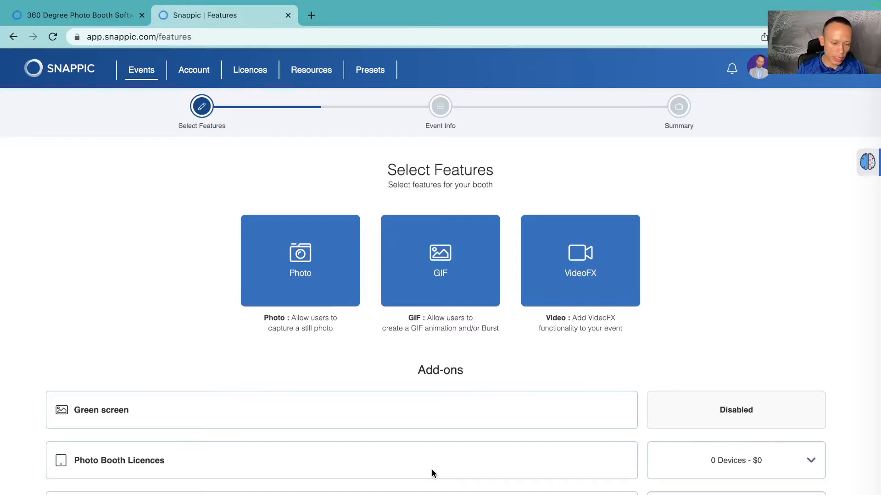
Step: Select the VideoFX feature for the booth and continue to the event info stage
{"action": "left_click", "coordinate": [574, 250]}
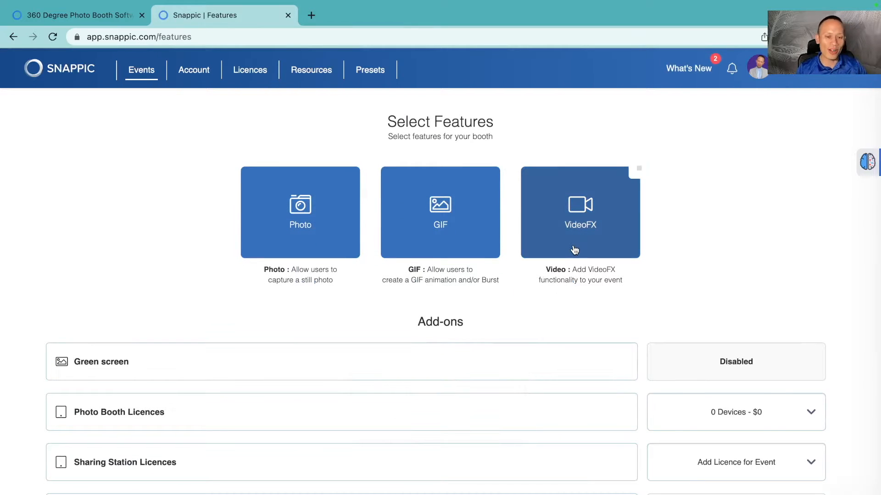
{"action": "scroll", "coordinate": [575, 250], "scroll_direction": "down", "scroll_amount": 1}
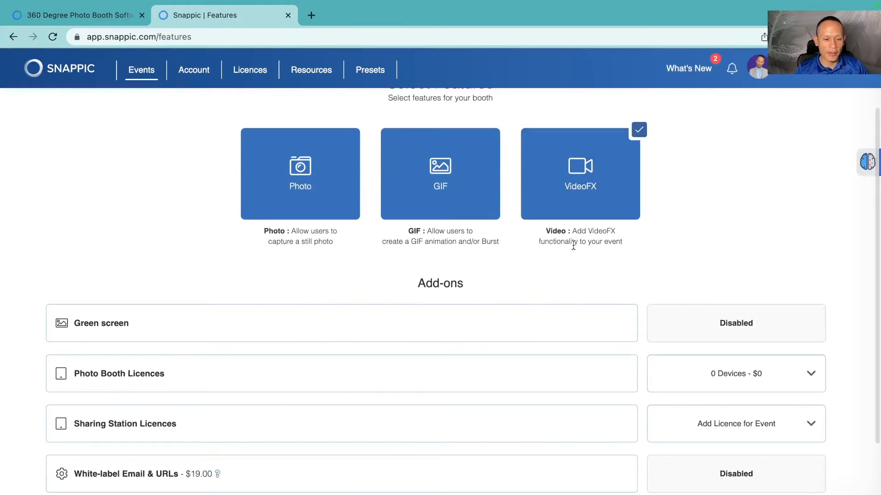
{"action": "scroll", "coordinate": [574, 244], "scroll_direction": "up", "scroll_amount": 1}
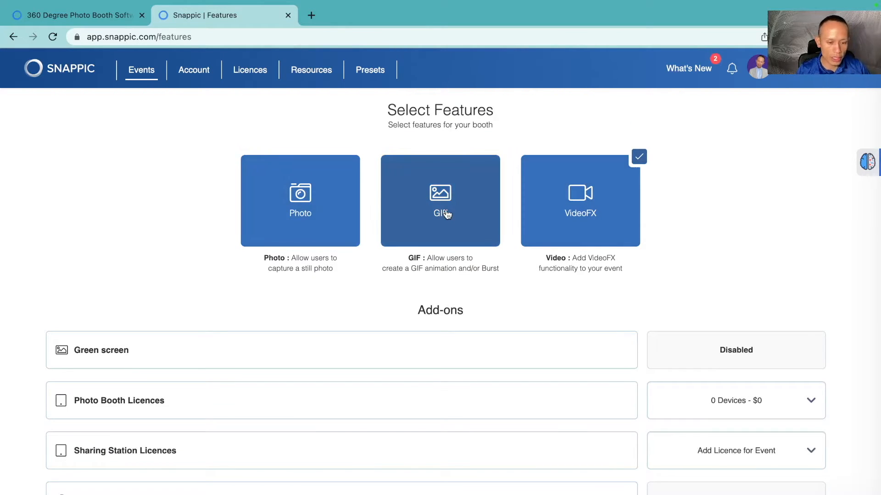
{"action": "scroll", "coordinate": [705, 238], "scroll_direction": "down", "scroll_amount": 1}
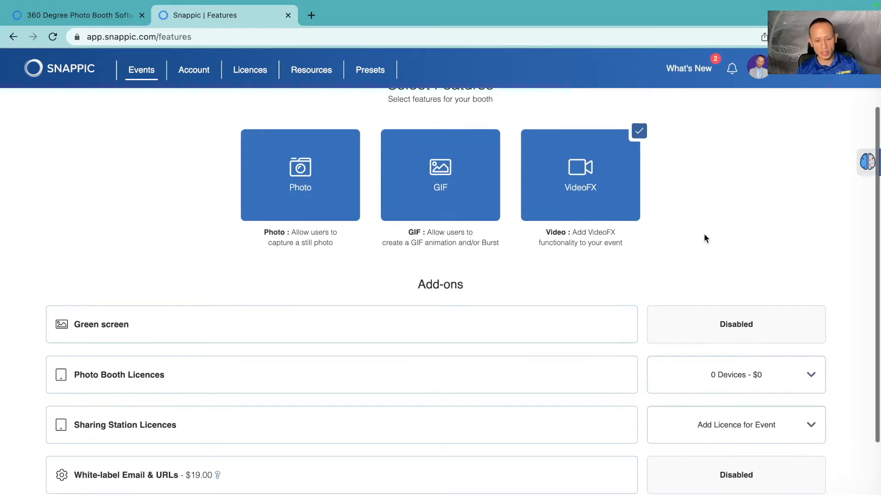
{"action": "scroll", "coordinate": [705, 238], "scroll_direction": "down", "scroll_amount": 1}
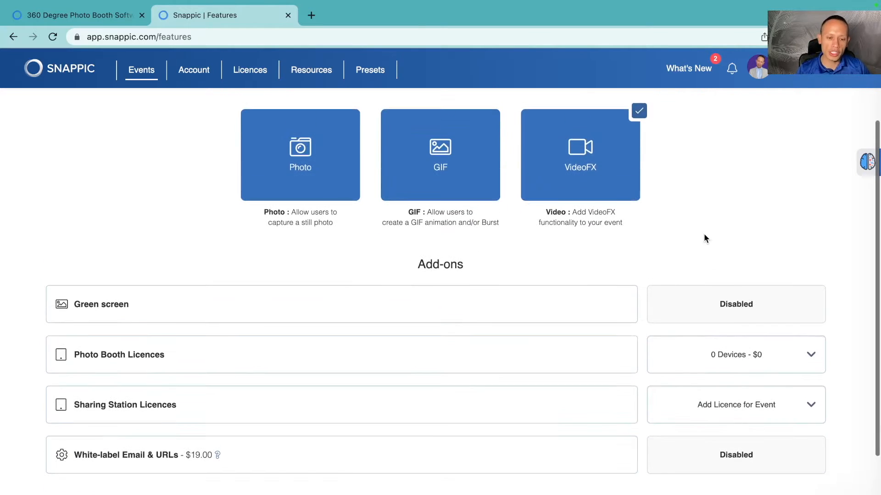
{"action": "scroll", "coordinate": [630, 212], "scroll_direction": "down", "scroll_amount": 4}
{"action": "left_click", "coordinate": [763, 390]}
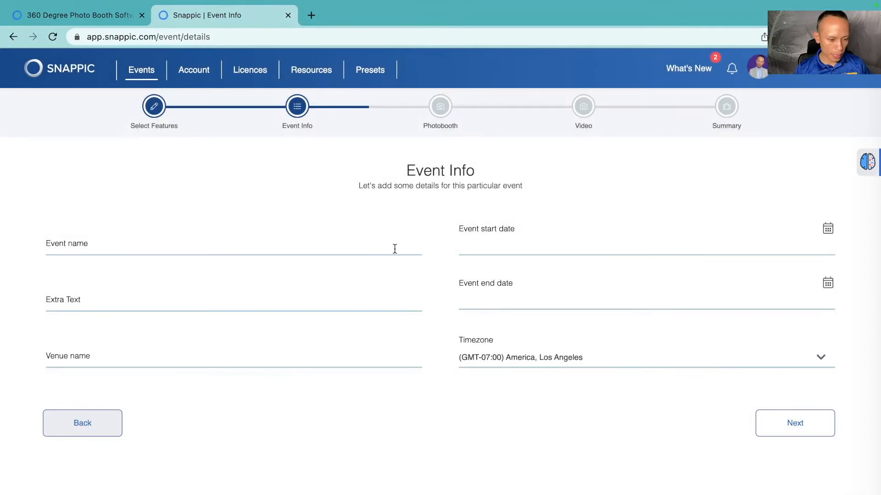
Step: Name the event "Youtube Fam"
{"action": "left_click", "coordinate": [345, 248]}
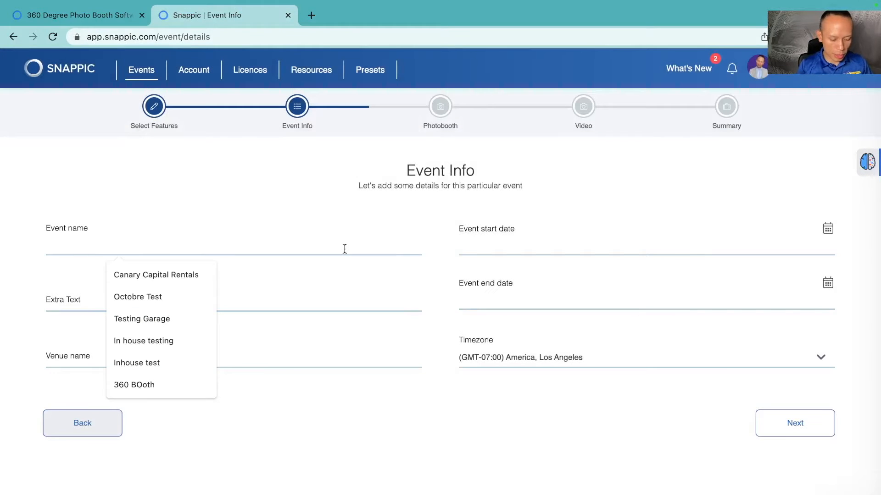
{"action": "type", "text": "Youtube Fam"}
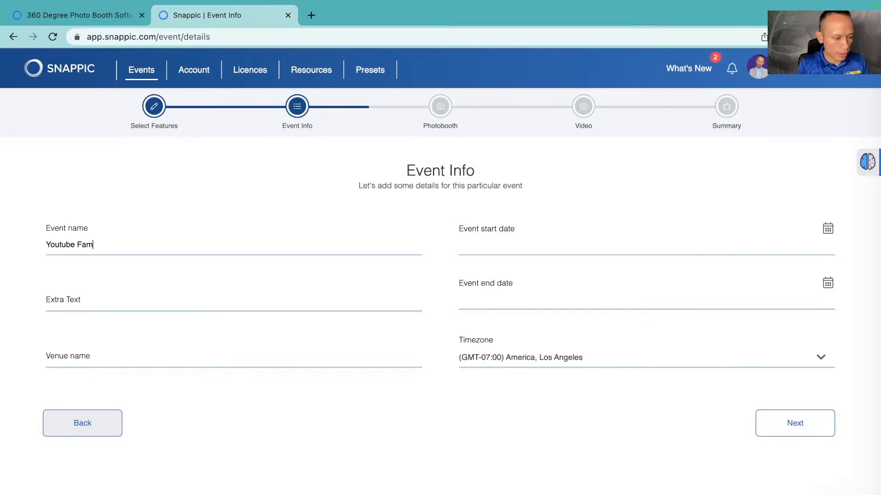
Step: Set the event start date to 14 April 2023 at 13:00
{"action": "left_click", "coordinate": [576, 252]}
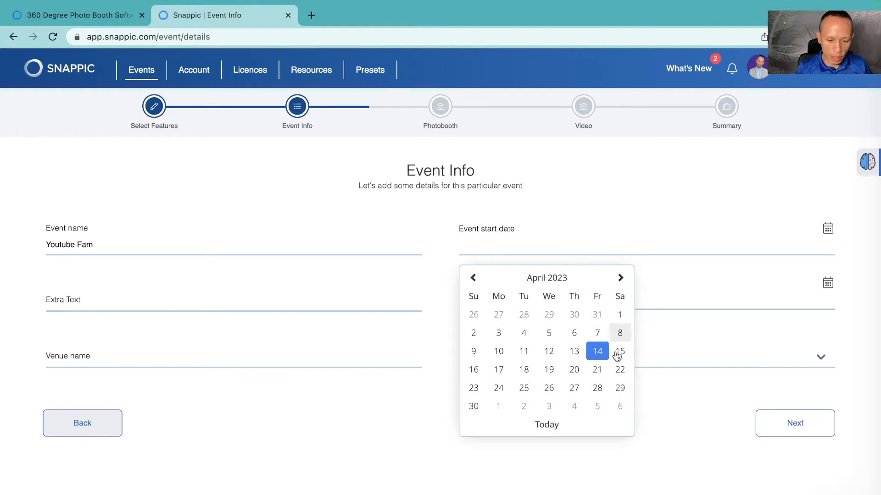
{"action": "left_click", "coordinate": [597, 351]}
{"action": "left_click", "coordinate": [526, 357]}
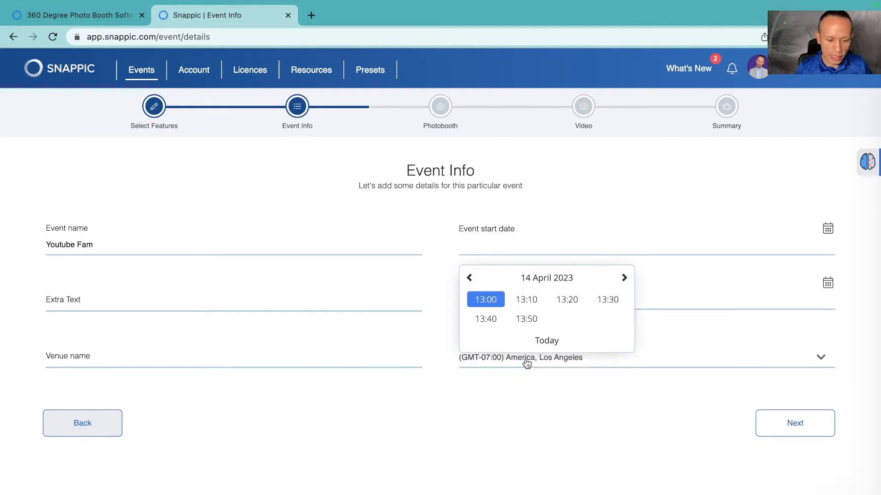
{"action": "left_click", "coordinate": [490, 301]}
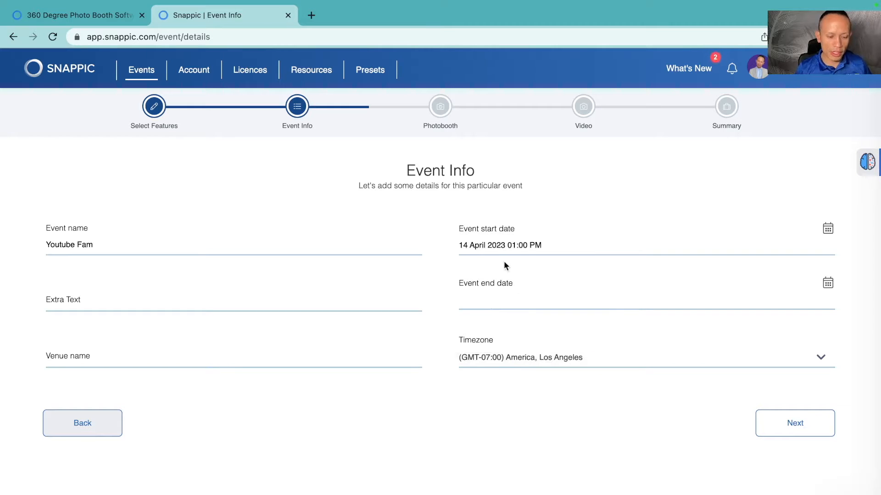
Step: Set the event end date to 15 April 2023 at 13:00 and continue to the event options
{"action": "left_click", "coordinate": [521, 296]}
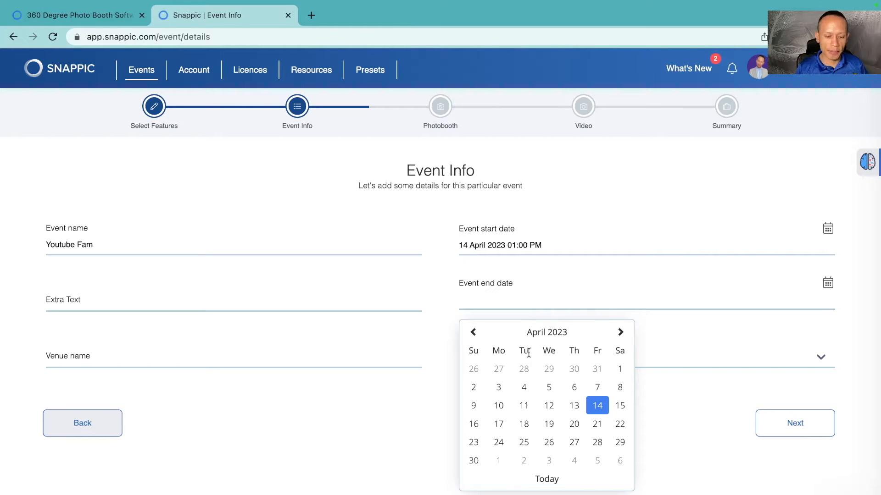
{"action": "left_click", "coordinate": [619, 407]}
{"action": "left_click", "coordinate": [516, 410]}
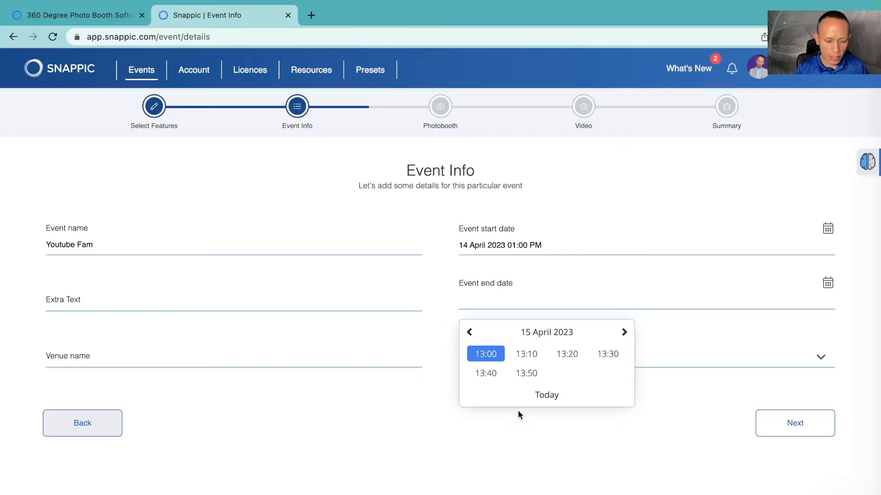
{"action": "left_click", "coordinate": [486, 356]}
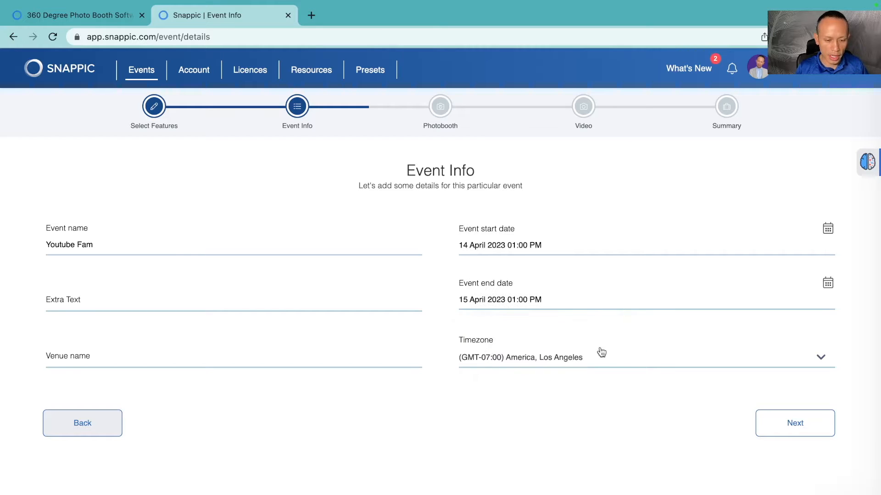
{"action": "left_click", "coordinate": [790, 429]}
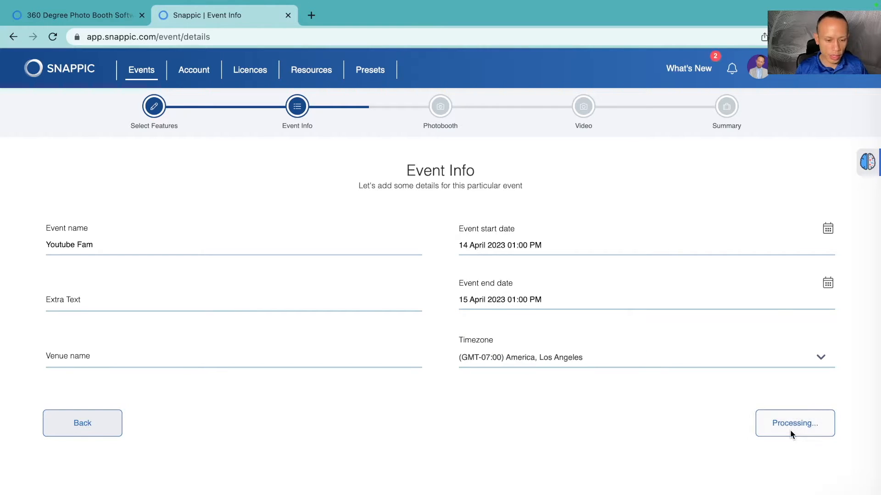
Step: Enable the Text Messaging, AirDrop and QR Sharing event options
{"action": "scroll", "coordinate": [651, 395], "scroll_direction": "down", "scroll_amount": 3}
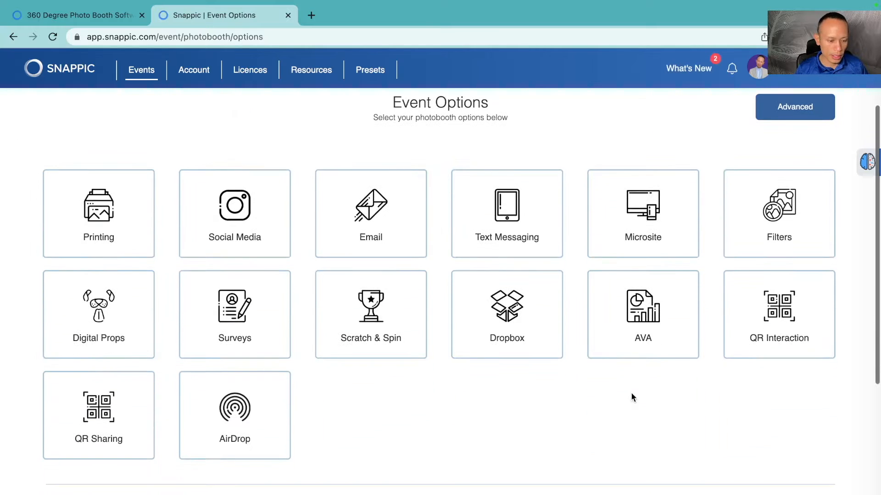
{"action": "scroll", "coordinate": [548, 415], "scroll_direction": "down", "scroll_amount": 2}
{"action": "scroll", "coordinate": [549, 415], "scroll_direction": "up", "scroll_amount": 5}
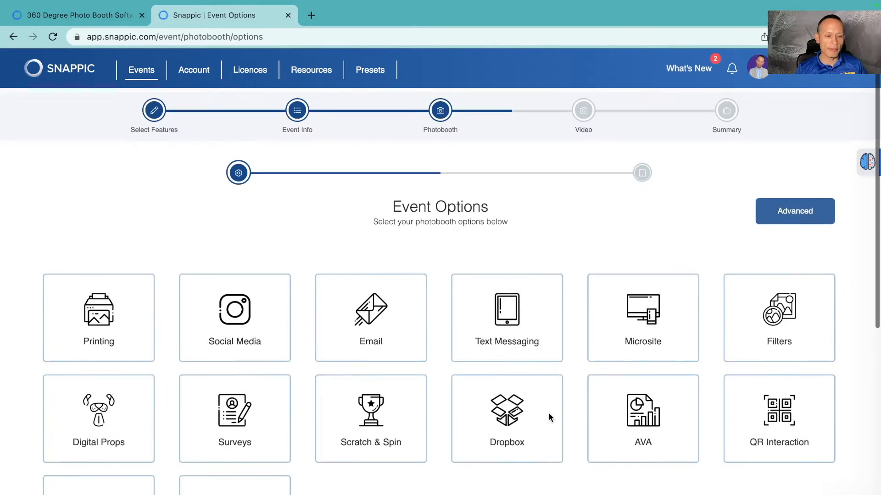
{"action": "scroll", "coordinate": [550, 417], "scroll_direction": "down", "scroll_amount": 3}
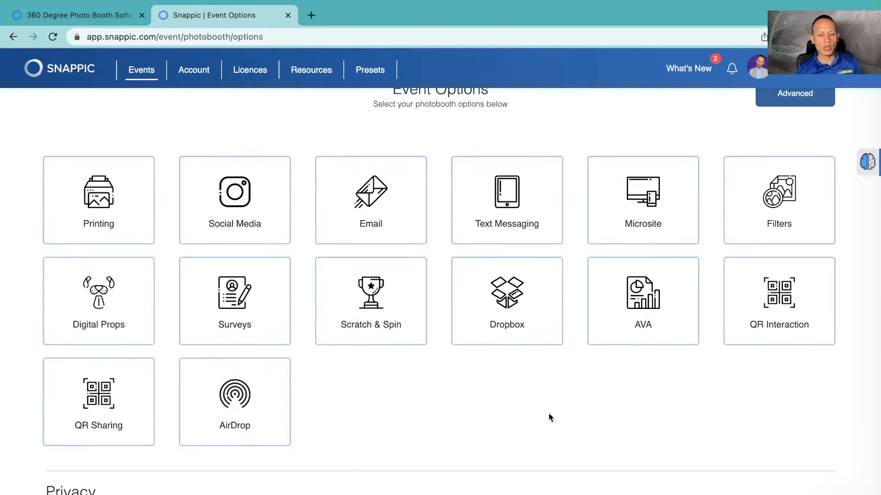
{"action": "scroll", "coordinate": [548, 411], "scroll_direction": "up", "scroll_amount": 1}
{"action": "left_click", "coordinate": [523, 242]}
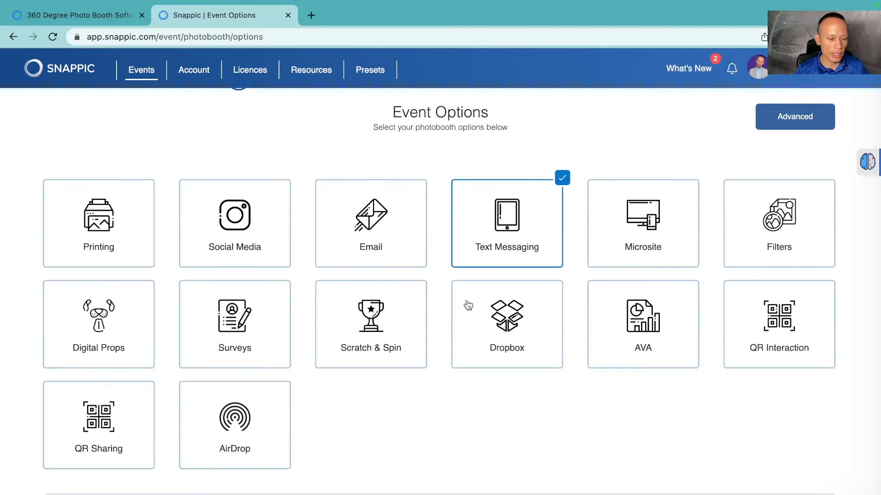
{"action": "left_click", "coordinate": [228, 435]}
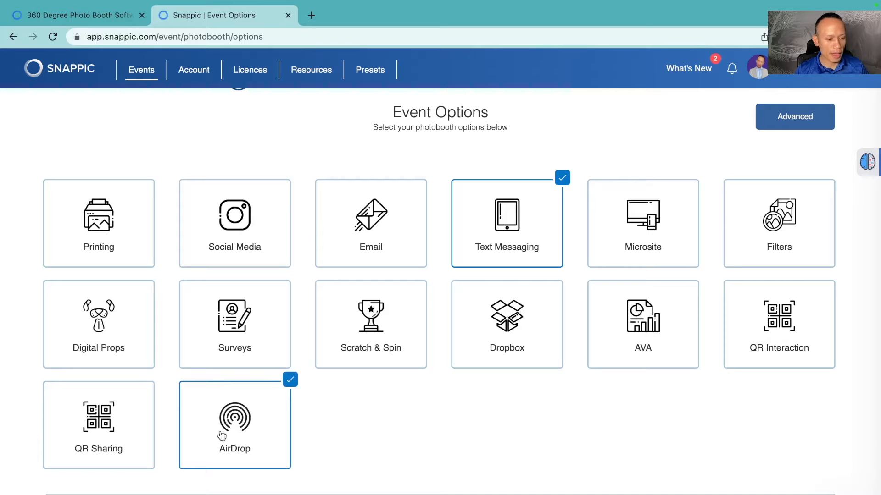
{"action": "left_click", "coordinate": [116, 420]}
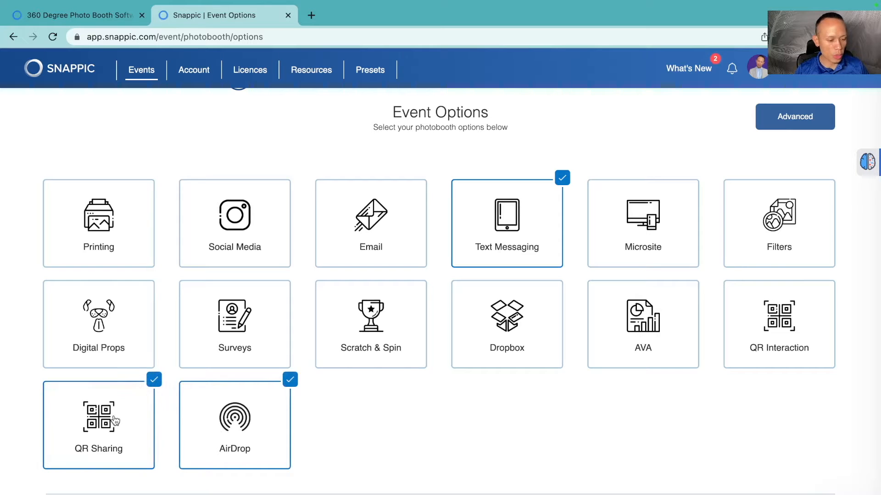
Step: Set a four-digit admin password for the event and continue
{"action": "scroll", "coordinate": [430, 406], "scroll_direction": "down", "scroll_amount": 5}
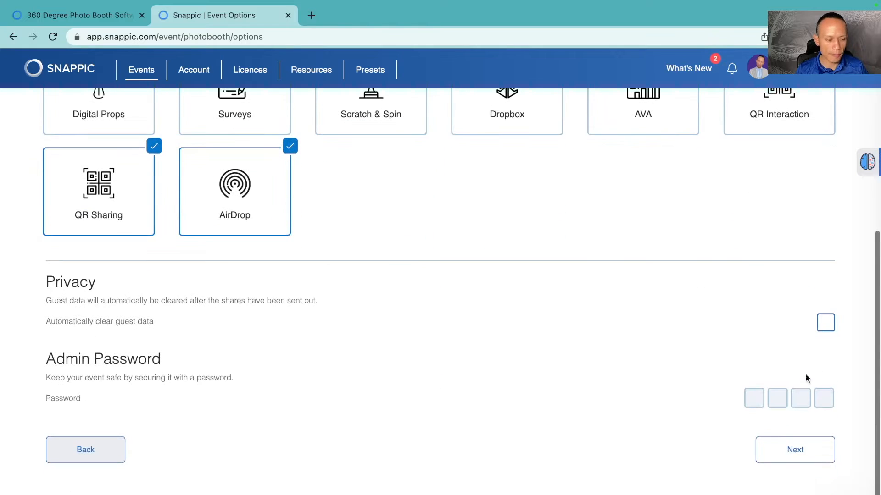
{"action": "left_click", "coordinate": [757, 399]}
{"action": "type", "text": "2222"}
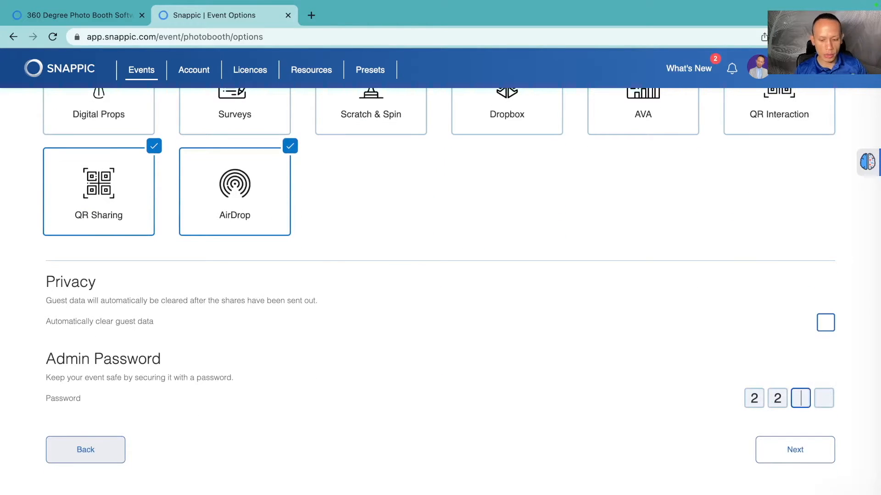
{"action": "left_click", "coordinate": [806, 450]}
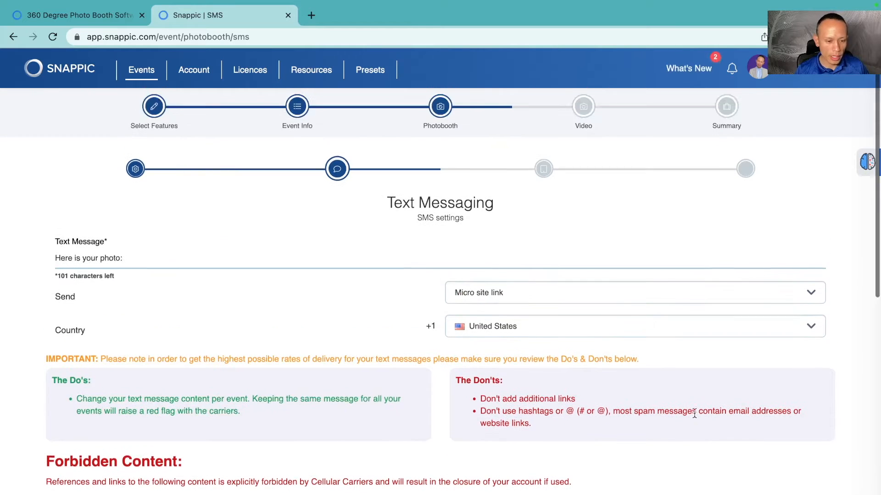
Step: Review the text messaging settings and the photo booth app experience branding options
{"action": "scroll", "coordinate": [694, 413], "scroll_direction": "down", "scroll_amount": 10}
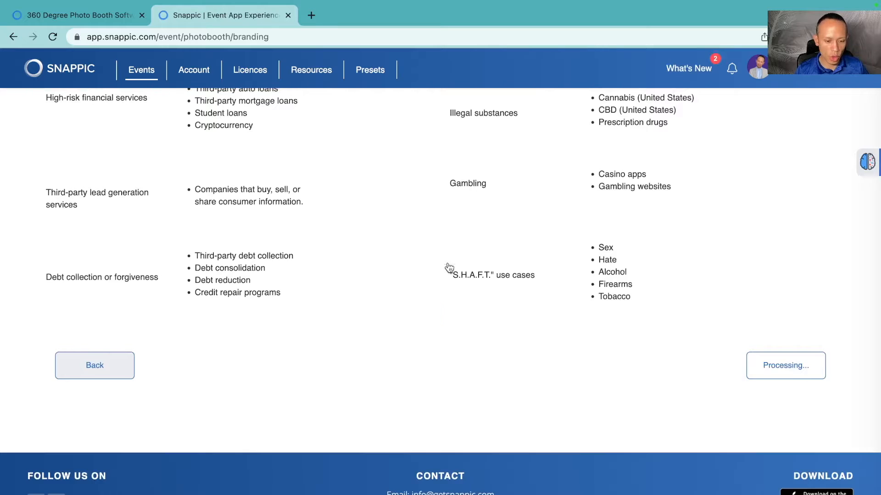
{"action": "scroll", "coordinate": [447, 267], "scroll_direction": "down", "scroll_amount": 1}
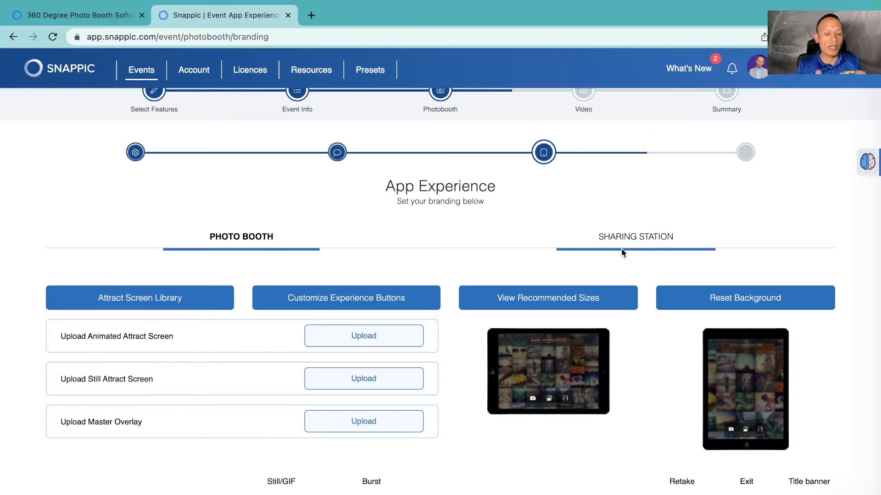
{"action": "scroll", "coordinate": [621, 248], "scroll_direction": "down", "scroll_amount": 1}
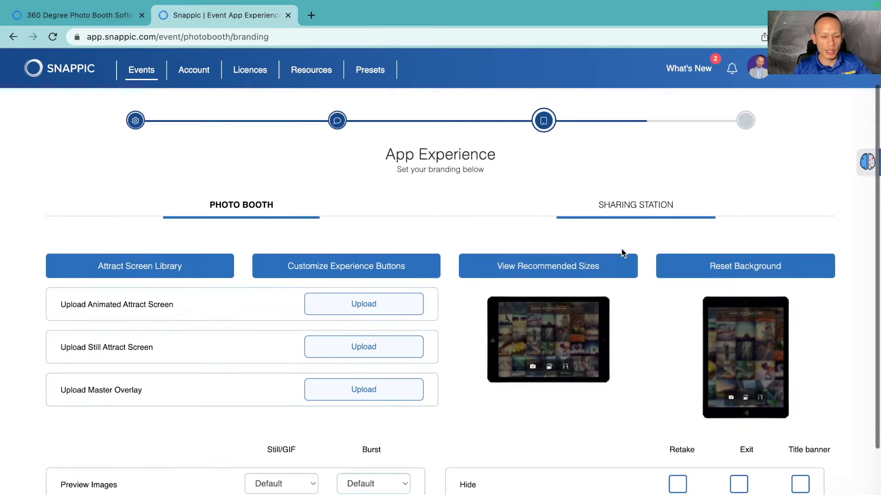
{"action": "scroll", "coordinate": [622, 250], "scroll_direction": "down", "scroll_amount": 1}
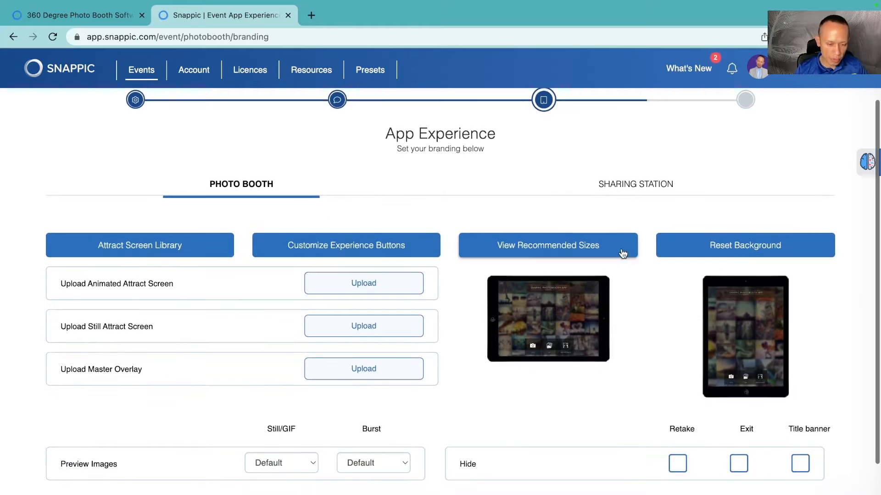
{"action": "scroll", "coordinate": [624, 291], "scroll_direction": "up", "scroll_amount": 1}
{"action": "scroll", "coordinate": [625, 290], "scroll_direction": "down", "scroll_amount": 1}
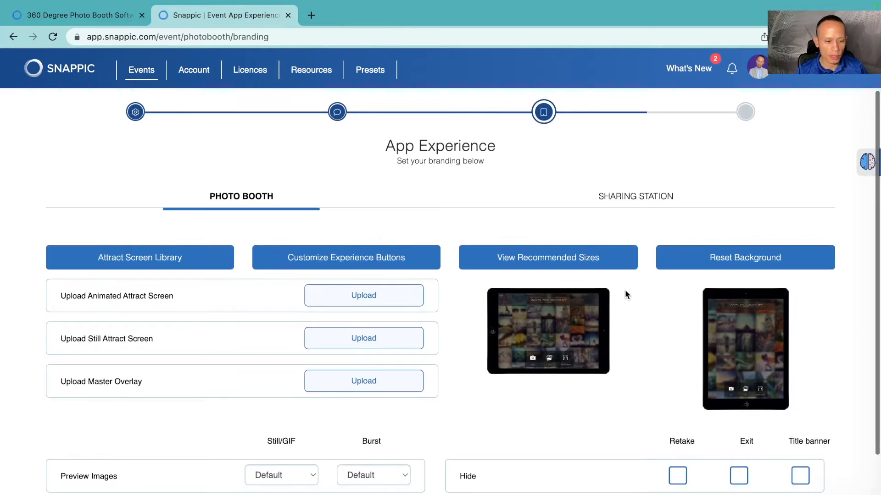
Step: Open the sharing station branding and view the recommended image and video sizes
{"action": "left_click", "coordinate": [640, 198]}
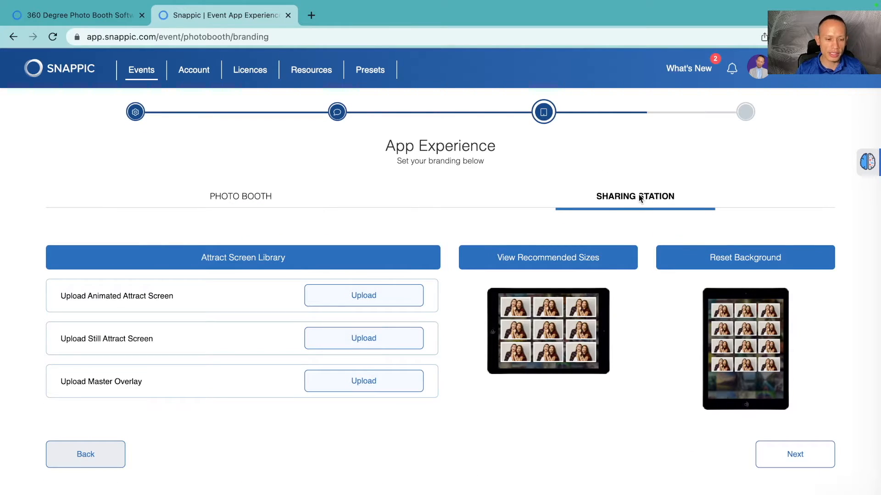
{"action": "scroll", "coordinate": [615, 205], "scroll_direction": "down", "scroll_amount": 1}
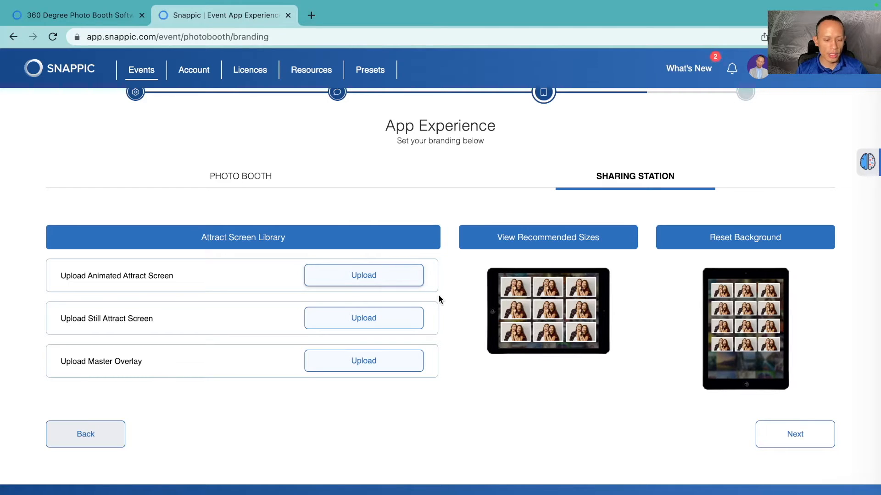
{"action": "left_click", "coordinate": [527, 242]}
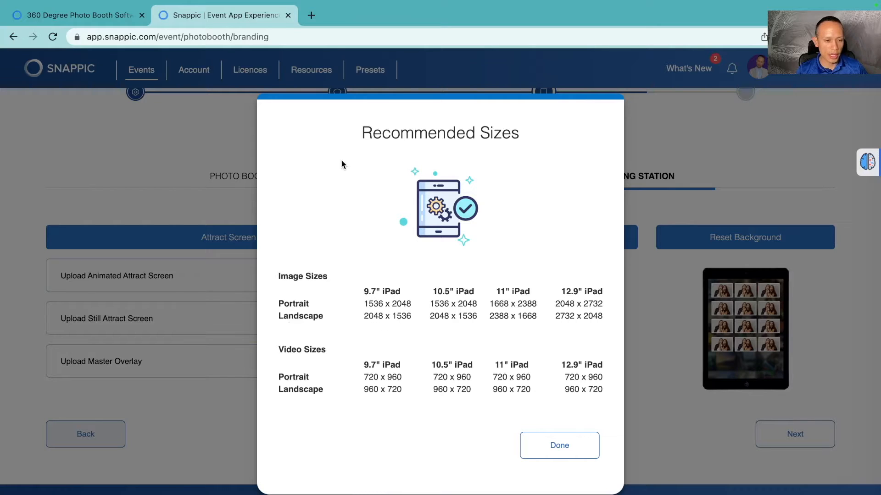
Step: Open Canva in a new browser tab and create a blank YouTube Thumbnail design
{"action": "left_click", "coordinate": [314, 15]}
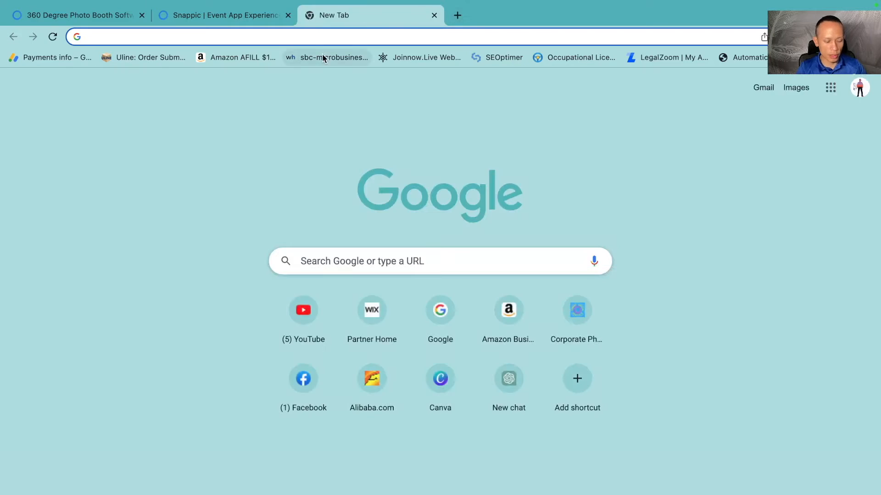
{"action": "type", "text": "can"}
{"action": "key", "text": "Return"}
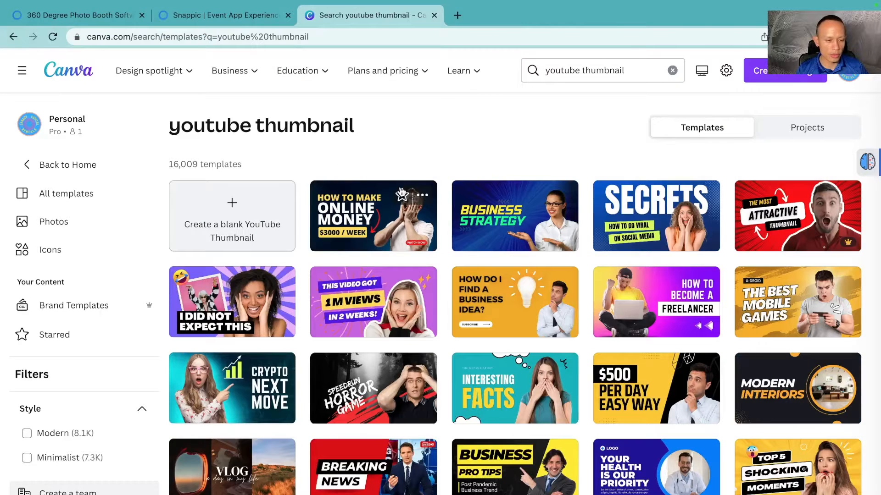
{"action": "left_click", "coordinate": [253, 208]}
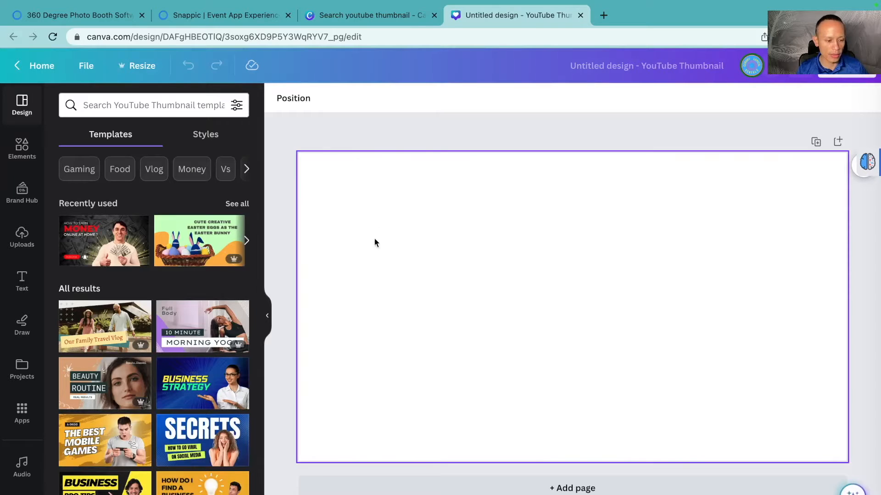
Step: Resize the Canva design to a custom 2048 × 1536 px, checking the recommended landscape iPad image size in the Snappic tab
{"action": "left_click", "coordinate": [142, 67]}
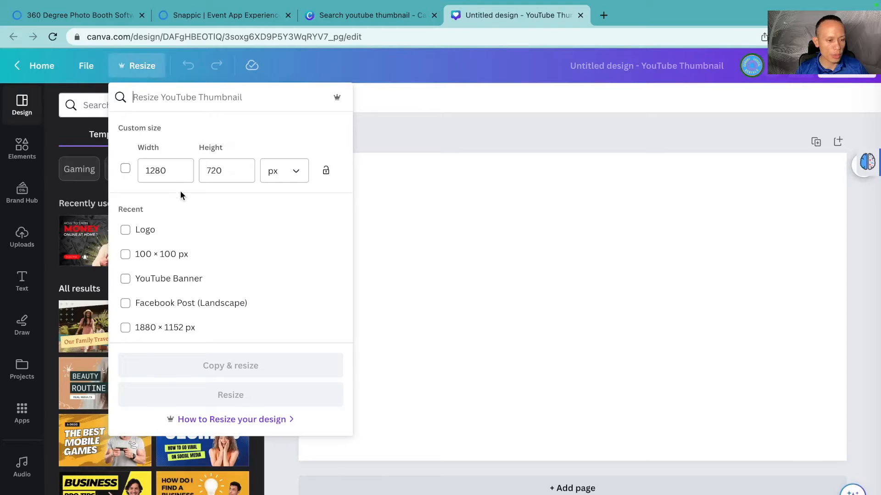
{"action": "double_click", "coordinate": [182, 175]}
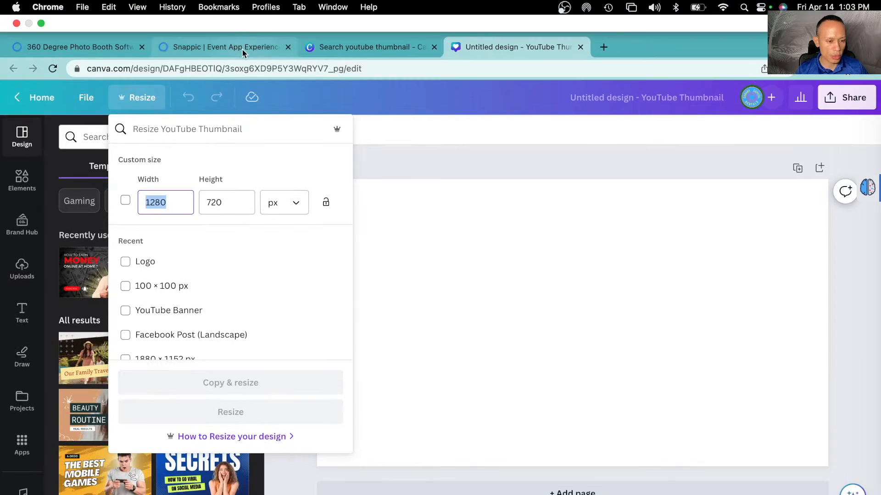
{"action": "left_click", "coordinate": [241, 49]}
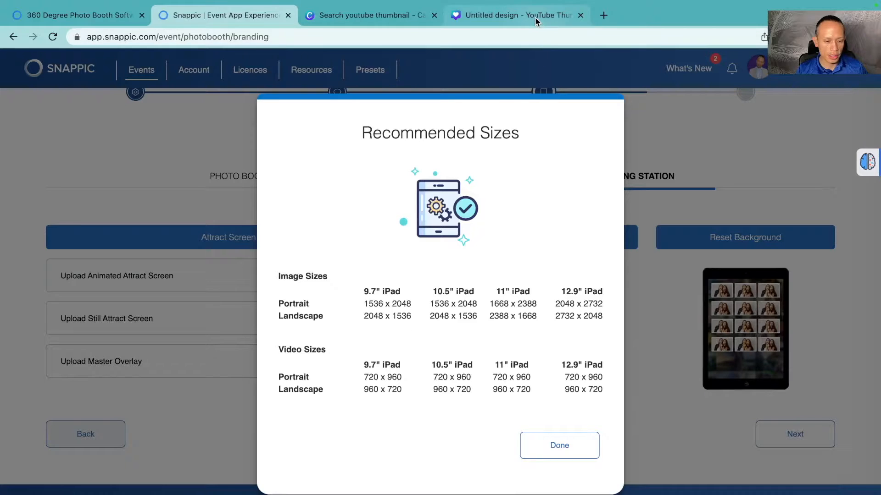
{"action": "left_click", "coordinate": [535, 18]}
{"action": "type", "text": "20"}
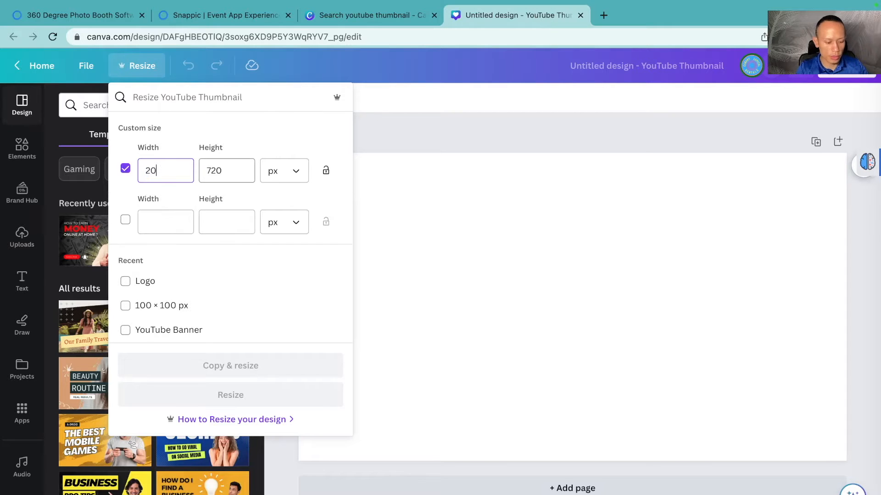
{"action": "type", "text": "48"}
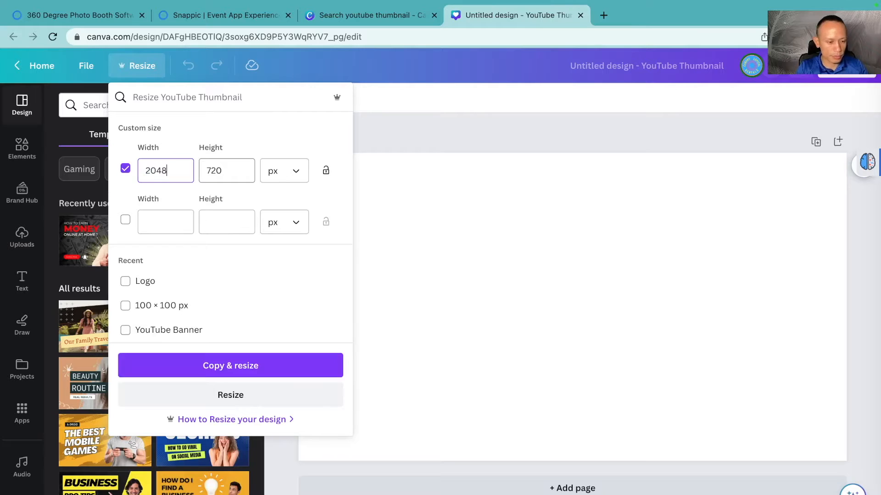
{"action": "left_click", "coordinate": [232, 175]}
{"action": "type", "text": "1"}
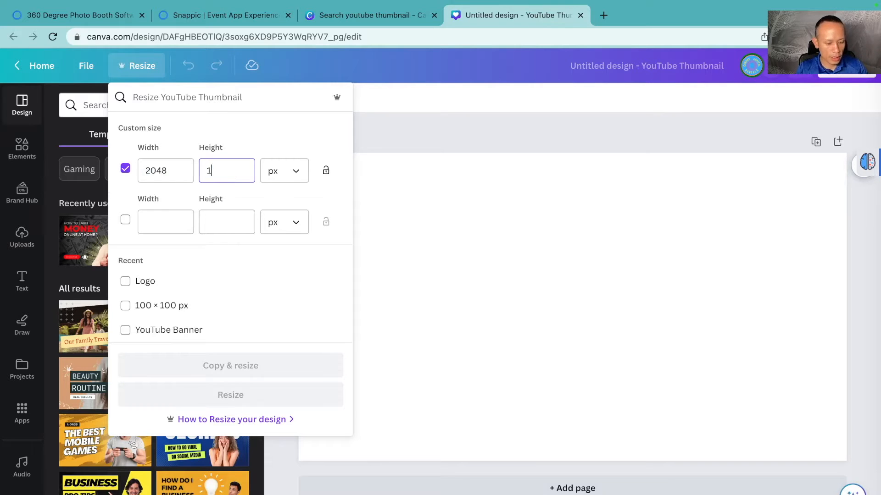
{"action": "type", "text": "536"}
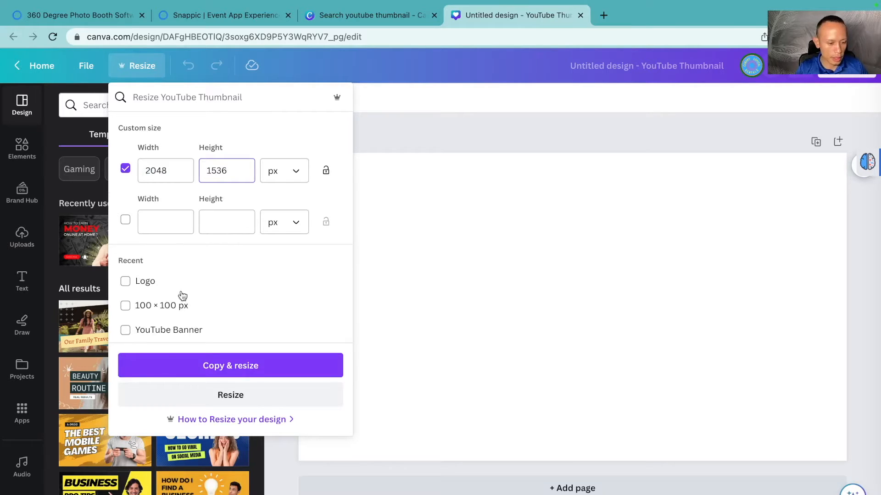
{"action": "left_click", "coordinate": [189, 394]}
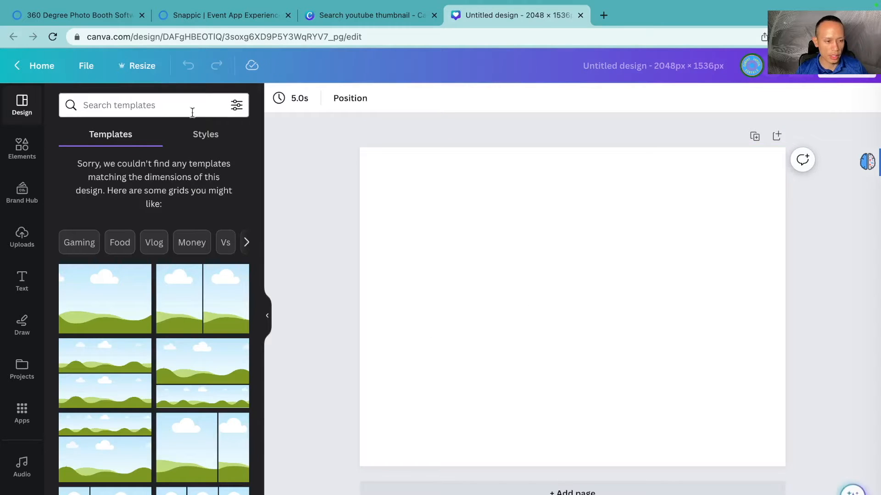
Step: Return to the Snappic event, close the recommended sizes dialog and continue past the sharing station branding
{"action": "left_click", "coordinate": [137, 66]}
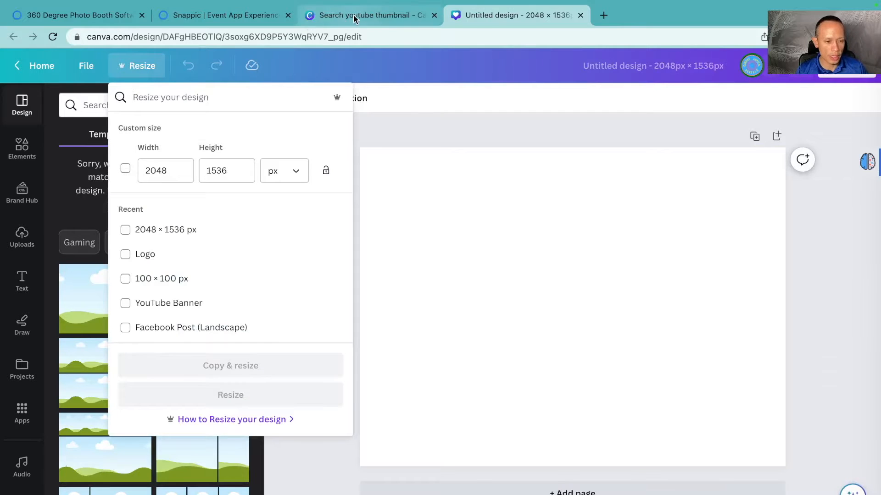
{"action": "left_click", "coordinate": [354, 18]}
{"action": "left_click", "coordinate": [257, 17]}
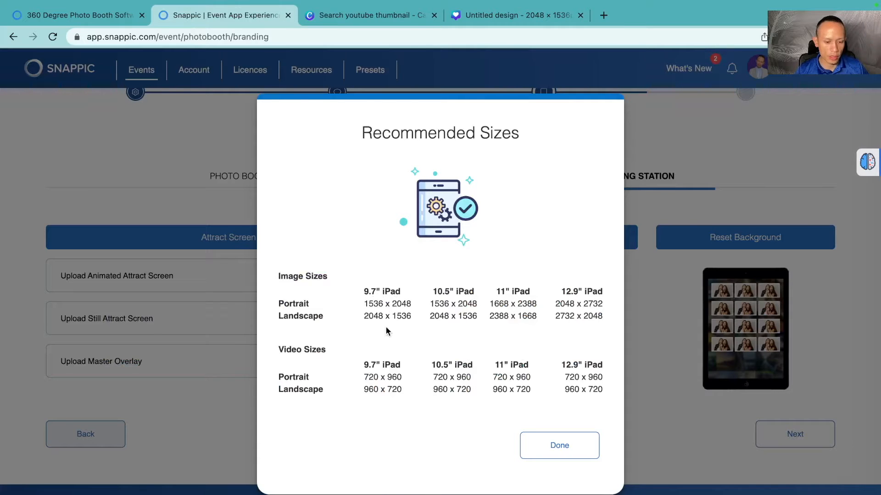
{"action": "left_click", "coordinate": [546, 448]}
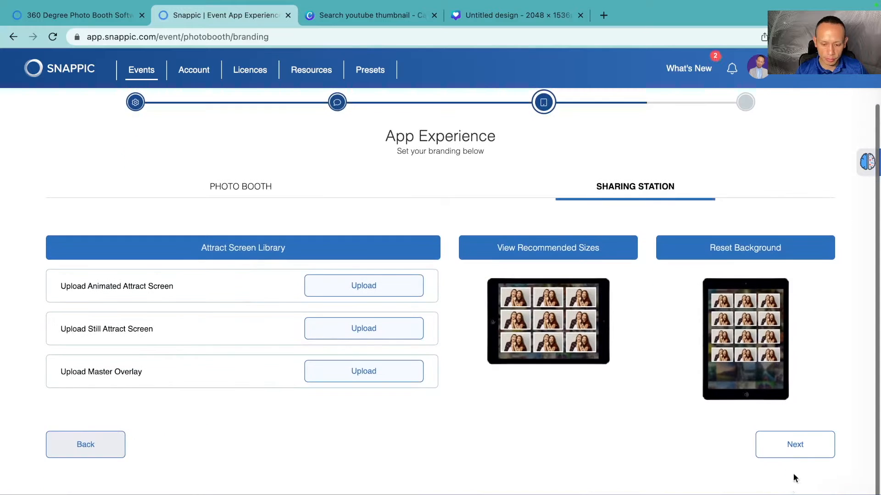
{"action": "left_click", "coordinate": [801, 455]}
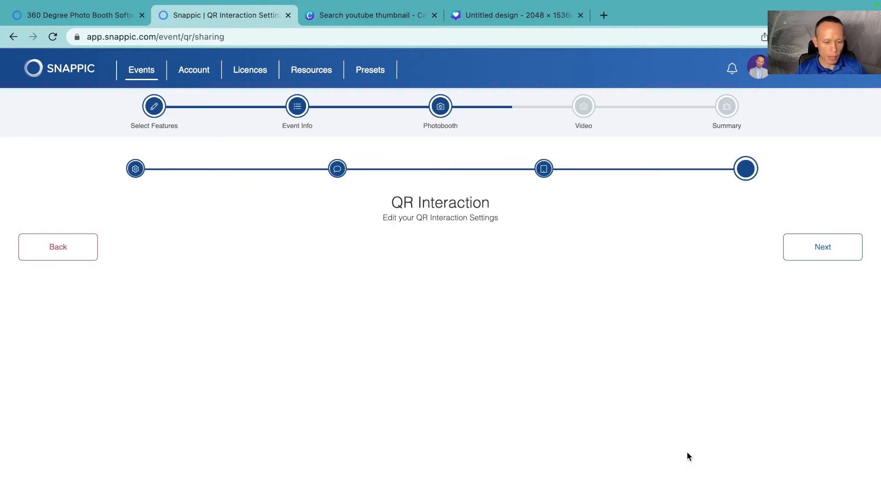
Step: Review the QR interaction settings and continue to the video step
{"action": "scroll", "coordinate": [454, 412], "scroll_direction": "down", "scroll_amount": 1}
{"action": "scroll", "coordinate": [434, 413], "scroll_direction": "down", "scroll_amount": 5}
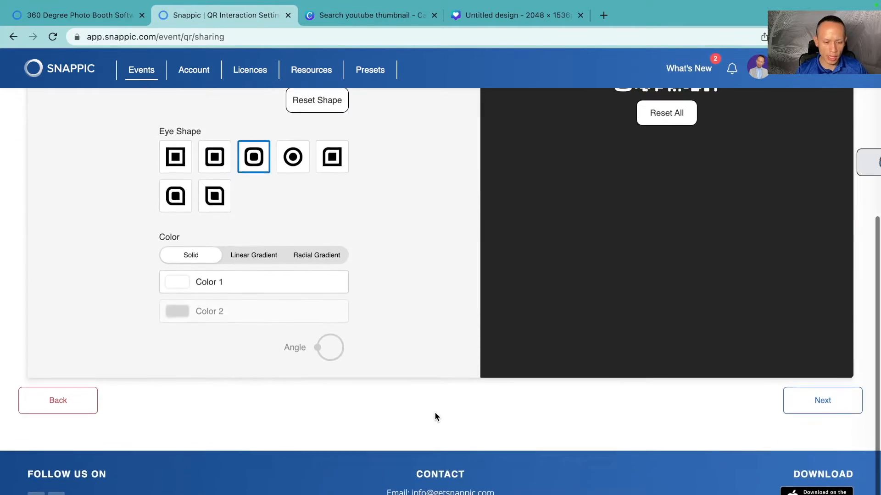
{"action": "left_click", "coordinate": [797, 411]}
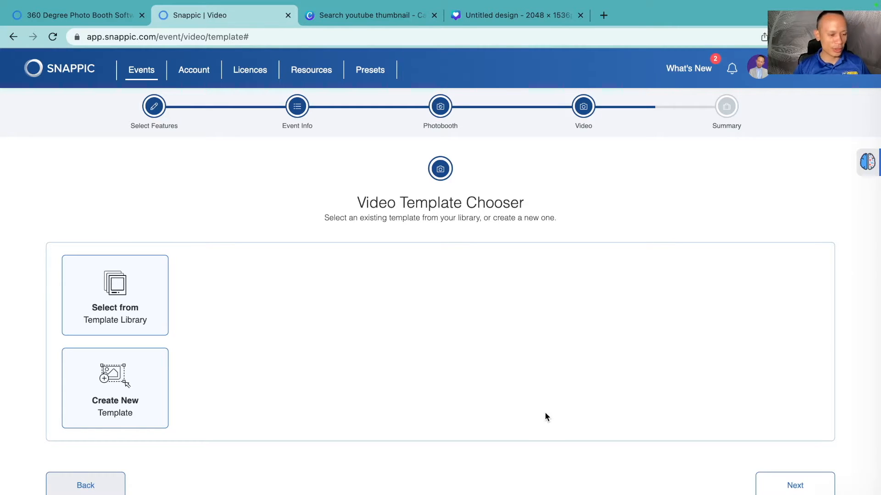
Step: Open the video template library and browse all the preset templates
{"action": "left_click", "coordinate": [144, 311]}
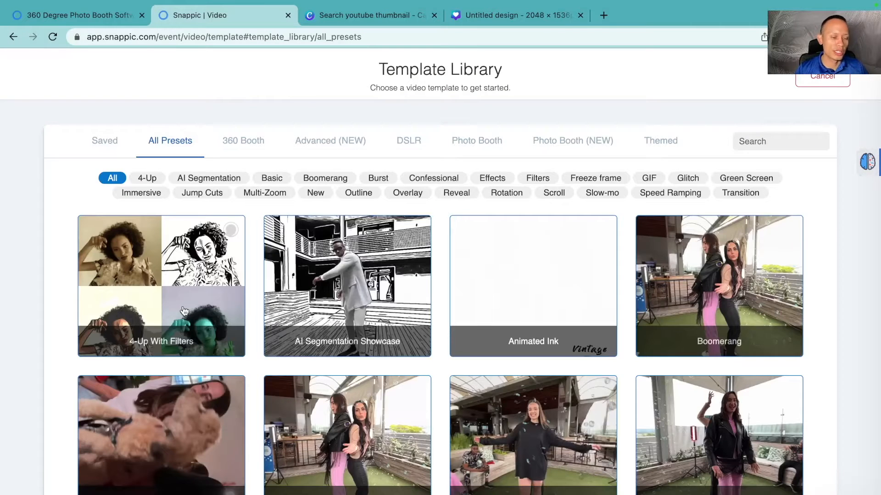
{"action": "scroll", "coordinate": [184, 311], "scroll_direction": "down", "scroll_amount": 3}
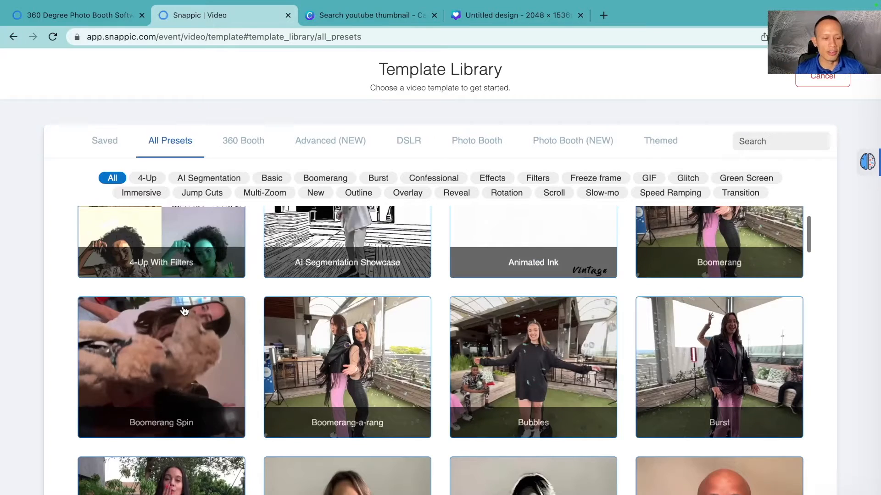
{"action": "scroll", "coordinate": [184, 315], "scroll_direction": "down", "scroll_amount": 3}
{"action": "scroll", "coordinate": [184, 319], "scroll_direction": "down", "scroll_amount": 6}
{"action": "scroll", "coordinate": [185, 321], "scroll_direction": "up", "scroll_amount": 14}
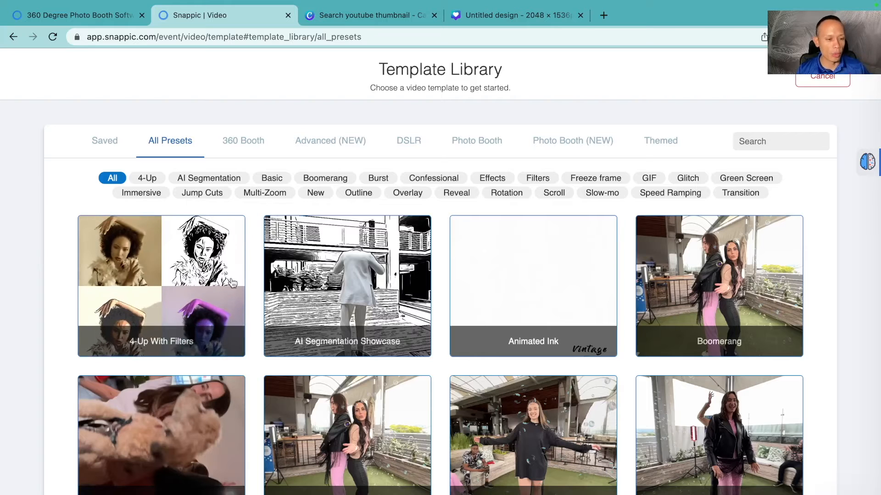
Step: Filter the template library to 360 Booth and choose the Fast Slow Reverse 2 template
{"action": "left_click", "coordinate": [243, 148]}
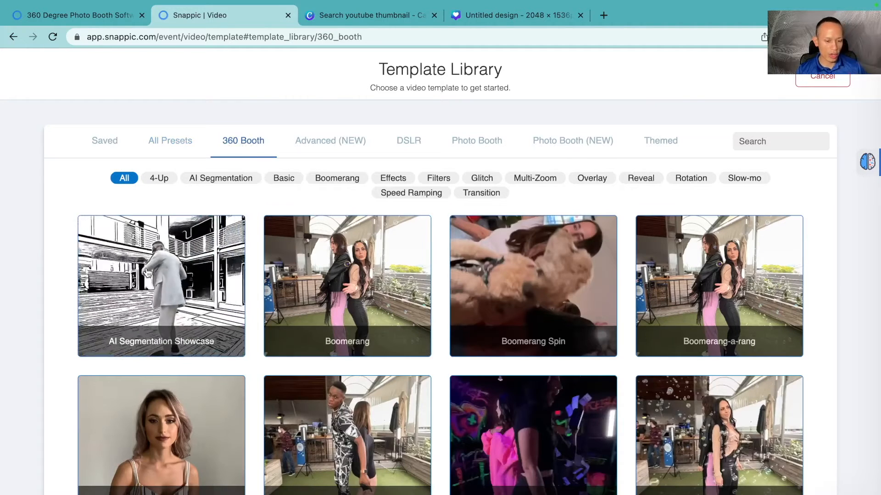
{"action": "scroll", "coordinate": [147, 273], "scroll_direction": "down", "scroll_amount": 3}
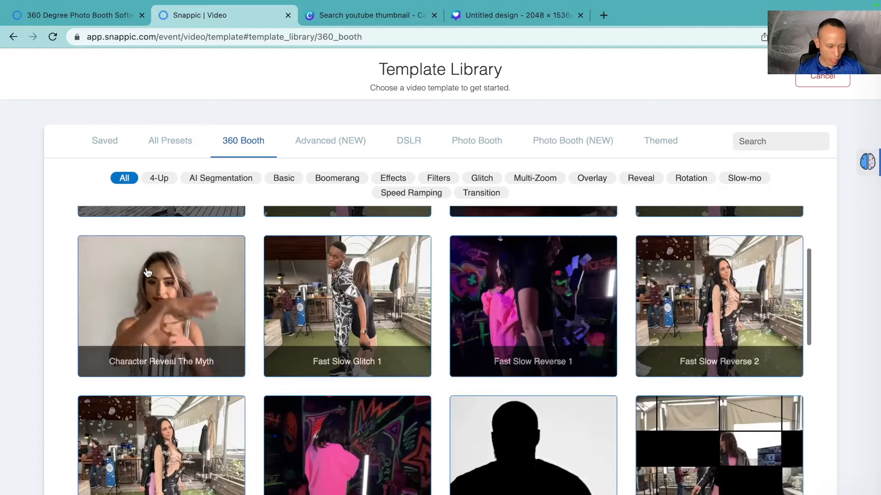
{"action": "scroll", "coordinate": [147, 273], "scroll_direction": "down", "scroll_amount": 3}
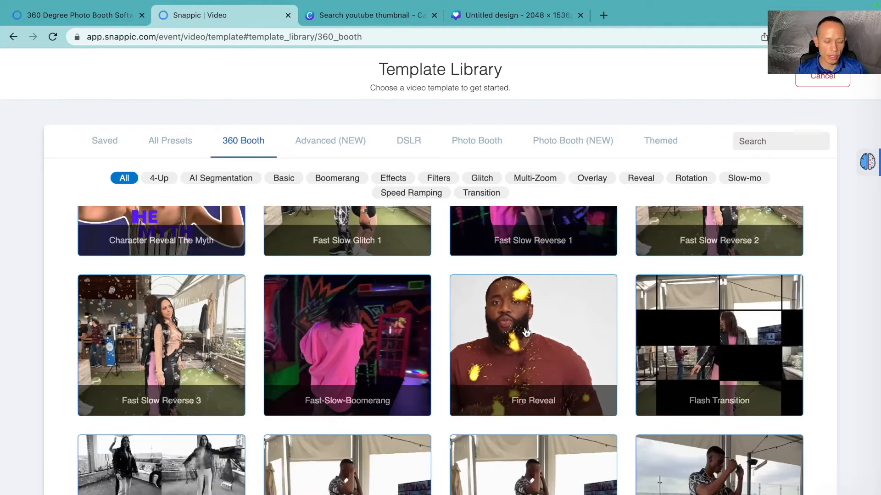
{"action": "scroll", "coordinate": [526, 331], "scroll_direction": "down", "scroll_amount": 5}
{"action": "scroll", "coordinate": [526, 331], "scroll_direction": "down", "scroll_amount": 3}
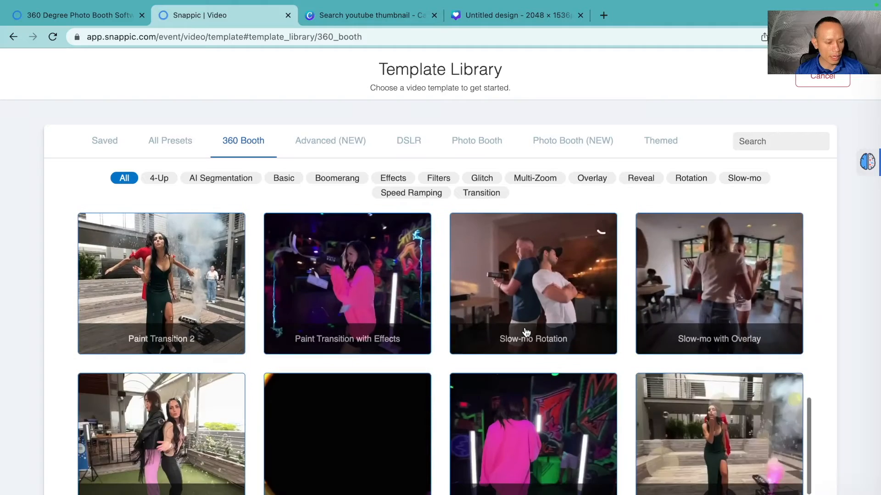
{"action": "scroll", "coordinate": [526, 331], "scroll_direction": "up", "scroll_amount": 8}
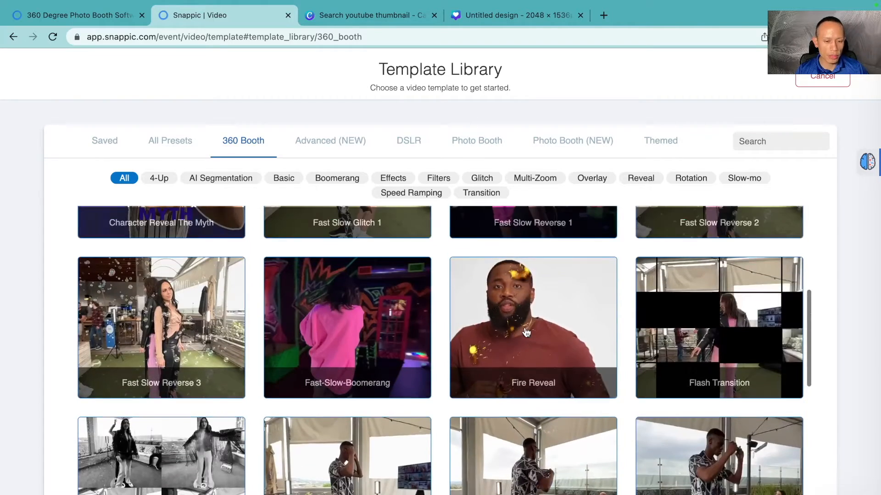
{"action": "scroll", "coordinate": [526, 331], "scroll_direction": "up", "scroll_amount": 4}
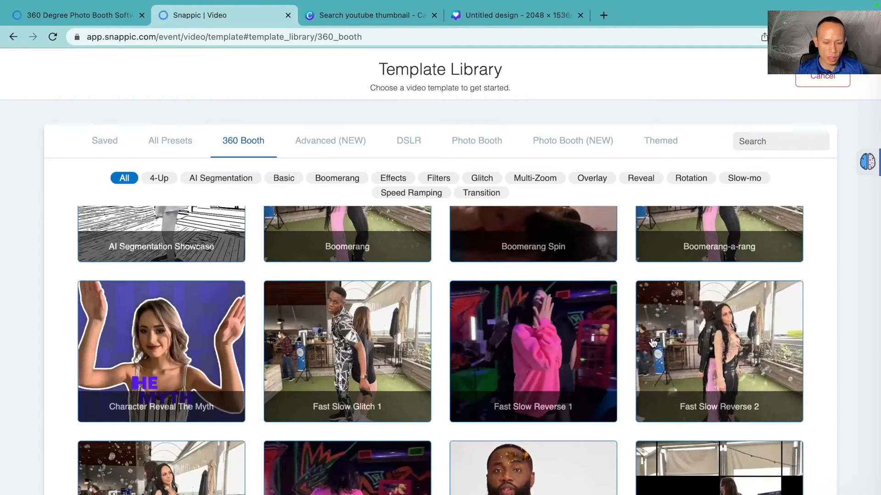
{"action": "left_click", "coordinate": [683, 342]}
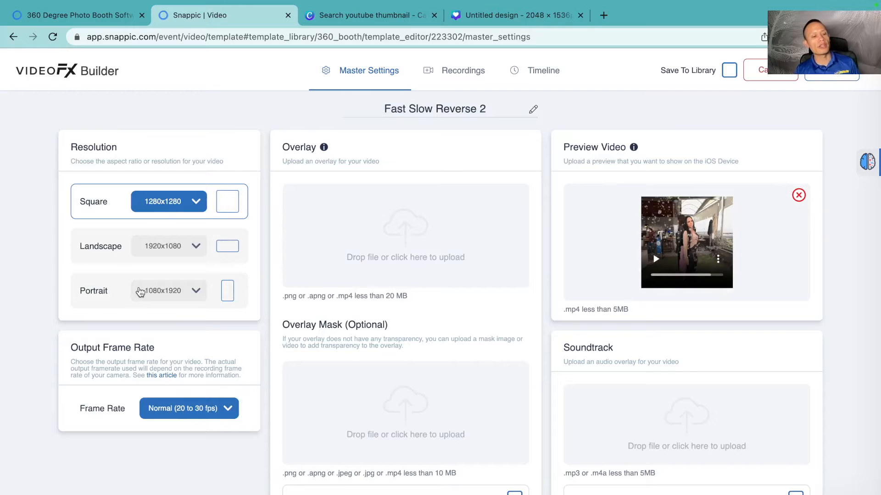
Step: Set the video resolution to Portrait 1080x1920 and the output frame rate to Smooth (40 to 60 fps)
{"action": "left_click", "coordinate": [108, 291]}
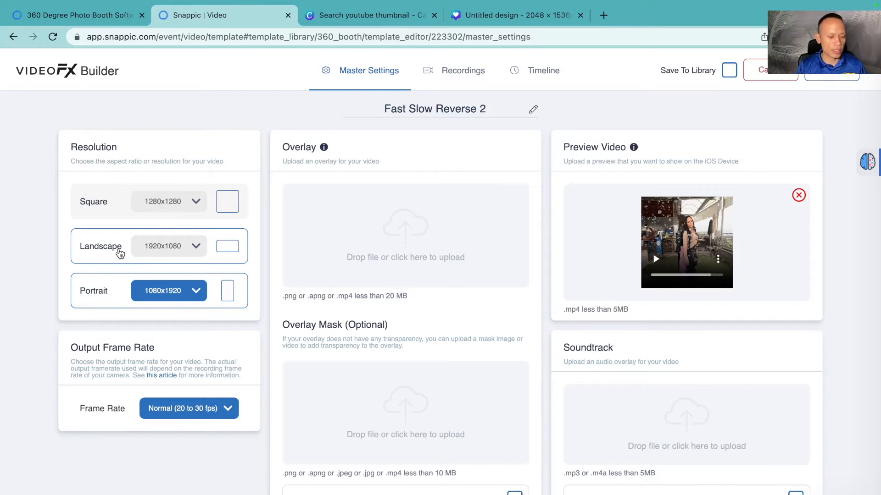
{"action": "scroll", "coordinate": [118, 440], "scroll_direction": "down", "scroll_amount": 1}
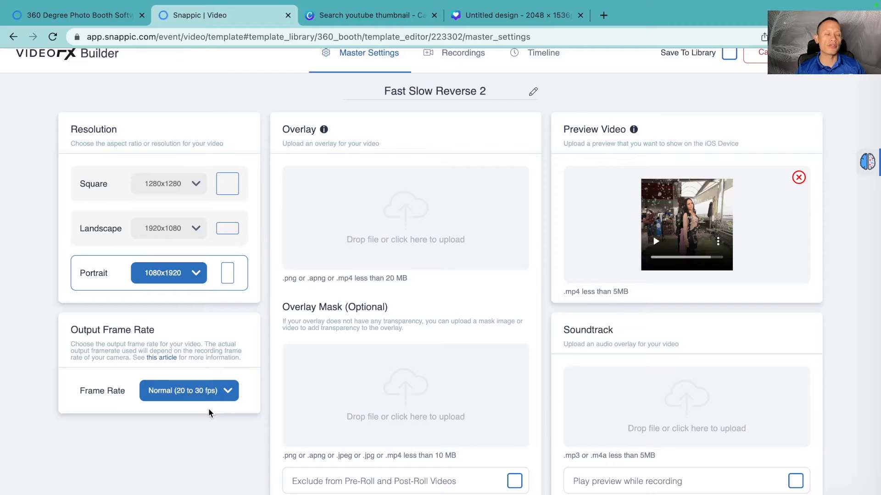
{"action": "left_click", "coordinate": [223, 398]}
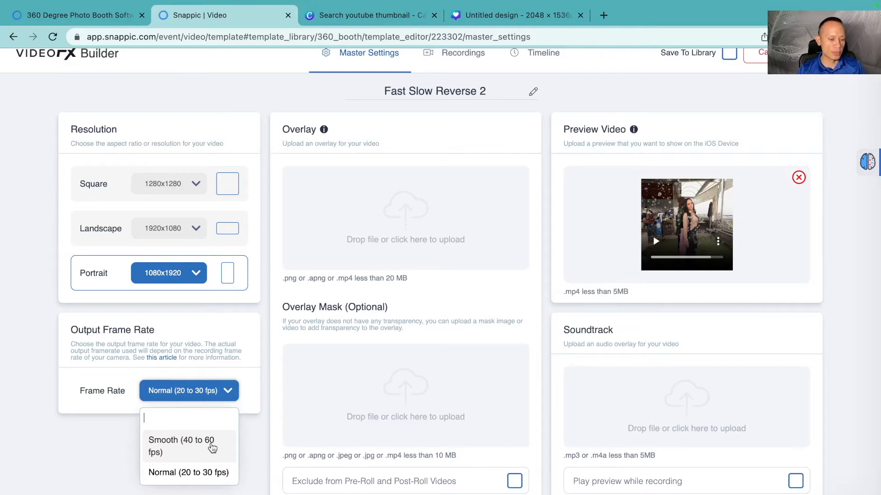
{"action": "left_click", "coordinate": [191, 448]}
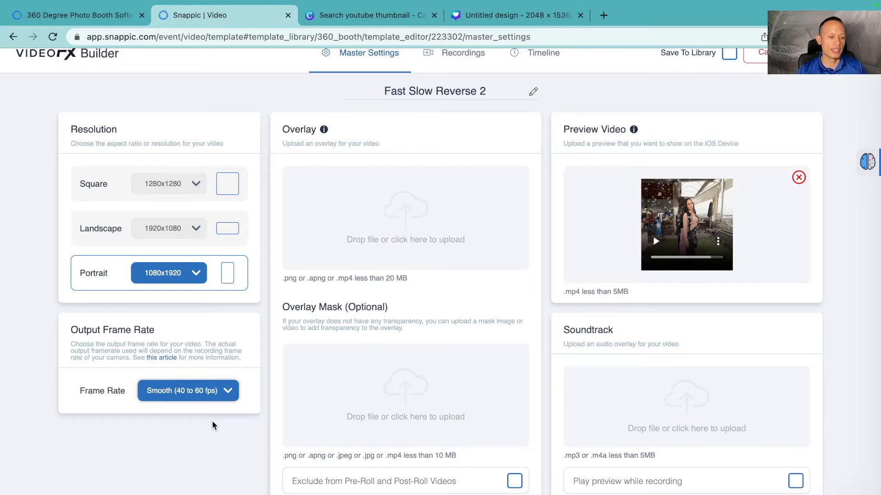
Step: Upload the Blue Modern Easter portrait PNG from Downloads as the video overlay
{"action": "scroll", "coordinate": [212, 421], "scroll_direction": "up", "scroll_amount": 1}
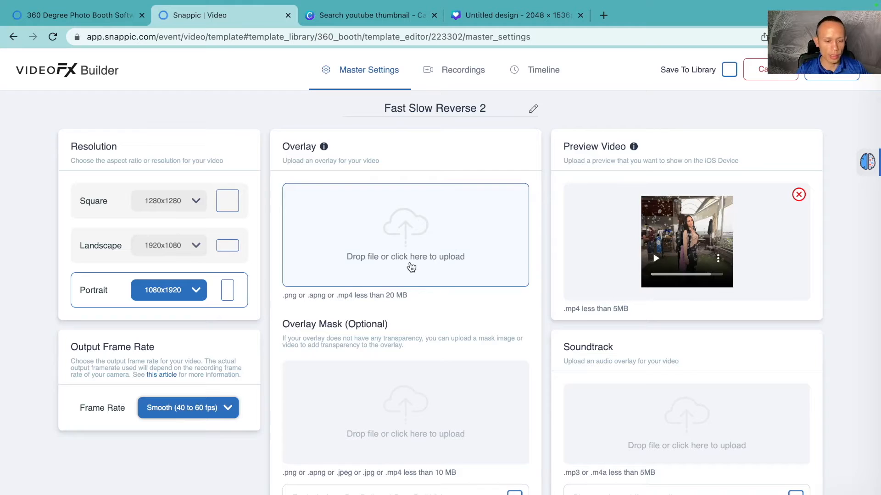
{"action": "left_click", "coordinate": [407, 233]}
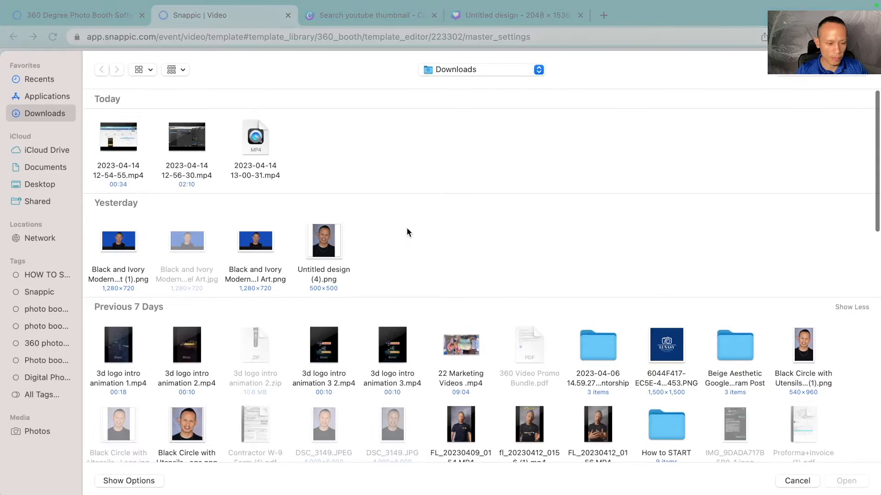
{"action": "scroll", "coordinate": [407, 232], "scroll_direction": "down", "scroll_amount": 2}
{"action": "scroll", "coordinate": [407, 229], "scroll_direction": "down", "scroll_amount": 8}
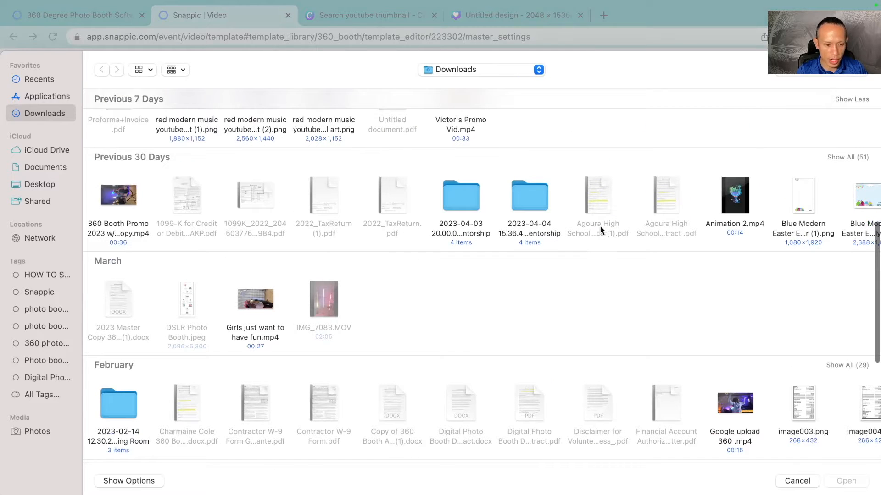
{"action": "scroll", "coordinate": [557, 197], "scroll_direction": "right", "scroll_amount": 5}
{"action": "left_click", "coordinate": [566, 200]}
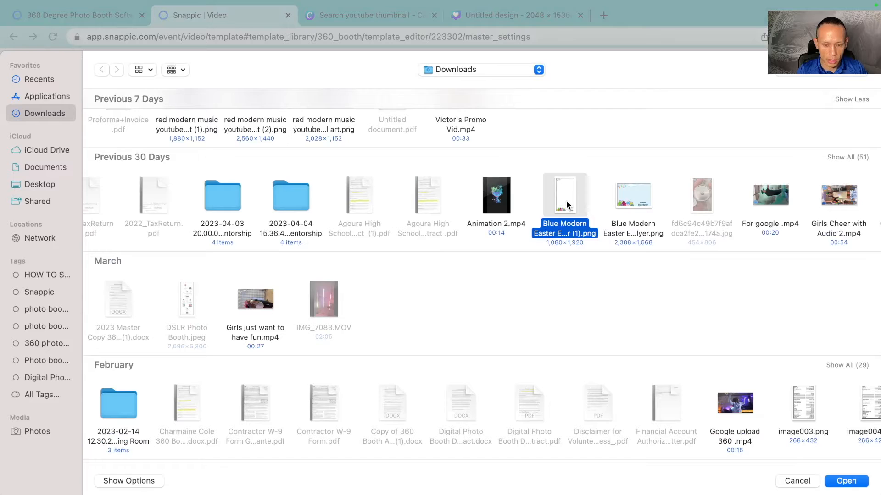
{"action": "key", "text": "space"}
{"action": "key", "text": "space"}
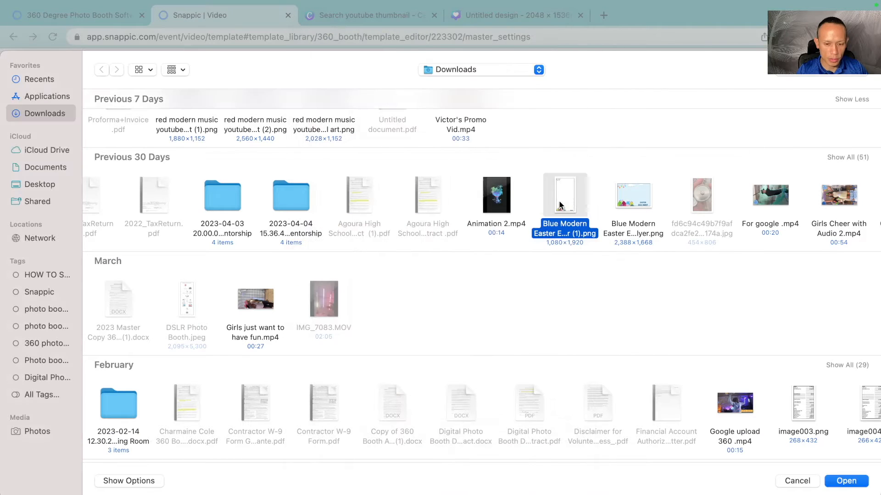
{"action": "key", "text": "Return"}
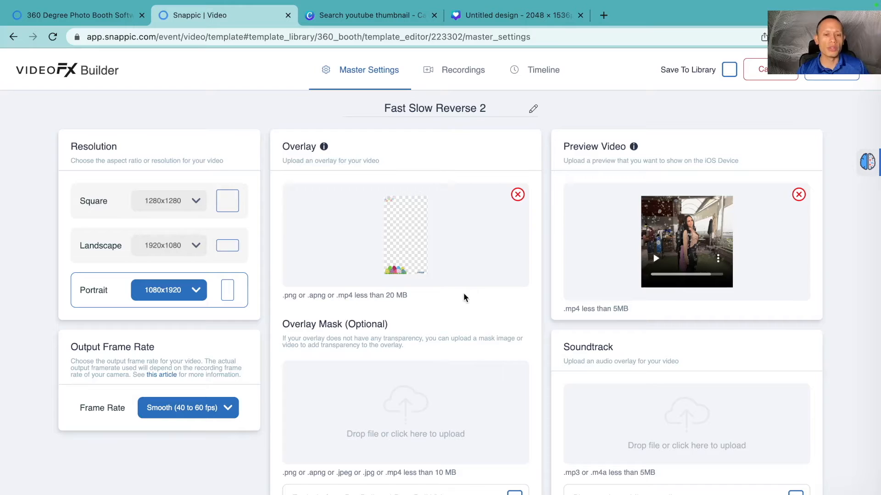
Step: Open the template's Recordings settings
{"action": "left_click", "coordinate": [460, 72]}
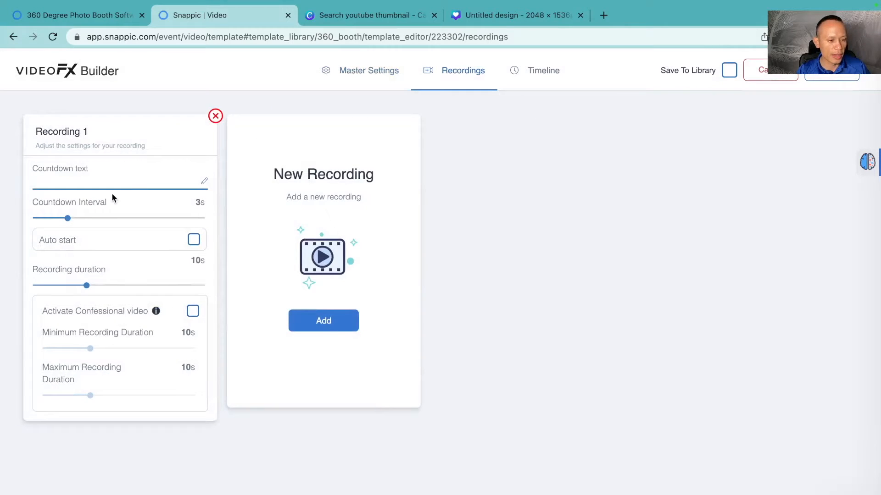
Step: Set the recording countdown interval to 5 seconds and open the template's Timeline
{"action": "left_click_drag", "start_coordinate": [68, 223], "coordinate": [85, 223]}
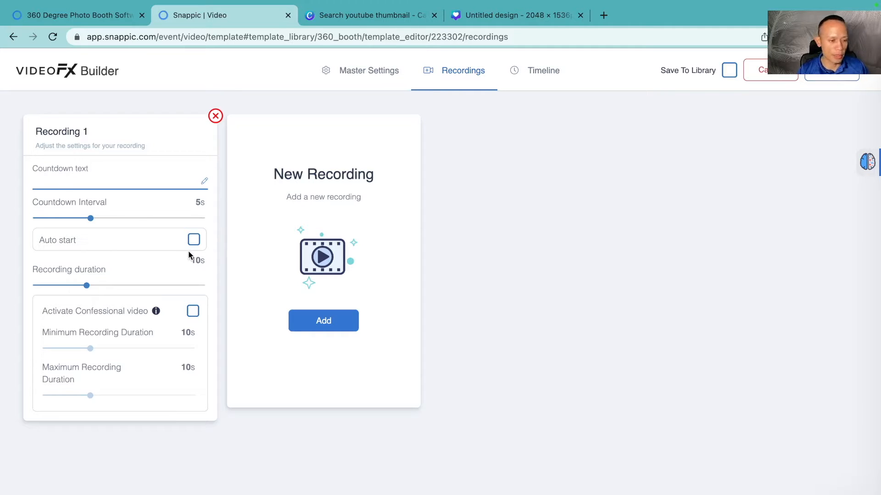
{"action": "left_click", "coordinate": [543, 81]}
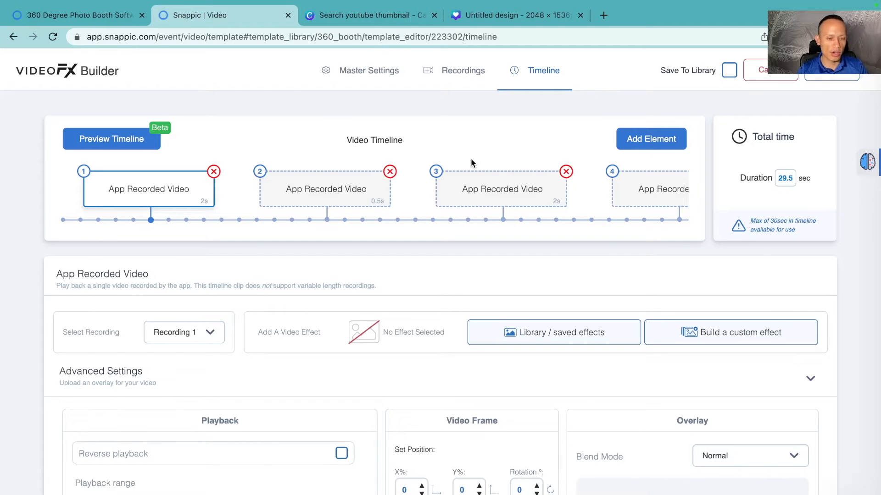
Step: Review the timeline's recorded video clips and their playback range and speed settings
{"action": "scroll", "coordinate": [471, 163], "scroll_direction": "down", "scroll_amount": 3}
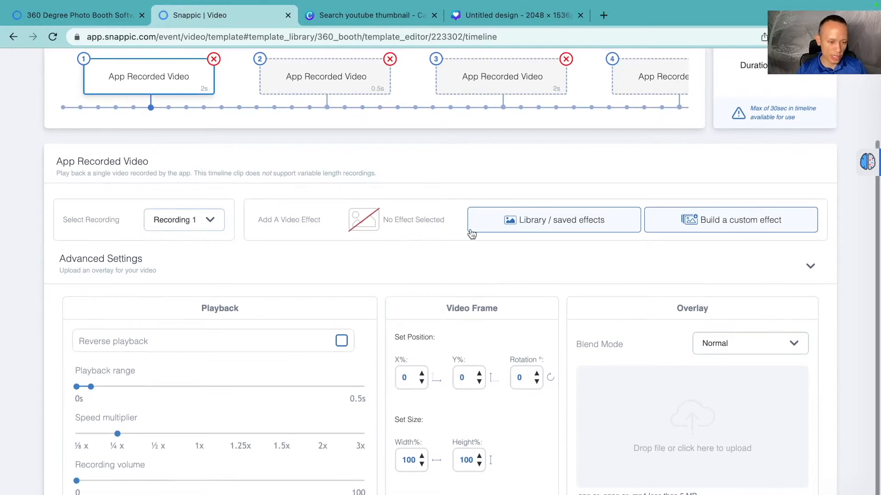
{"action": "scroll", "coordinate": [472, 234], "scroll_direction": "up", "scroll_amount": 3}
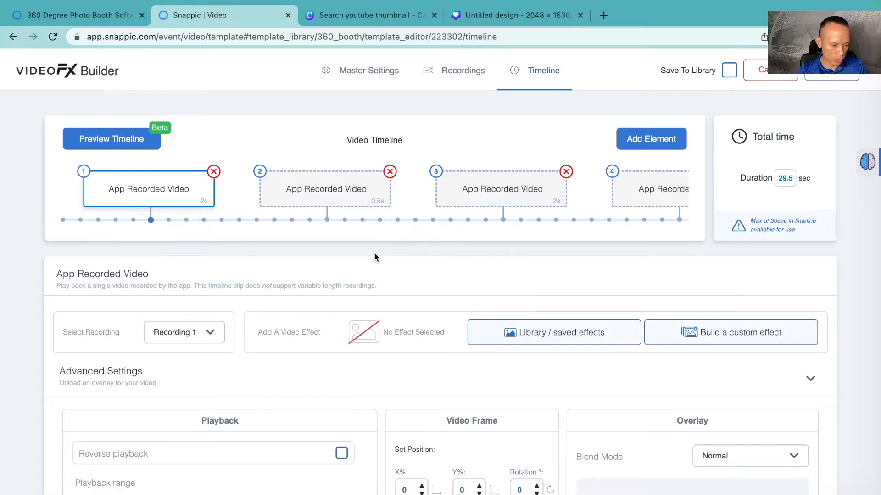
{"action": "scroll", "coordinate": [373, 256], "scroll_direction": "down", "scroll_amount": 3}
{"action": "scroll", "coordinate": [374, 256], "scroll_direction": "up", "scroll_amount": 3}
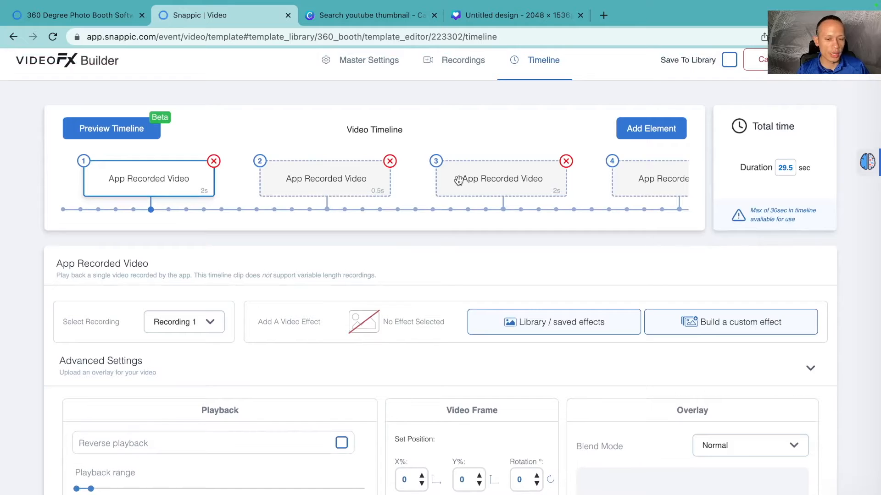
{"action": "scroll", "coordinate": [461, 179], "scroll_direction": "right", "scroll_amount": 5}
{"action": "scroll", "coordinate": [522, 179], "scroll_direction": "right", "scroll_amount": 5}
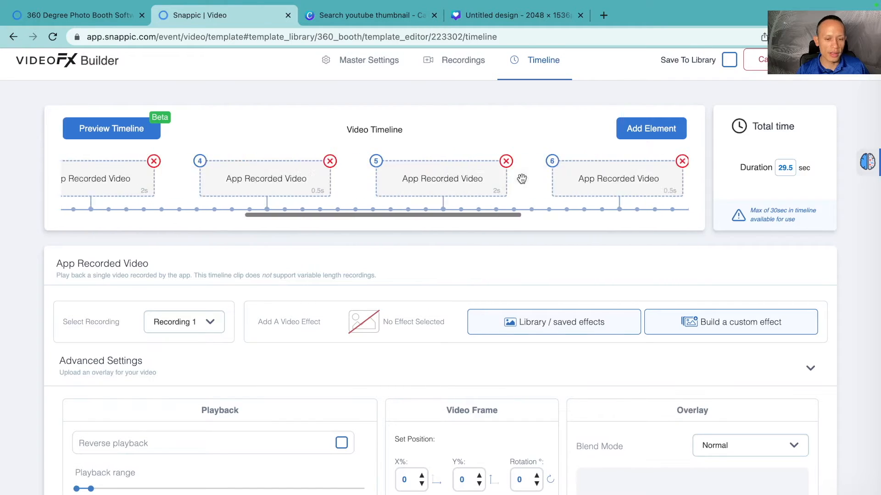
{"action": "scroll", "coordinate": [544, 179], "scroll_direction": "right", "scroll_amount": 2}
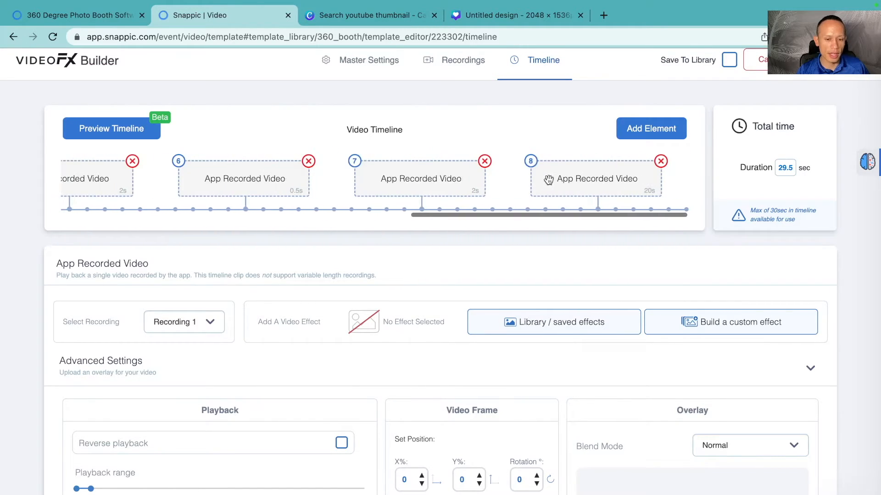
{"action": "scroll", "coordinate": [550, 179], "scroll_direction": "left", "scroll_amount": 10}
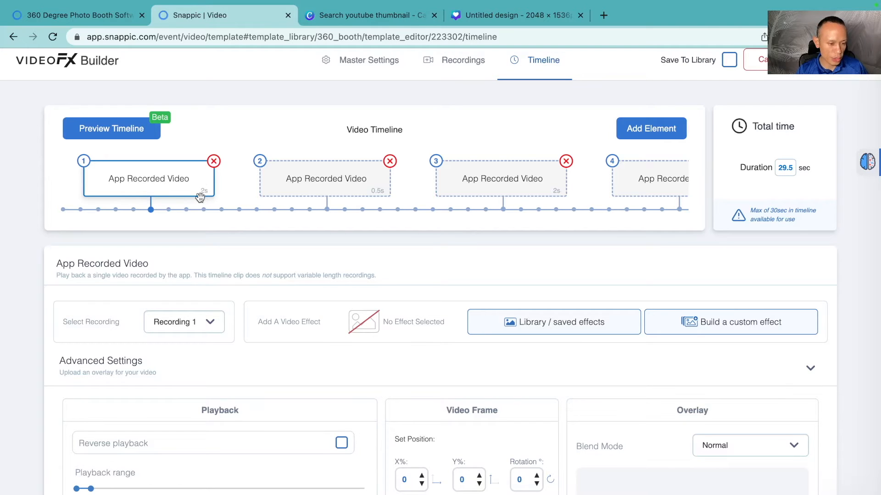
{"action": "left_click", "coordinate": [290, 178]}
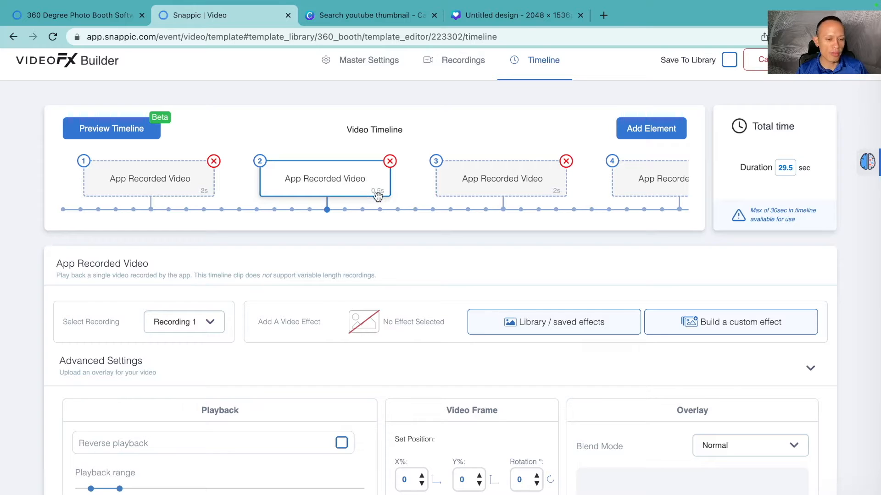
{"action": "left_click", "coordinate": [513, 194]}
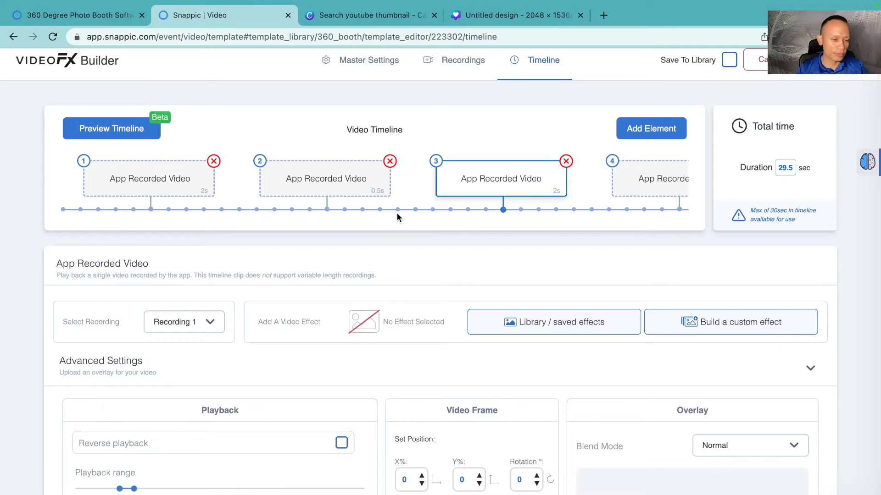
{"action": "left_click", "coordinate": [171, 189]}
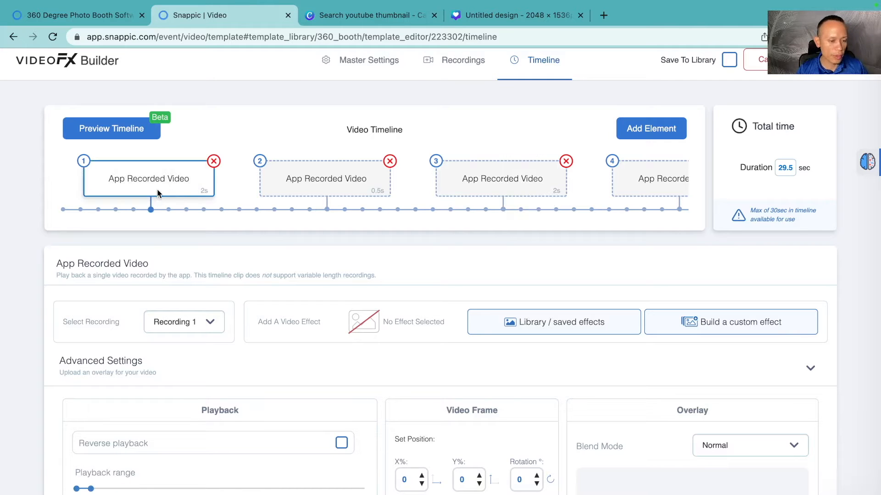
{"action": "scroll", "coordinate": [157, 190], "scroll_direction": "down", "scroll_amount": 3}
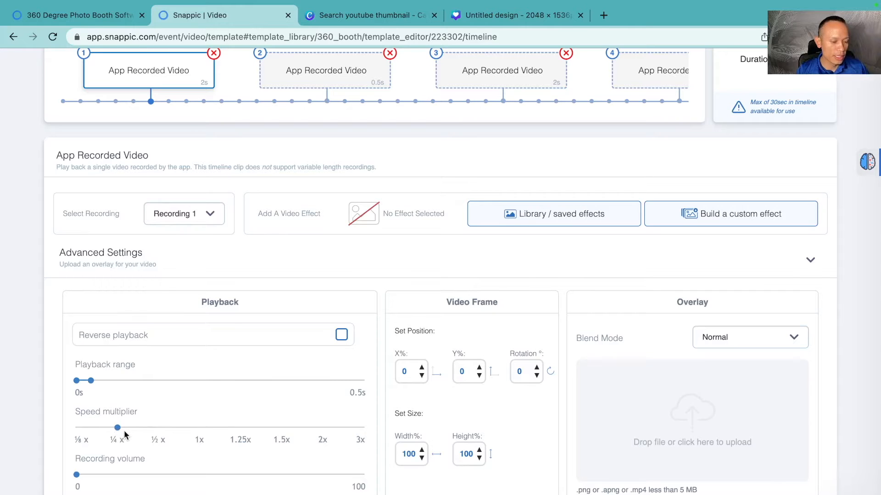
{"action": "scroll", "coordinate": [124, 431], "scroll_direction": "up", "scroll_amount": 1}
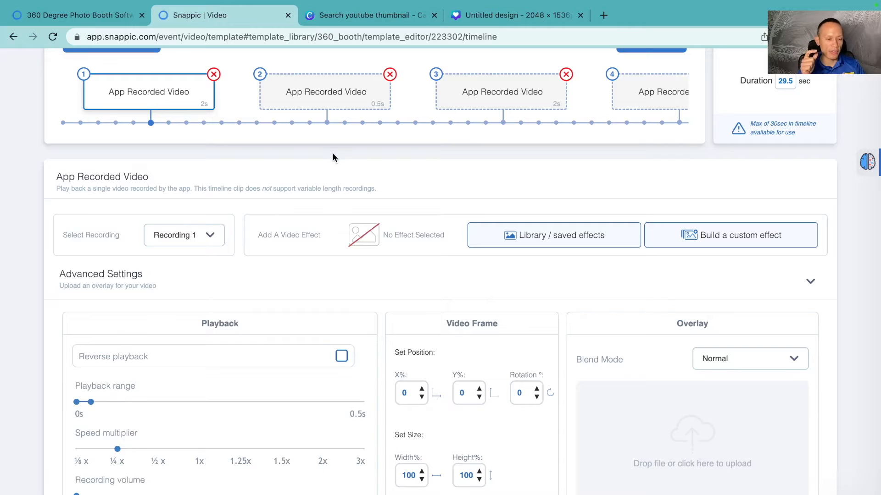
Step: Set the second timeline clip's speed multiplier to ½x
{"action": "left_click", "coordinate": [333, 91]}
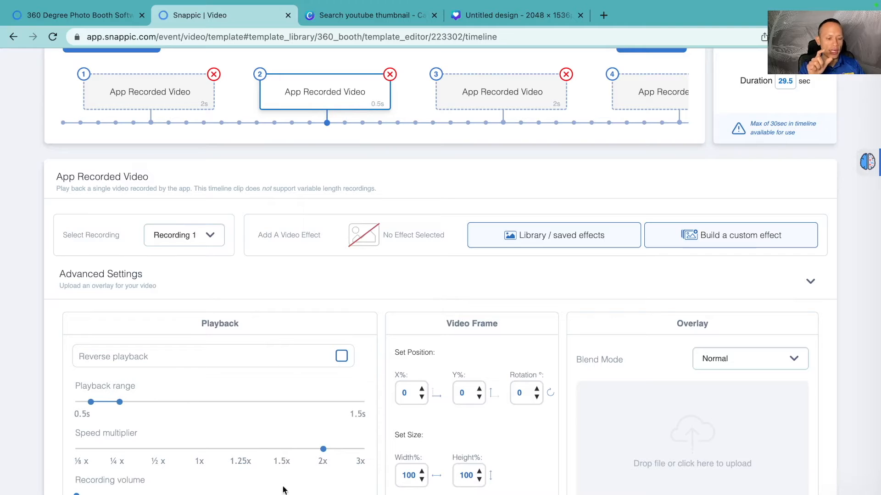
{"action": "left_click_drag", "start_coordinate": [323, 450], "coordinate": [130, 453]}
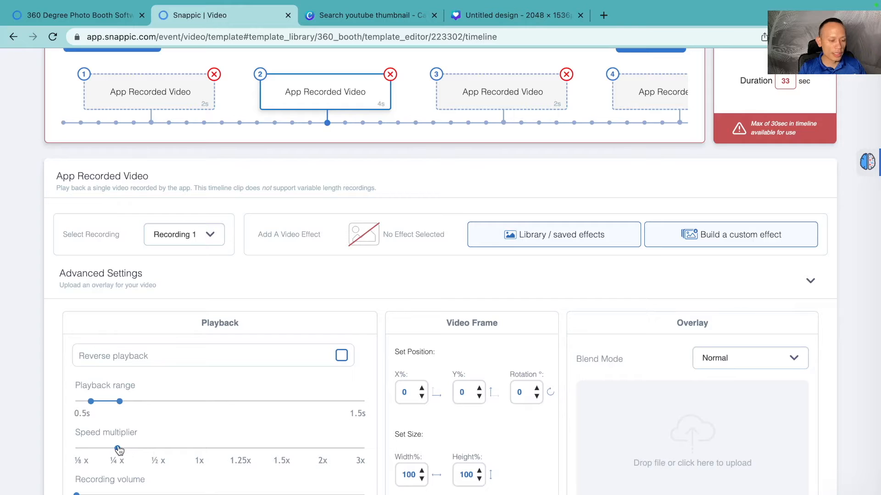
{"action": "left_click_drag", "start_coordinate": [119, 450], "coordinate": [153, 448]}
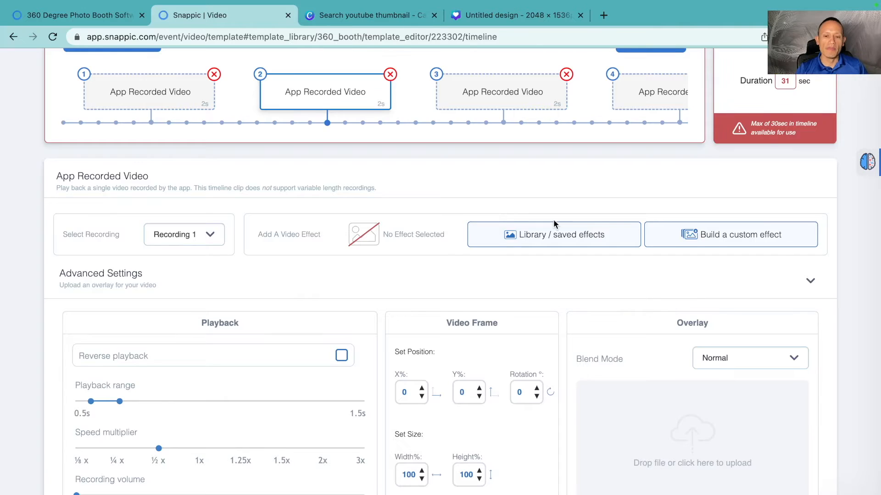
Step: Set the third timeline clip's speed multiplier to ½x
{"action": "scroll", "coordinate": [555, 223], "scroll_direction": "up", "scroll_amount": 1}
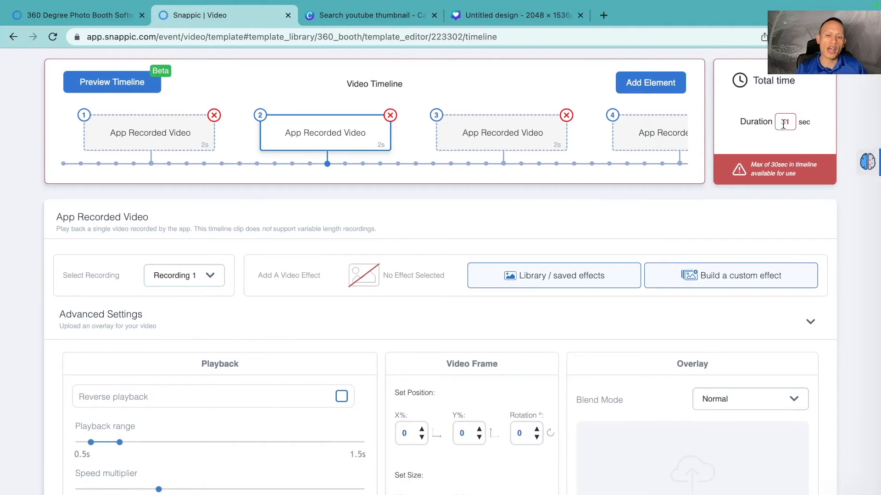
{"action": "left_click", "coordinate": [468, 138]}
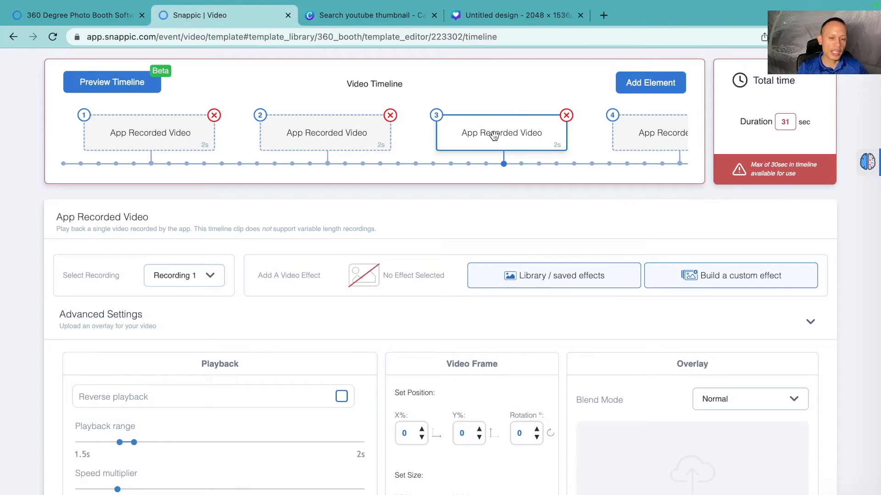
{"action": "scroll", "coordinate": [494, 136], "scroll_direction": "down", "scroll_amount": 2}
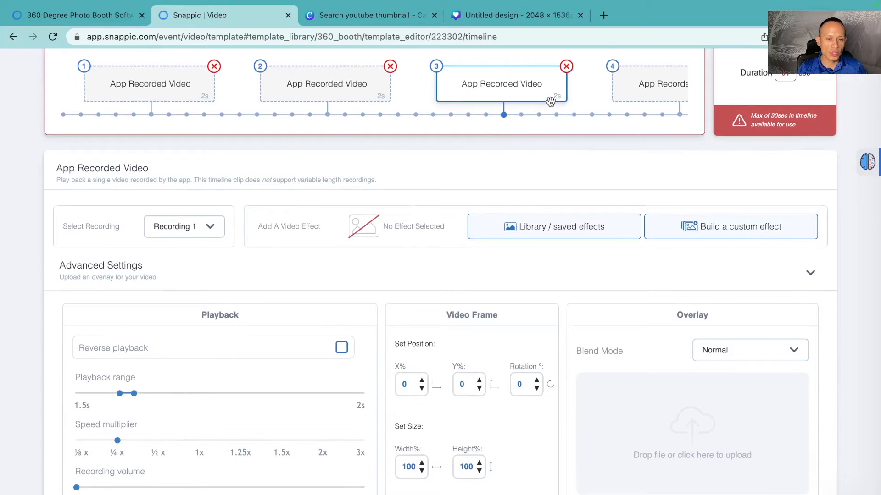
{"action": "scroll", "coordinate": [551, 102], "scroll_direction": "up", "scroll_amount": 1}
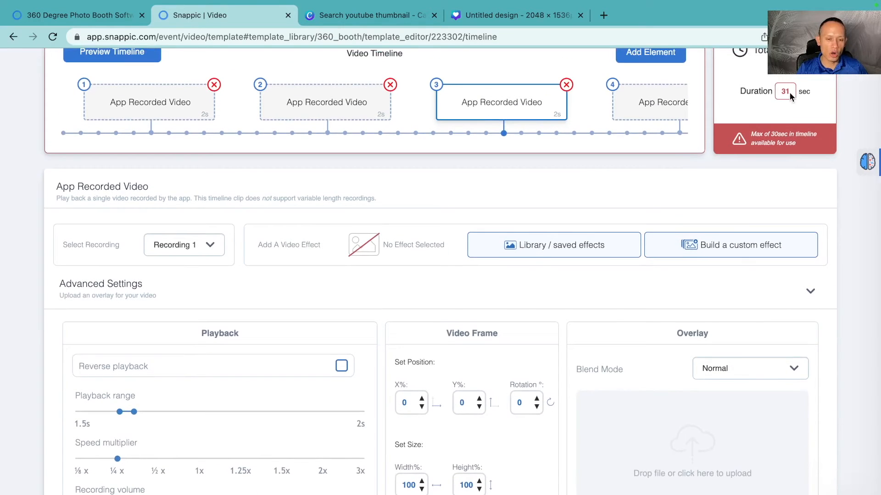
{"action": "scroll", "coordinate": [472, 146], "scroll_direction": "down", "scroll_amount": 1}
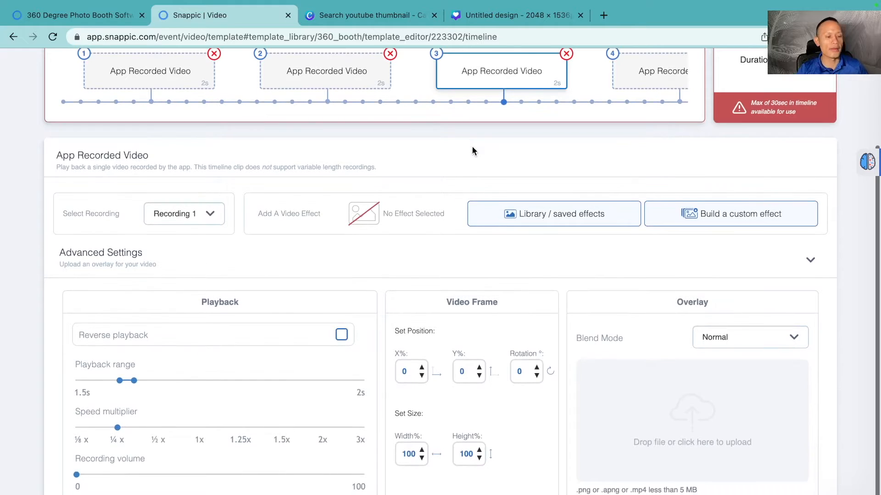
{"action": "scroll", "coordinate": [247, 385], "scroll_direction": "up", "scroll_amount": 1}
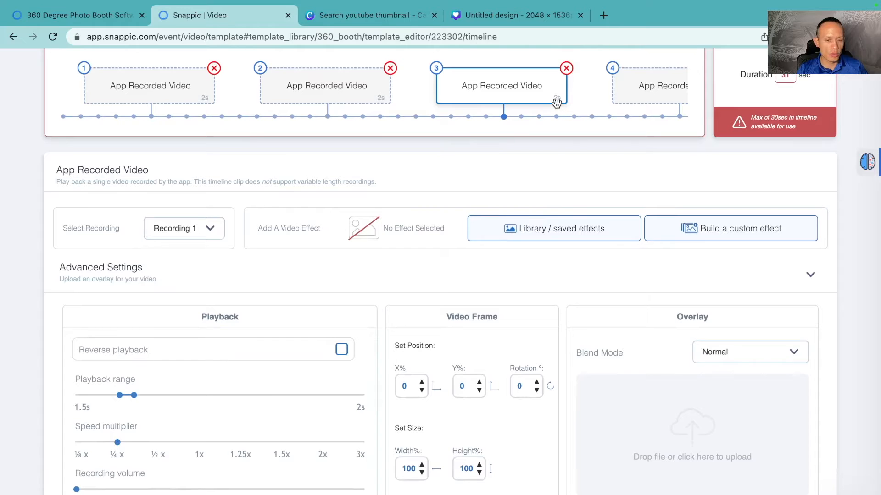
{"action": "left_click_drag", "start_coordinate": [117, 443], "coordinate": [140, 443]}
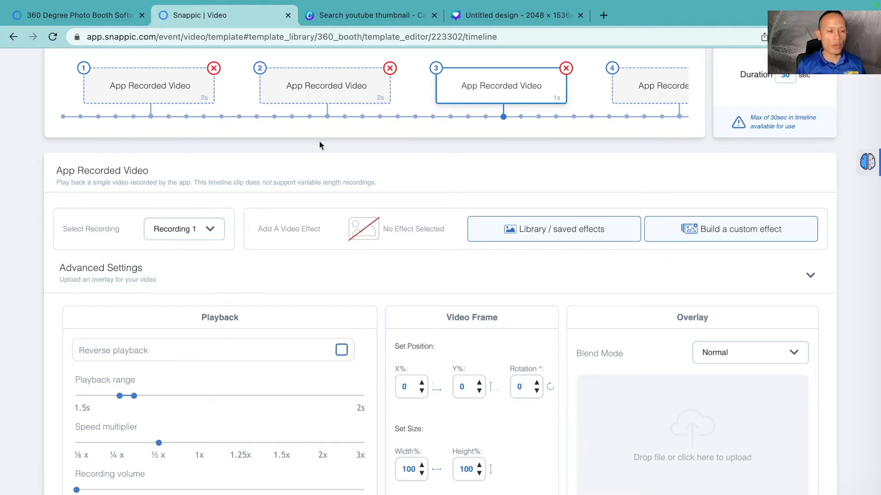
Step: Review the playback ranges and speed multipliers of the first four timeline clips
{"action": "left_click", "coordinate": [161, 86]}
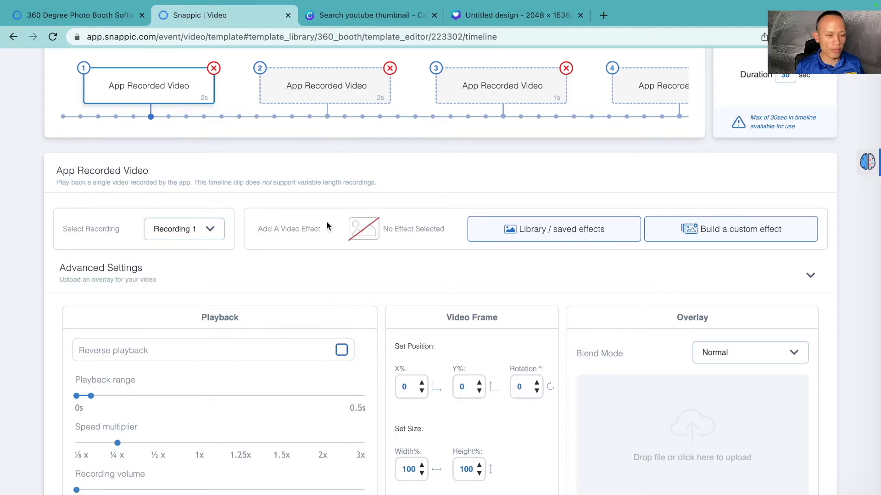
{"action": "left_click", "coordinate": [331, 98]}
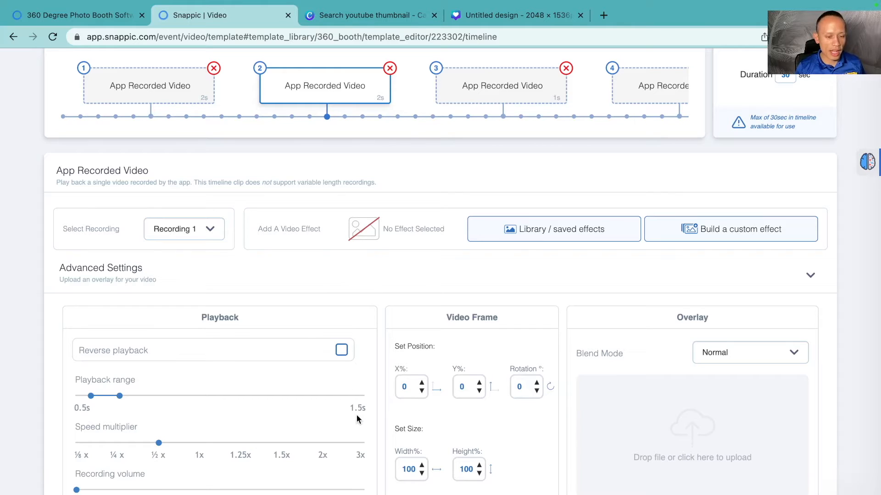
{"action": "left_click", "coordinate": [490, 89]}
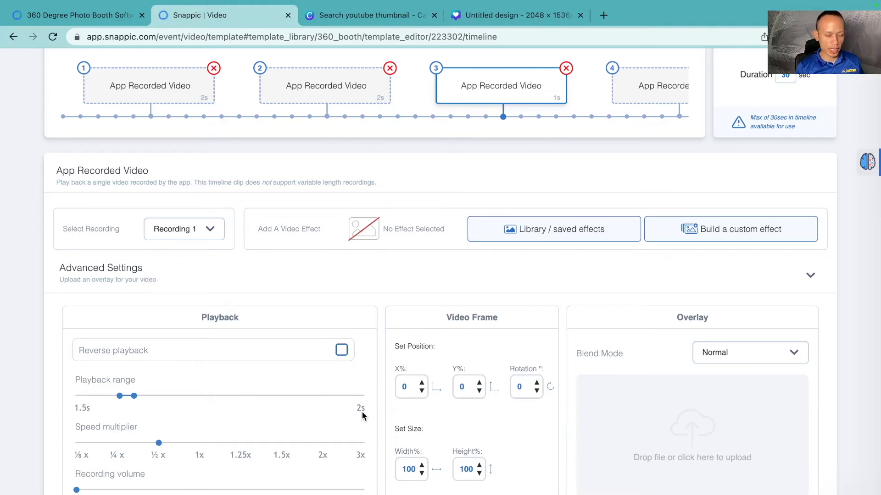
{"action": "scroll", "coordinate": [510, 112], "scroll_direction": "right", "scroll_amount": 3}
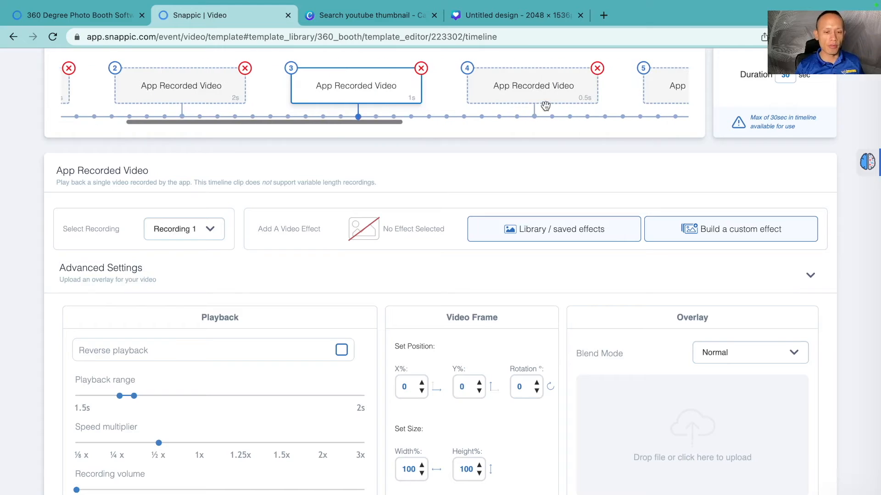
{"action": "left_click", "coordinate": [535, 92]}
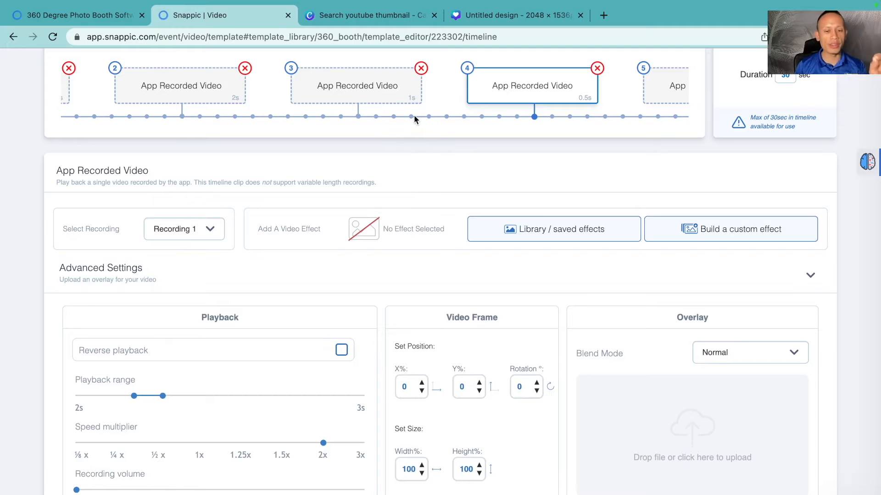
{"action": "scroll", "coordinate": [414, 119], "scroll_direction": "right", "scroll_amount": 5}
{"action": "scroll", "coordinate": [444, 119], "scroll_direction": "right", "scroll_amount": 6}
{"action": "scroll", "coordinate": [444, 115], "scroll_direction": "left", "scroll_amount": 14}
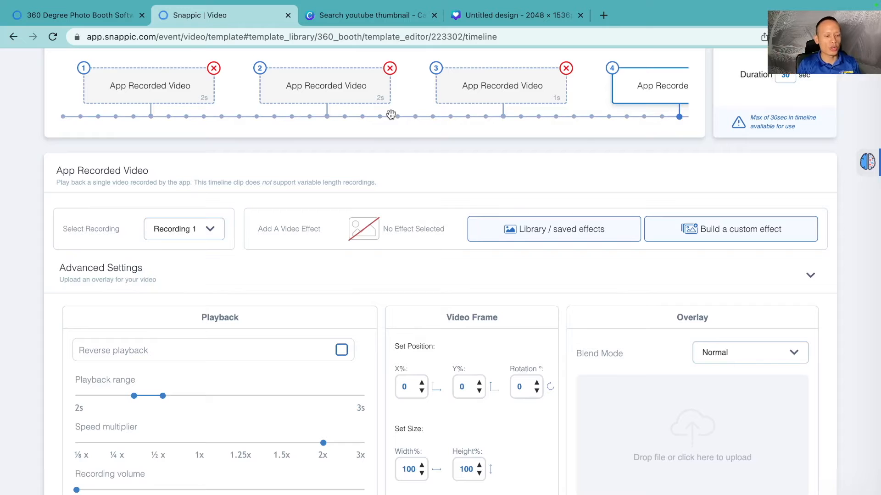
{"action": "scroll", "coordinate": [259, 432], "scroll_direction": "up", "scroll_amount": 1}
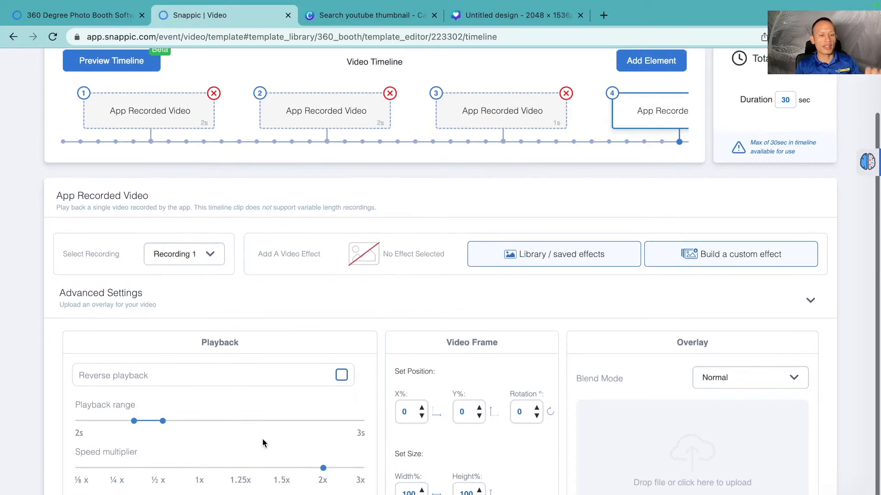
{"action": "scroll", "coordinate": [263, 442], "scroll_direction": "up", "scroll_amount": 1}
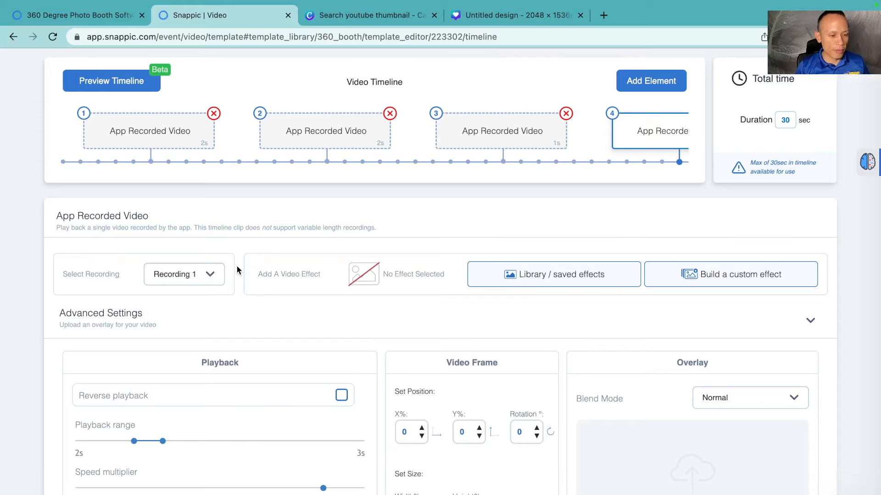
Step: Open the preset video effects library for the first timeline clip
{"action": "left_click", "coordinate": [172, 148]}
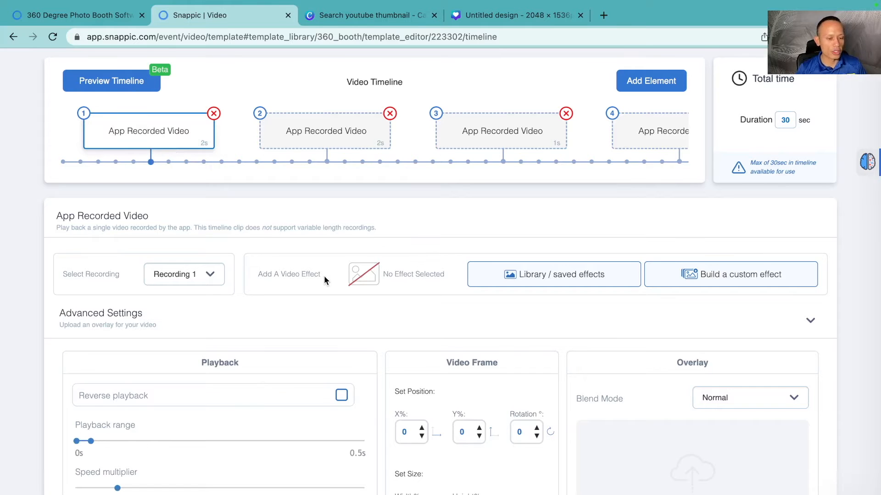
{"action": "scroll", "coordinate": [324, 276], "scroll_direction": "down", "scroll_amount": 3}
{"action": "scroll", "coordinate": [325, 281], "scroll_direction": "up", "scroll_amount": 2}
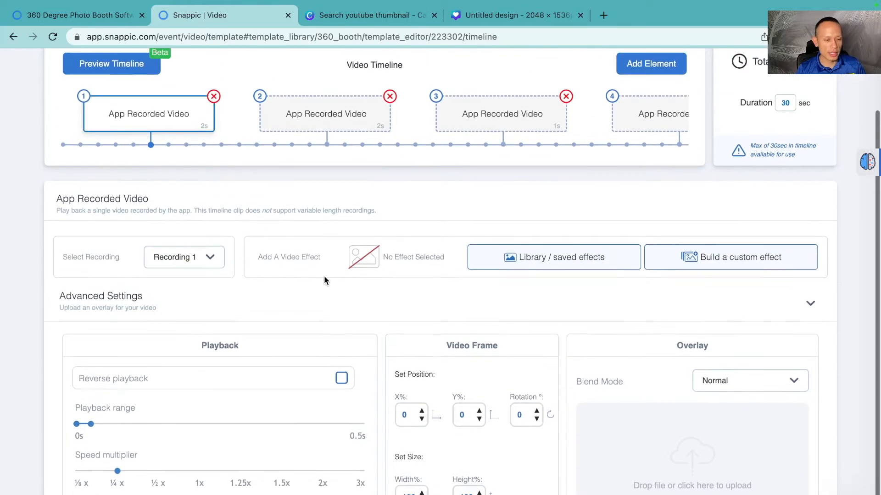
{"action": "scroll", "coordinate": [324, 276], "scroll_direction": "up", "scroll_amount": 1}
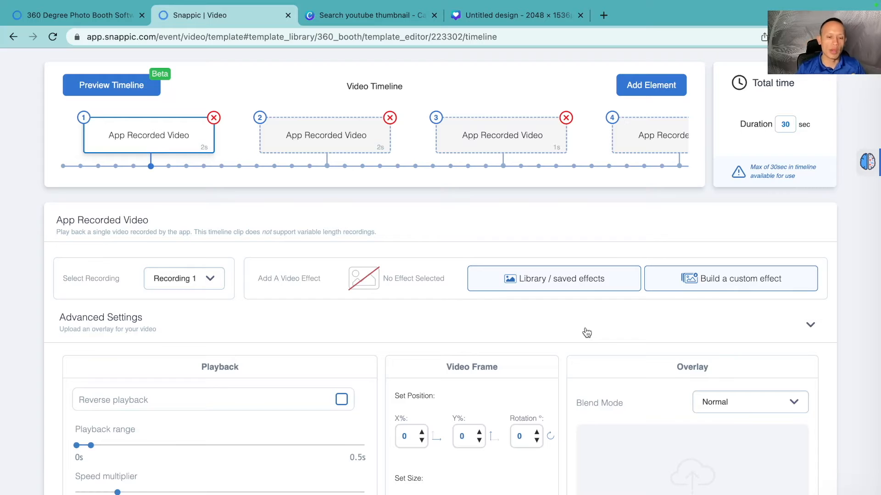
{"action": "left_click", "coordinate": [545, 284]}
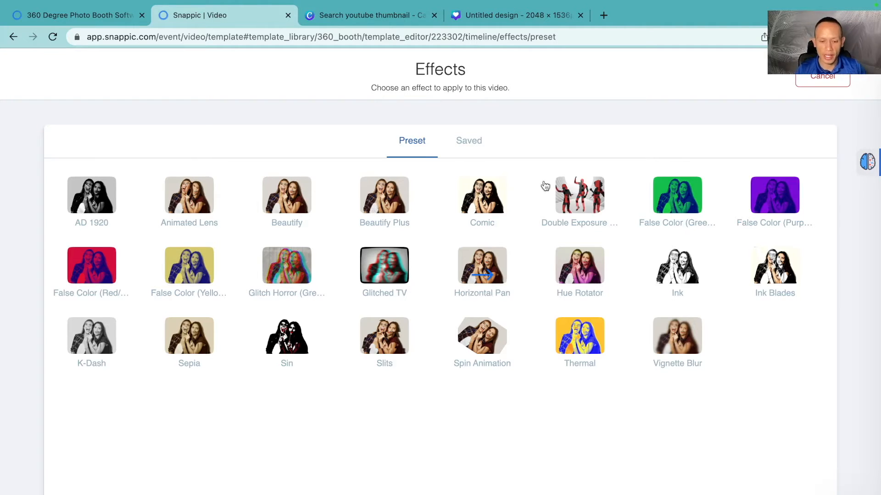
Step: Apply the Ink preset effect to the first timeline clip
{"action": "left_click", "coordinate": [671, 276]}
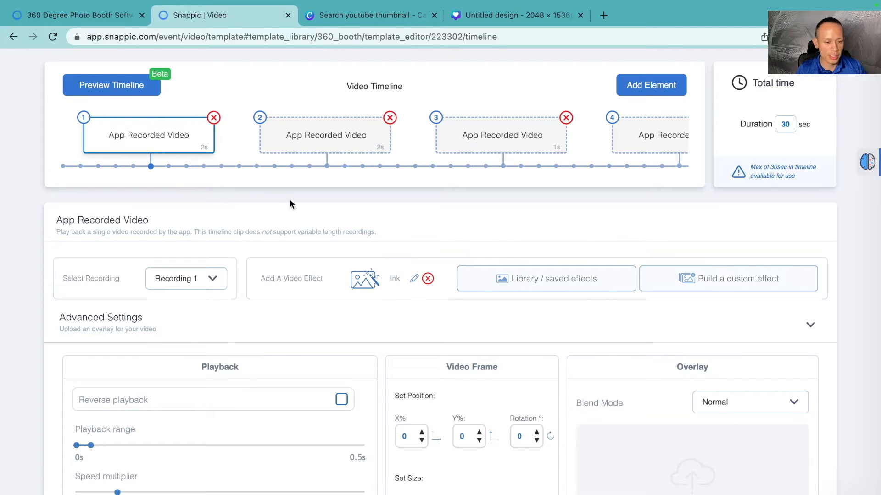
Step: Start building a custom effect for the second timeline clip and add an Overlay Library effect layer
{"action": "left_click", "coordinate": [327, 144]}
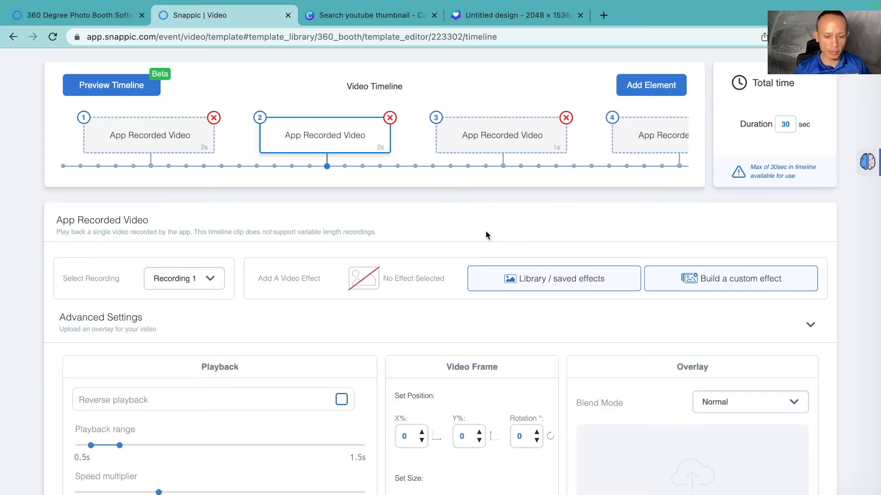
{"action": "left_click", "coordinate": [701, 283]}
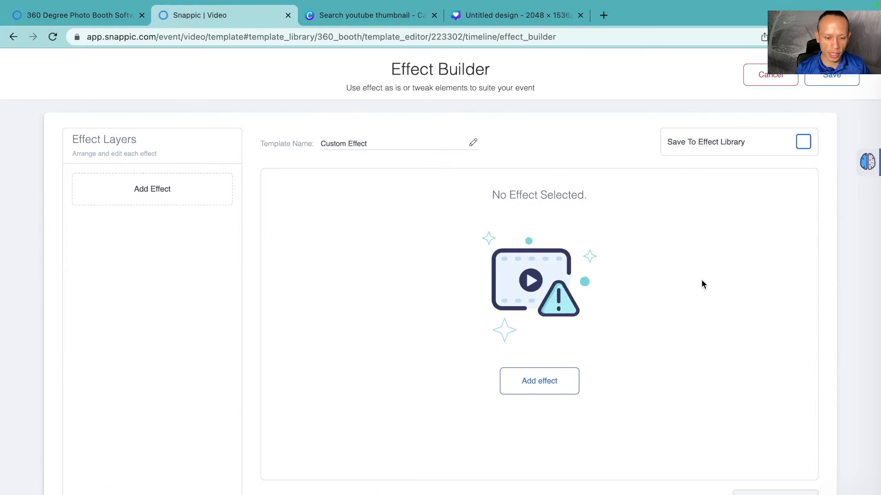
{"action": "left_click", "coordinate": [538, 389]}
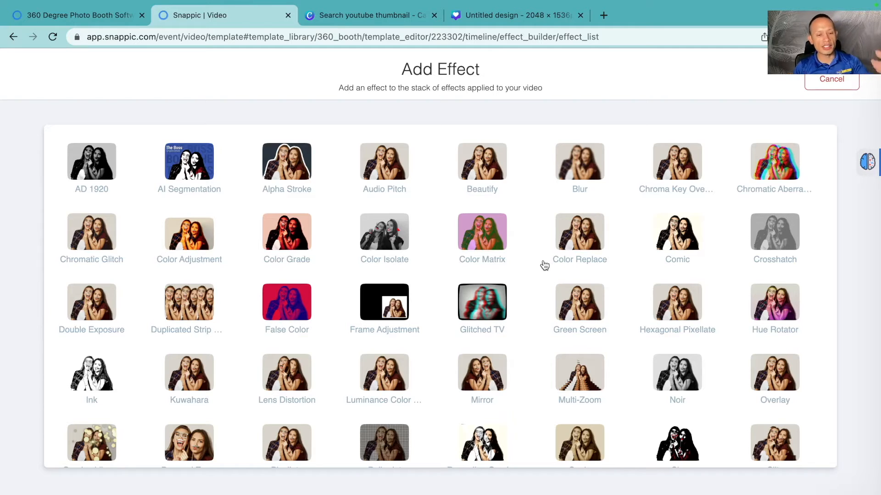
{"action": "scroll", "coordinate": [545, 265], "scroll_direction": "down", "scroll_amount": 1}
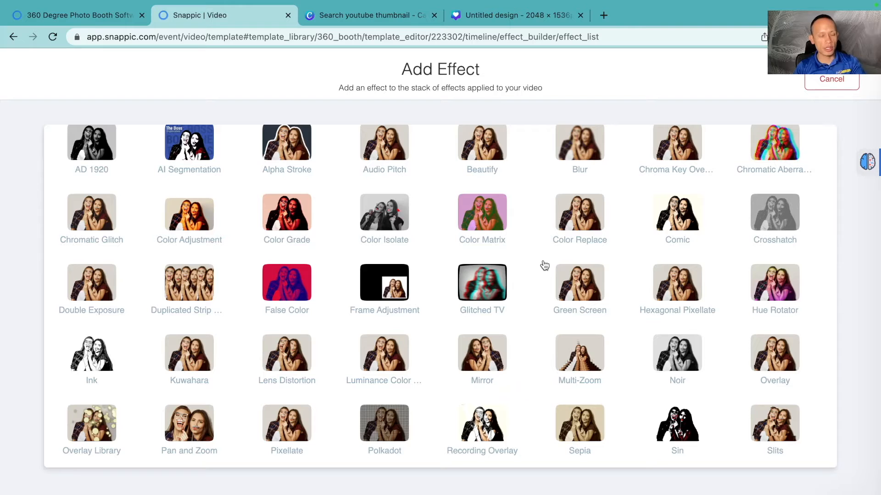
{"action": "scroll", "coordinate": [545, 266], "scroll_direction": "down", "scroll_amount": 2}
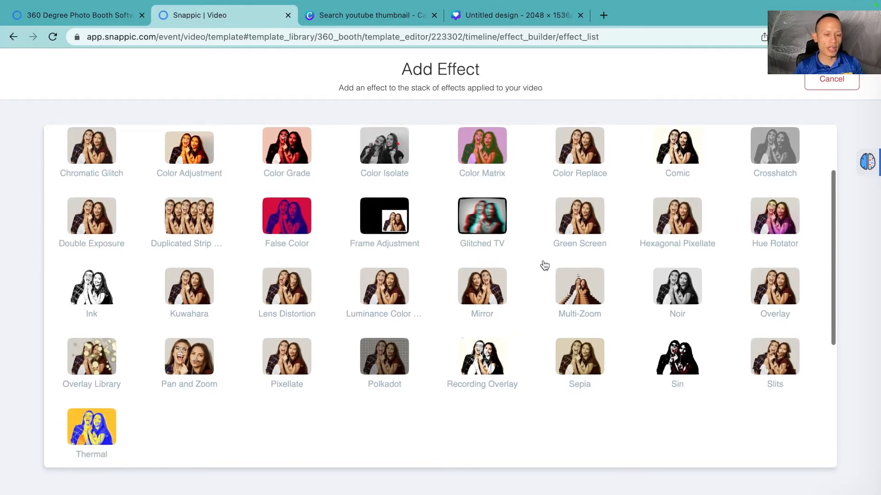
{"action": "scroll", "coordinate": [545, 265], "scroll_direction": "up", "scroll_amount": 3}
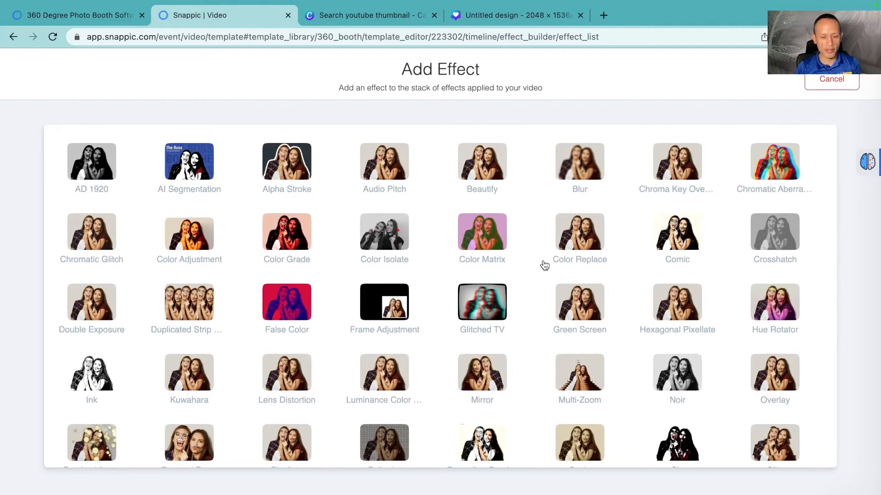
{"action": "scroll", "coordinate": [544, 265], "scroll_direction": "down", "scroll_amount": 3}
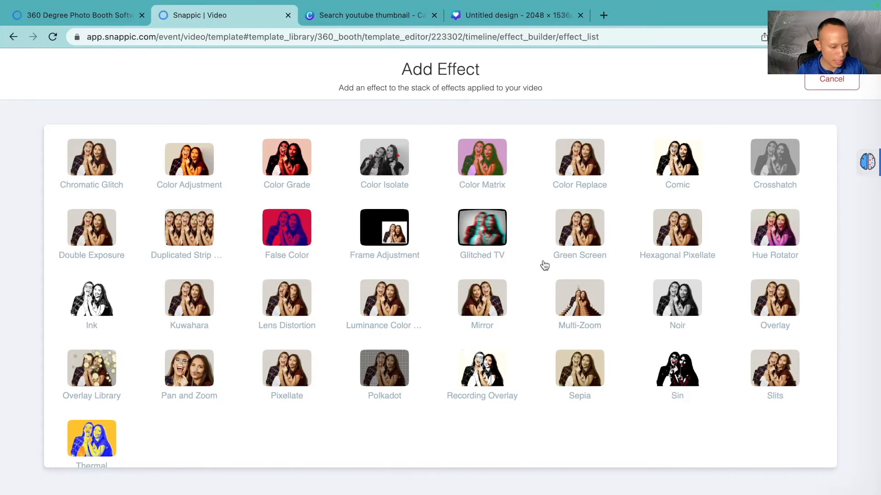
{"action": "scroll", "coordinate": [477, 319], "scroll_direction": "up", "scroll_amount": 2}
{"action": "scroll", "coordinate": [476, 320], "scroll_direction": "up", "scroll_amount": 1}
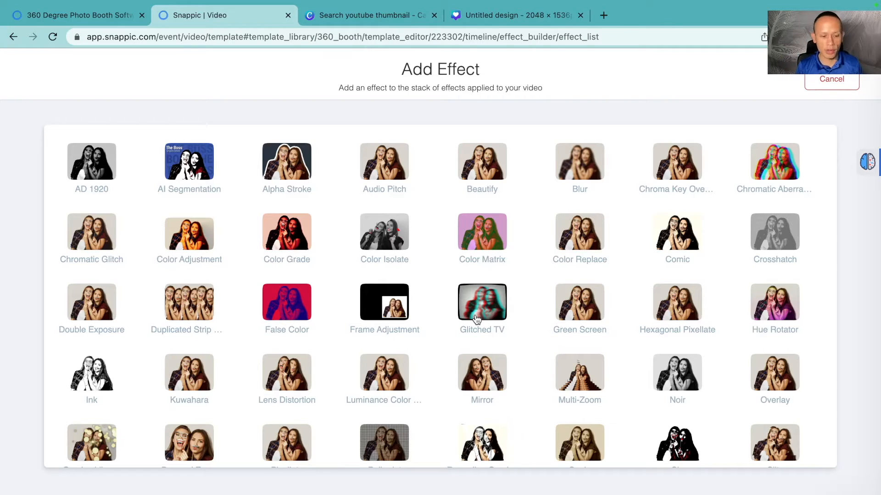
{"action": "scroll", "coordinate": [448, 352], "scroll_direction": "down", "scroll_amount": 3}
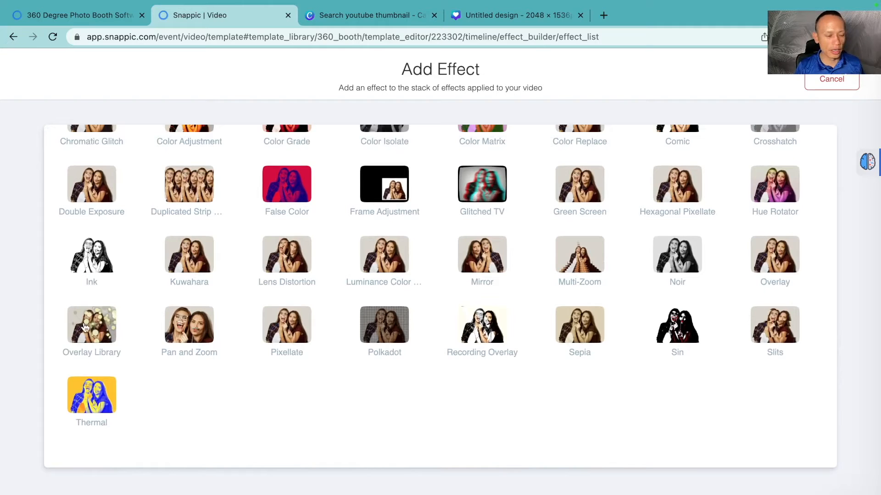
{"action": "left_click", "coordinate": [99, 325]}
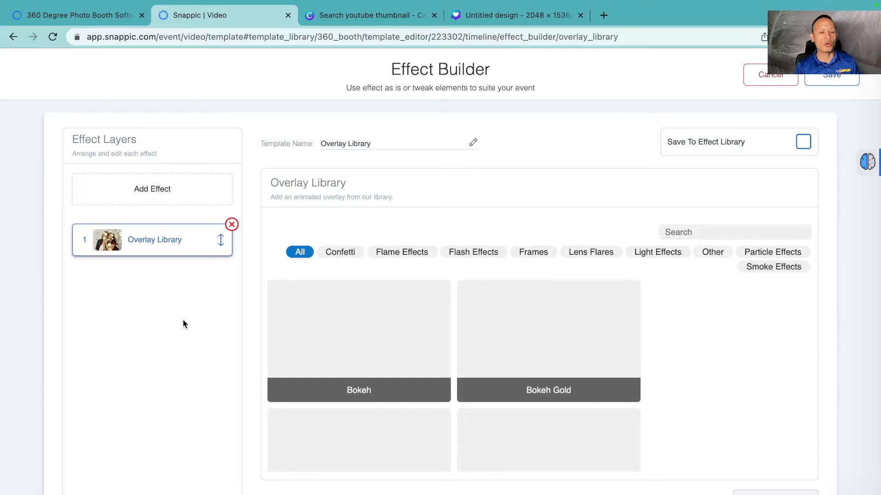
Step: Choose the Flash Shutter overlay from the Flash Effects category and save the custom effect
{"action": "scroll", "coordinate": [577, 202], "scroll_direction": "down", "scroll_amount": 1}
{"action": "scroll", "coordinate": [576, 203], "scroll_direction": "up", "scroll_amount": 1}
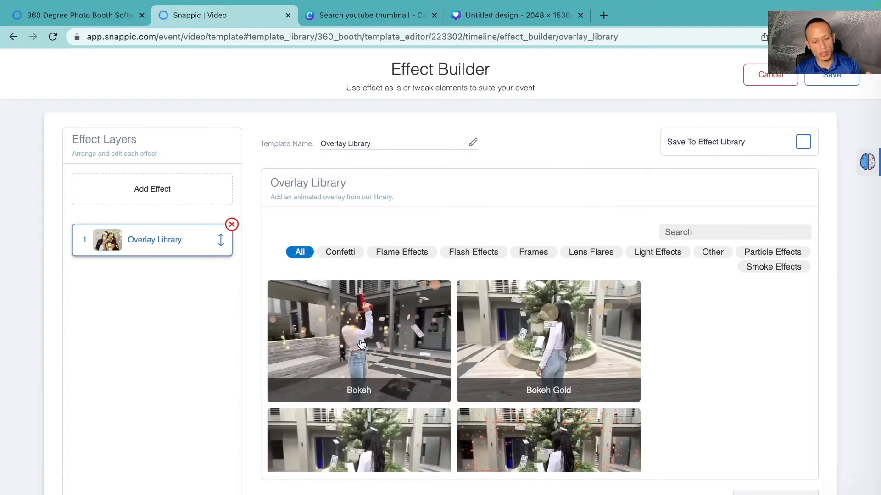
{"action": "scroll", "coordinate": [361, 344], "scroll_direction": "down", "scroll_amount": 1}
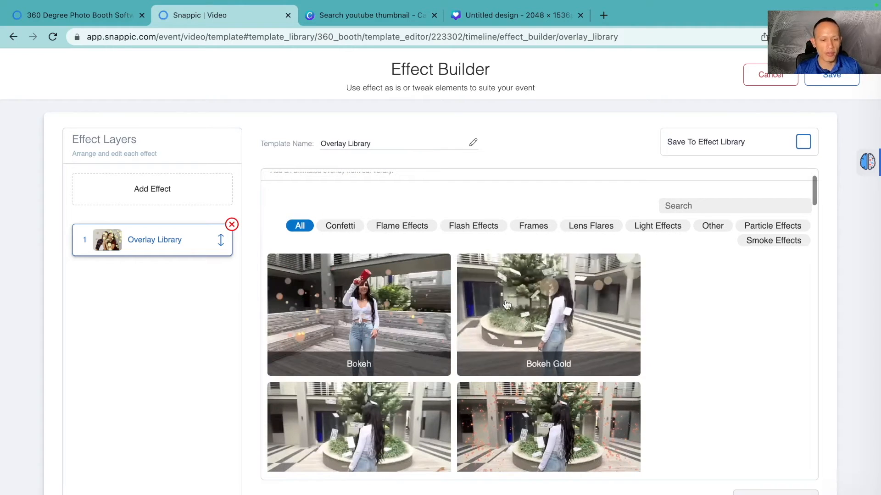
{"action": "scroll", "coordinate": [413, 298], "scroll_direction": "up", "scroll_amount": 1}
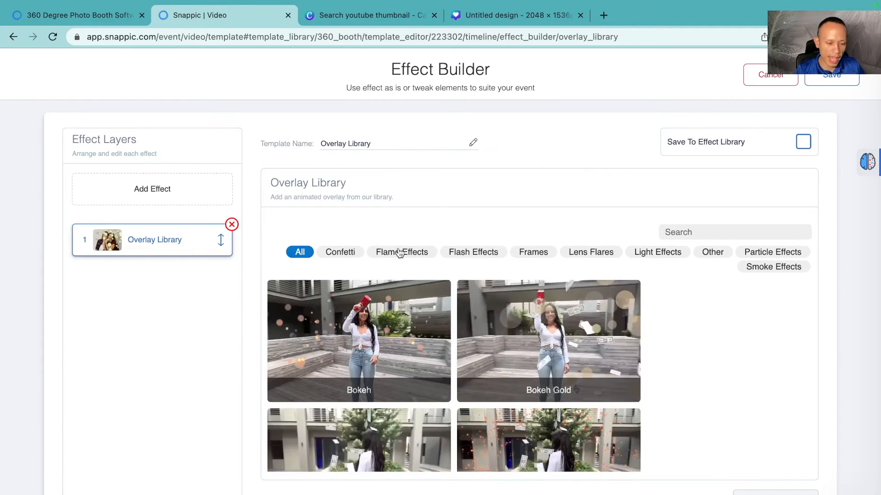
{"action": "left_click", "coordinate": [468, 255]}
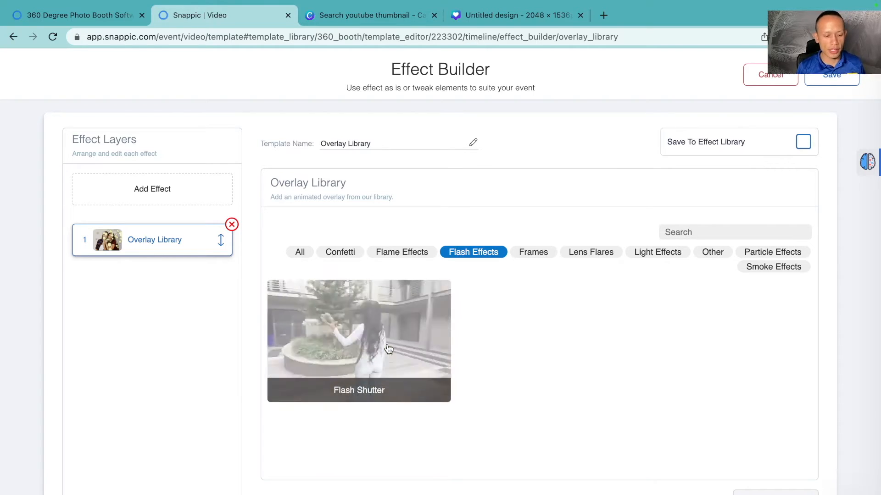
{"action": "left_click", "coordinate": [386, 349]}
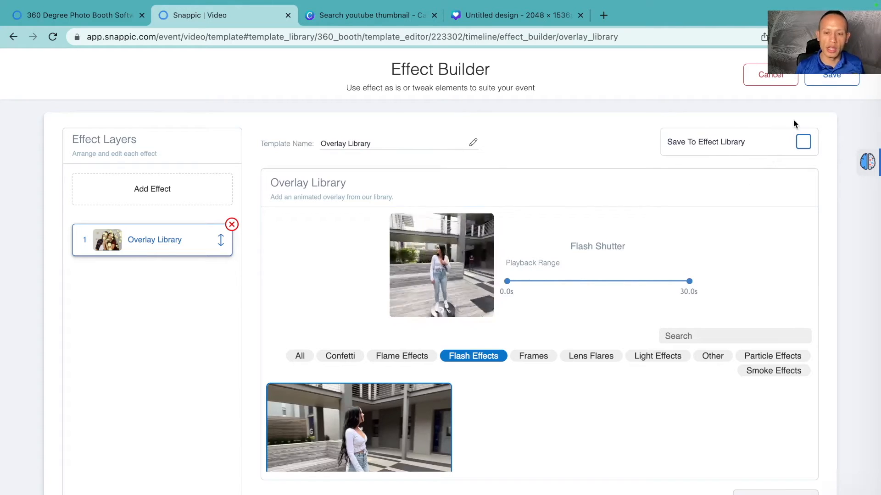
{"action": "left_click", "coordinate": [829, 80]}
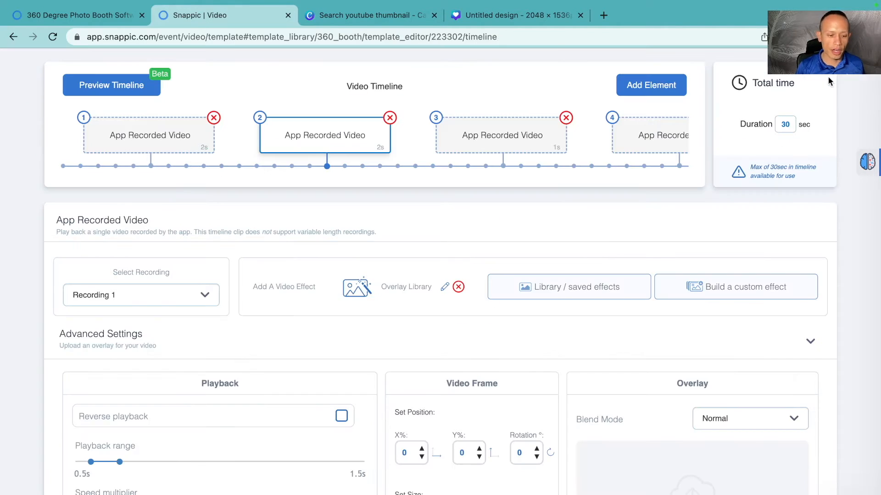
Step: Generate and play a timeline preview using a 360 recording, then close the preview
{"action": "left_click", "coordinate": [174, 146]}
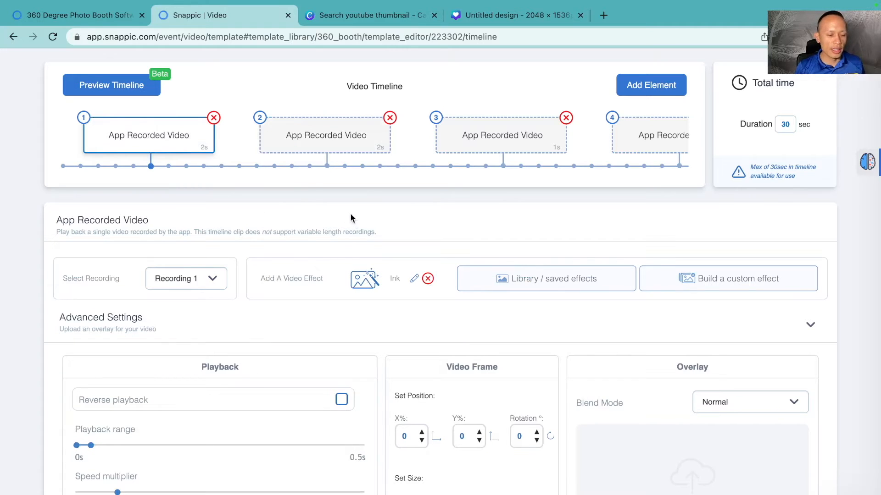
{"action": "left_click", "coordinate": [325, 136]}
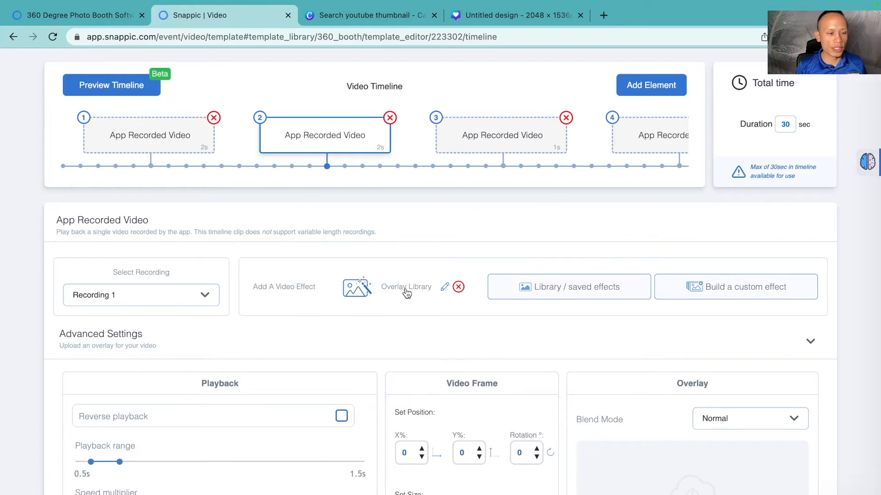
{"action": "scroll", "coordinate": [402, 249], "scroll_direction": "up", "scroll_amount": 2}
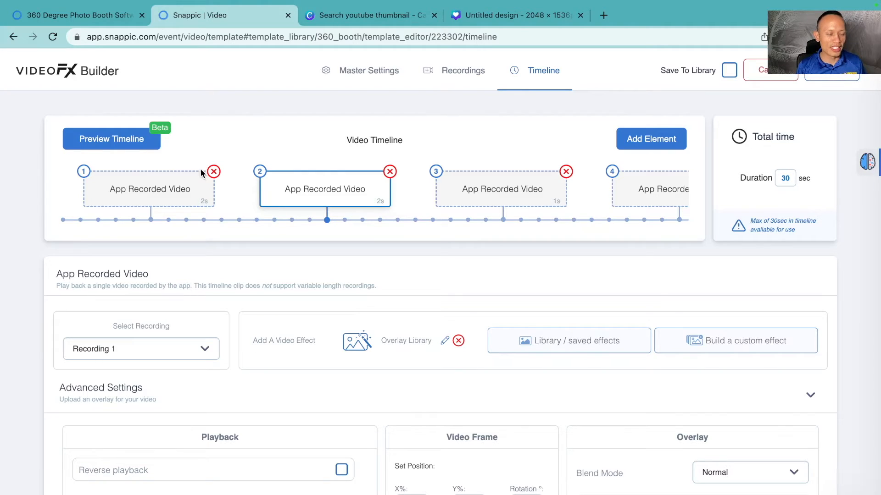
{"action": "left_click", "coordinate": [133, 146]}
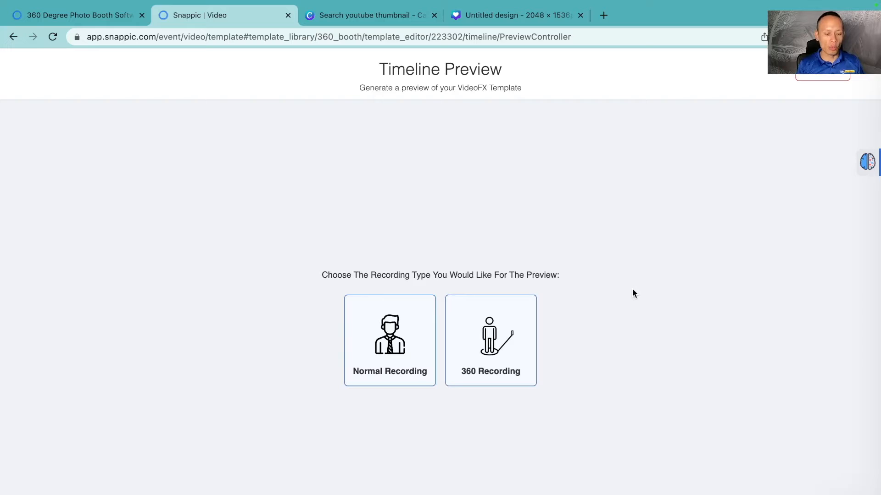
{"action": "left_click", "coordinate": [485, 369]}
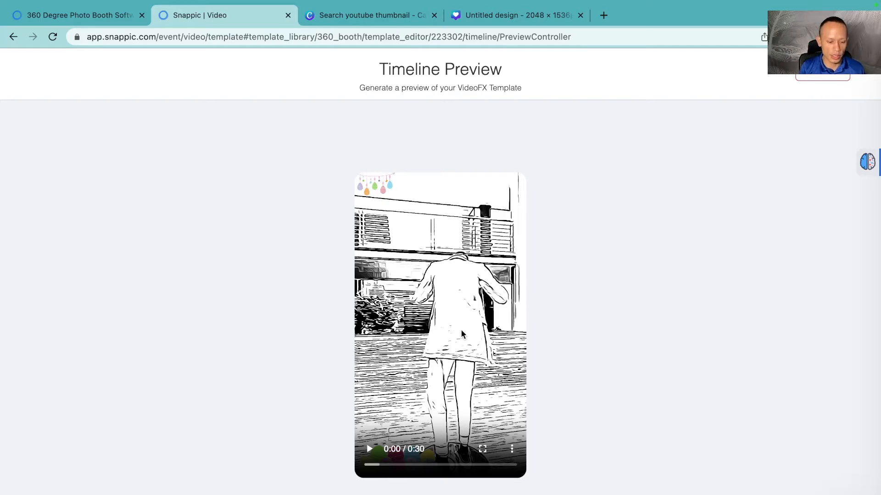
{"action": "left_click", "coordinate": [370, 450]}
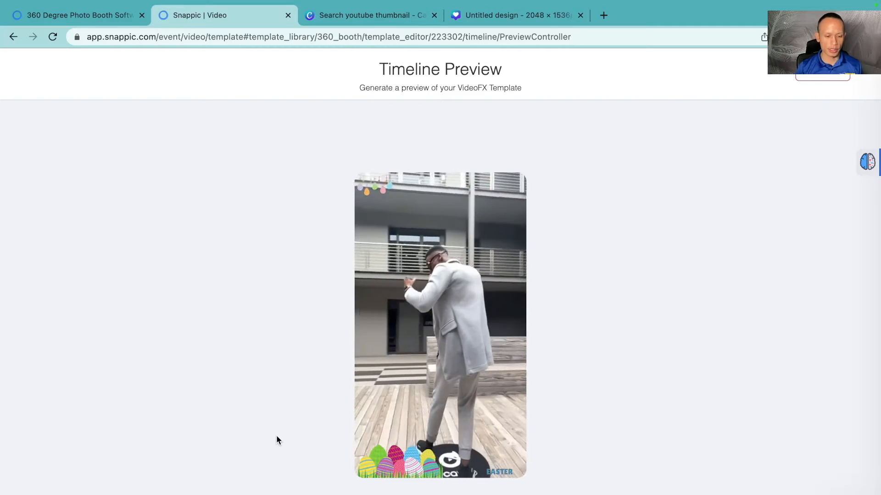
{"action": "mouse_move", "coordinate": [370, 419]}
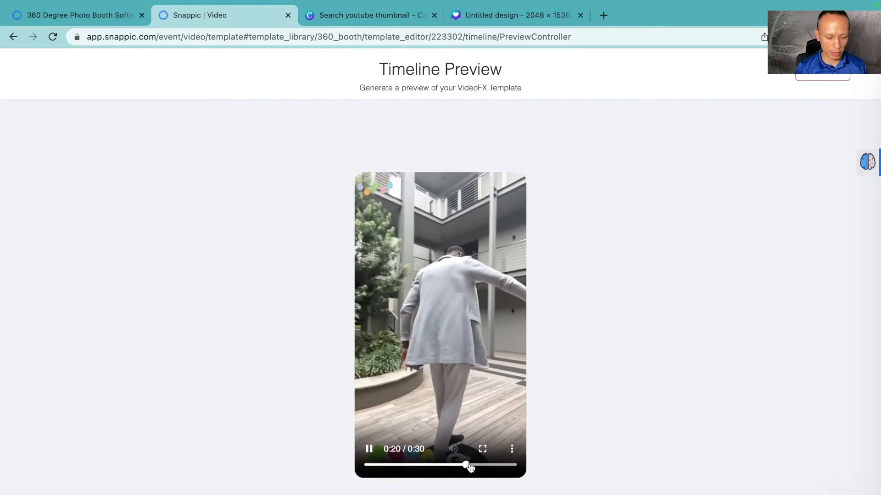
{"action": "left_click_drag", "start_coordinate": [468, 465], "coordinate": [306, 469]}
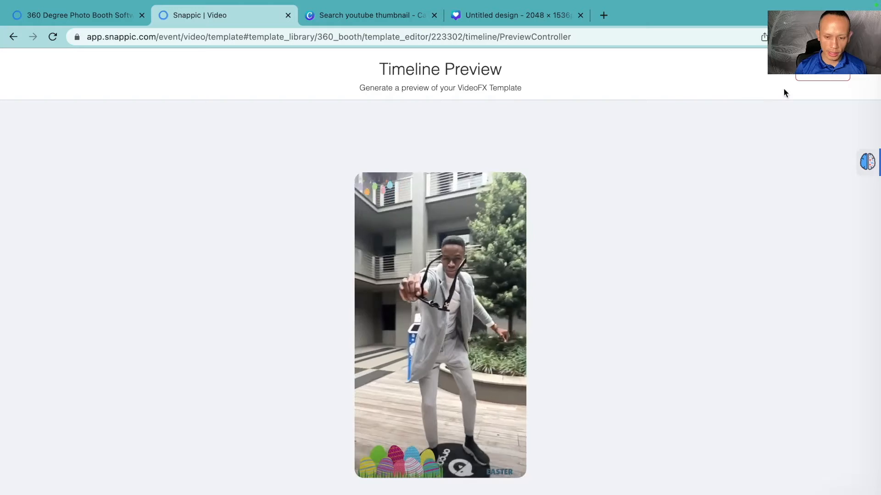
{"action": "left_click", "coordinate": [817, 79]}
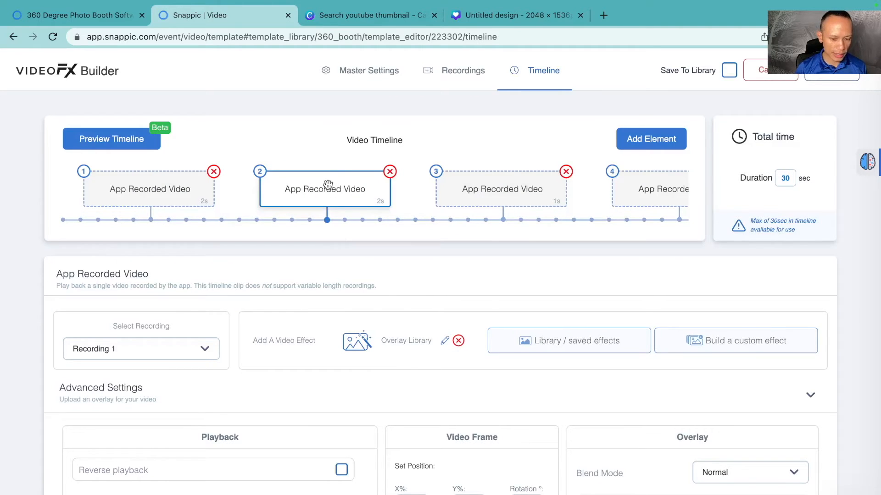
Step: Reopen the second clip's Overlay Library effect to review its Flash Shutter overlay, then return to the timeline
{"action": "scroll", "coordinate": [327, 188], "scroll_direction": "down", "scroll_amount": 1}
{"action": "scroll", "coordinate": [328, 183], "scroll_direction": "down", "scroll_amount": 2}
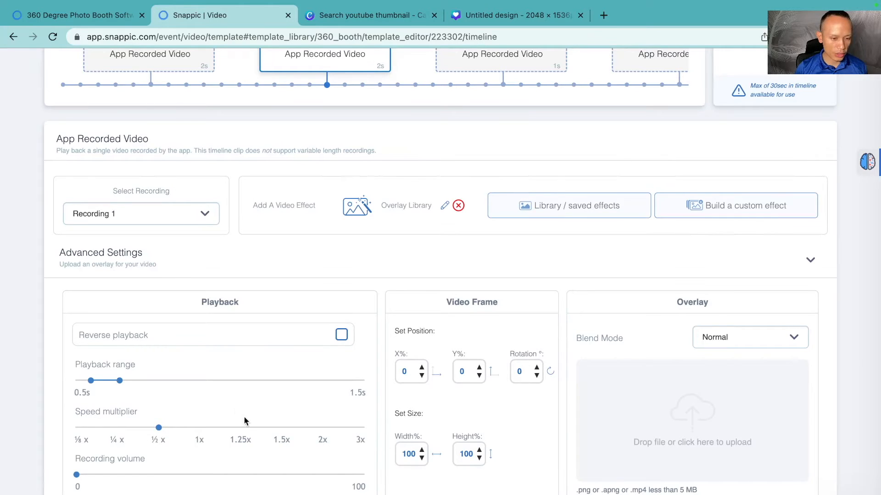
{"action": "scroll", "coordinate": [245, 413], "scroll_direction": "up", "scroll_amount": 1}
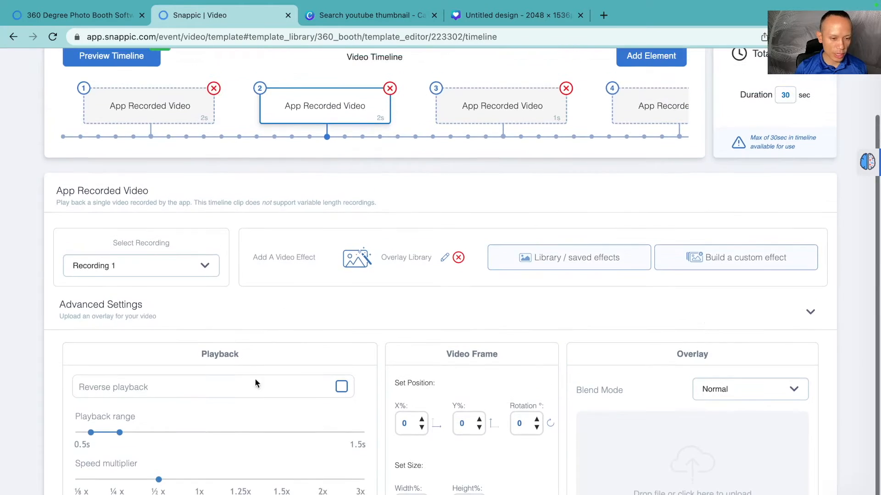
{"action": "left_click", "coordinate": [358, 263]}
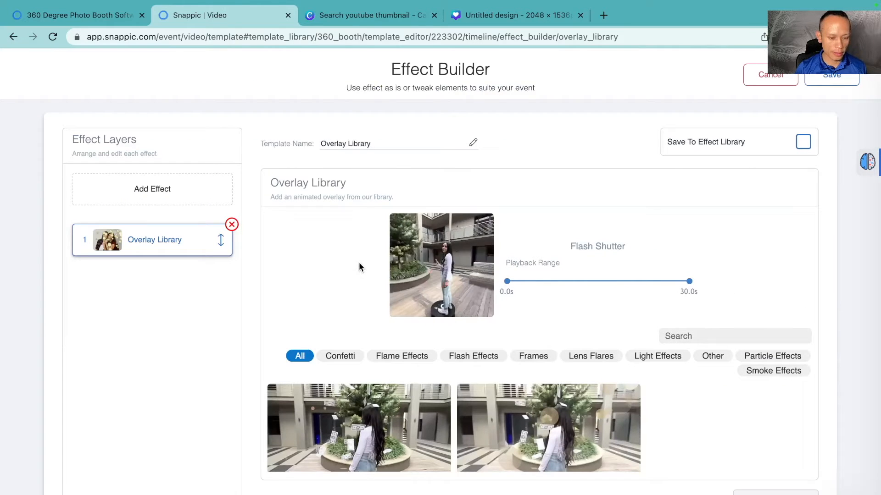
{"action": "scroll", "coordinate": [329, 271], "scroll_direction": "down", "scroll_amount": 2}
{"action": "scroll", "coordinate": [329, 274], "scroll_direction": "down", "scroll_amount": 2}
{"action": "scroll", "coordinate": [328, 274], "scroll_direction": "up", "scroll_amount": 3}
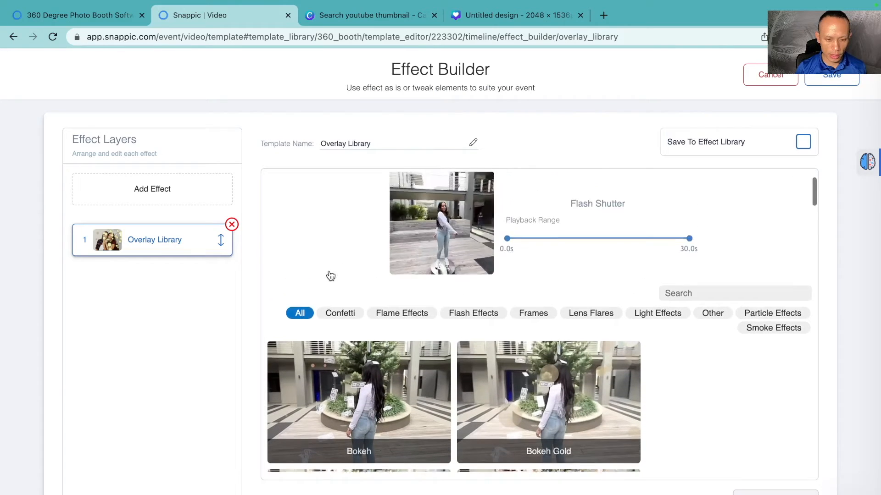
{"action": "scroll", "coordinate": [330, 275], "scroll_direction": "up", "scroll_amount": 1}
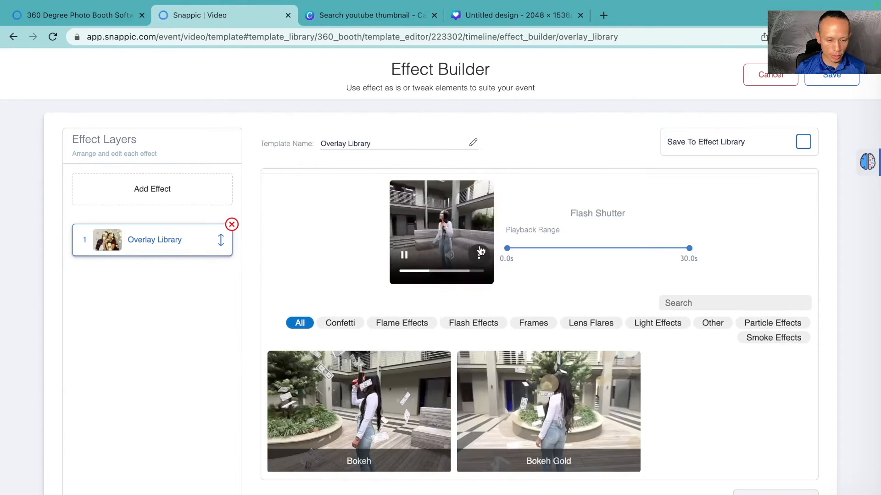
{"action": "left_click", "coordinate": [465, 329]}
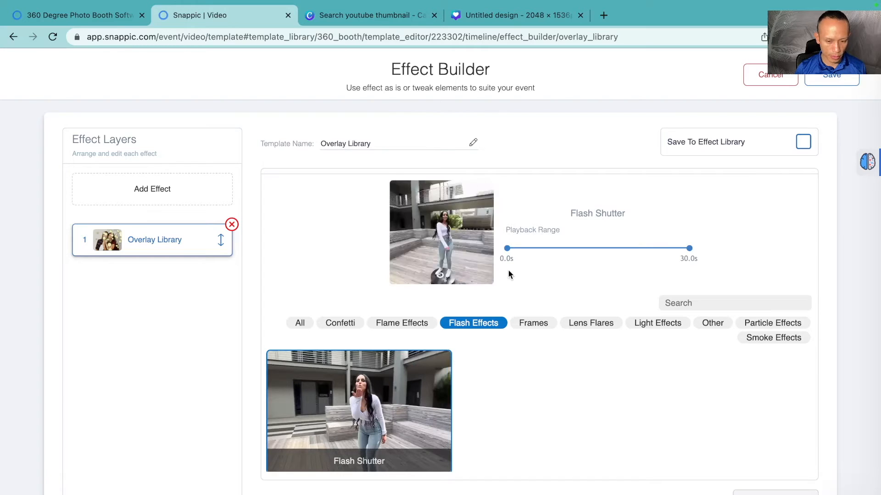
{"action": "left_click", "coordinate": [826, 86]}
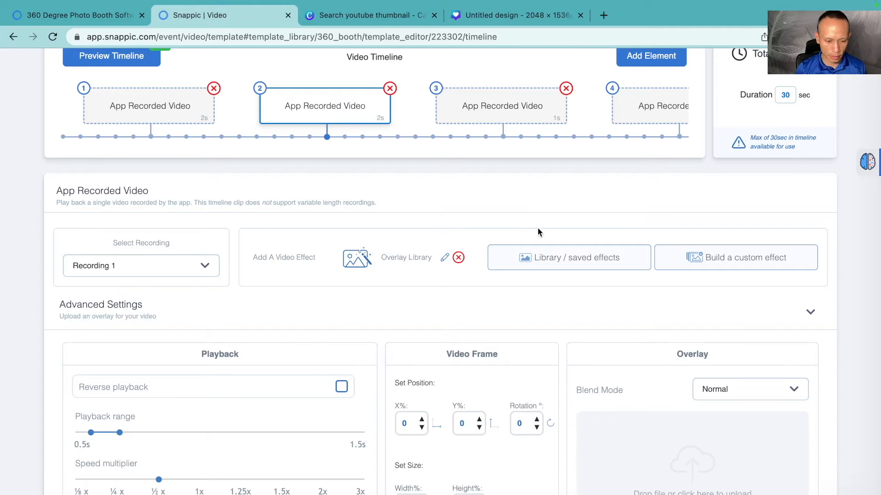
{"action": "left_click", "coordinate": [397, 257]}
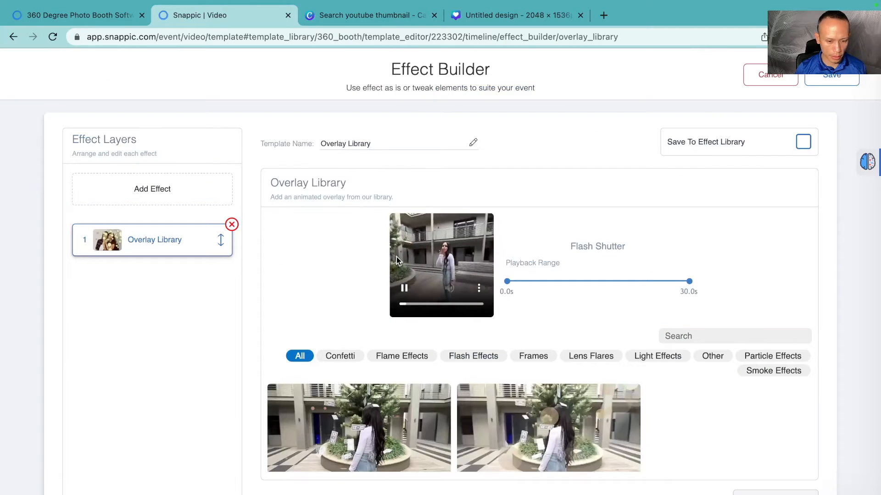
{"action": "left_click", "coordinate": [821, 81]}
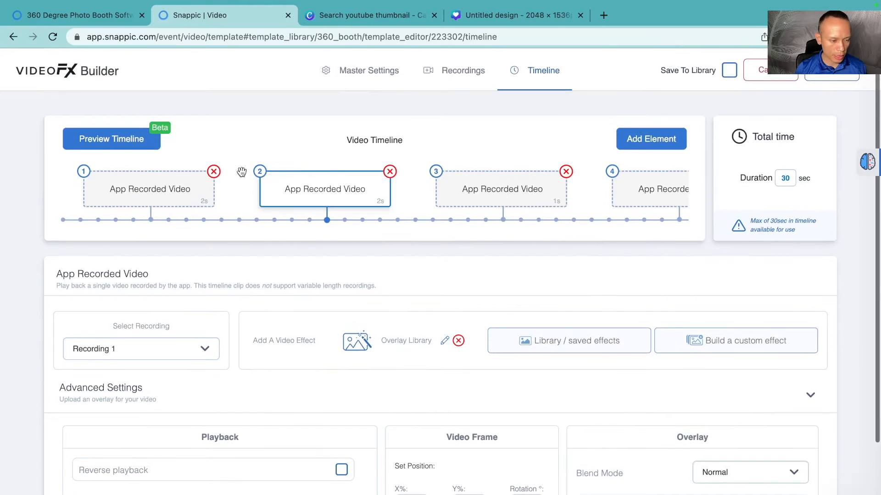
Step: Regenerate the timeline preview with a 360 recording, dismiss the help chat, and close the preview
{"action": "left_click", "coordinate": [147, 146]}
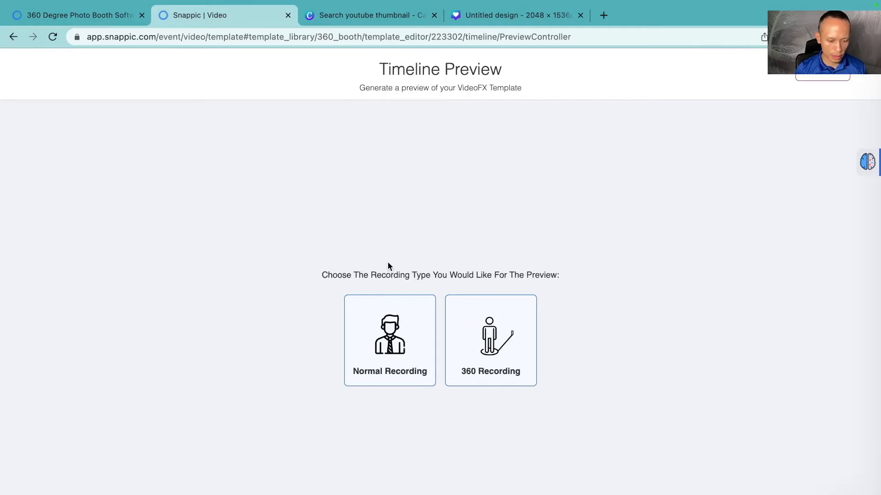
{"action": "left_click", "coordinate": [491, 342]}
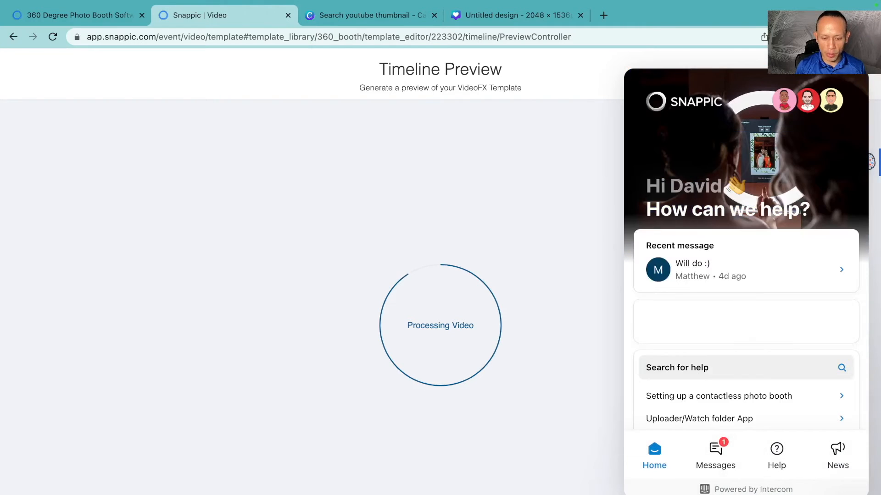
{"action": "left_click", "coordinate": [843, 493]}
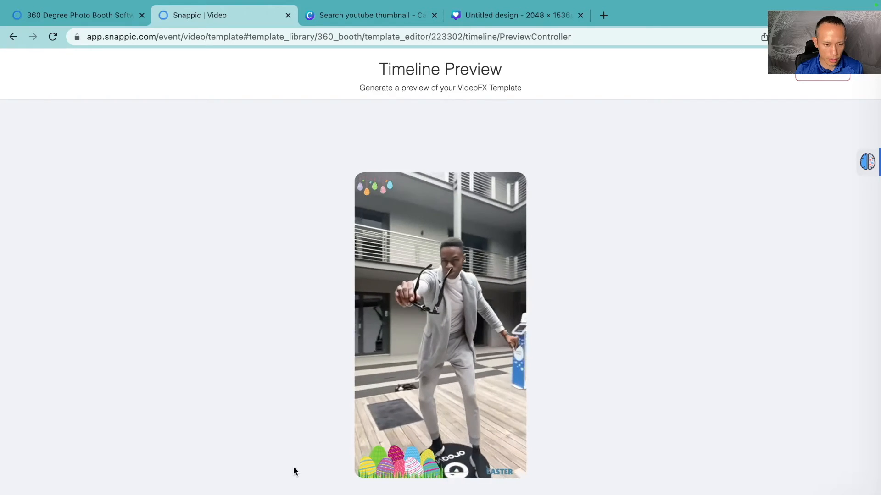
{"action": "left_click", "coordinate": [820, 80]}
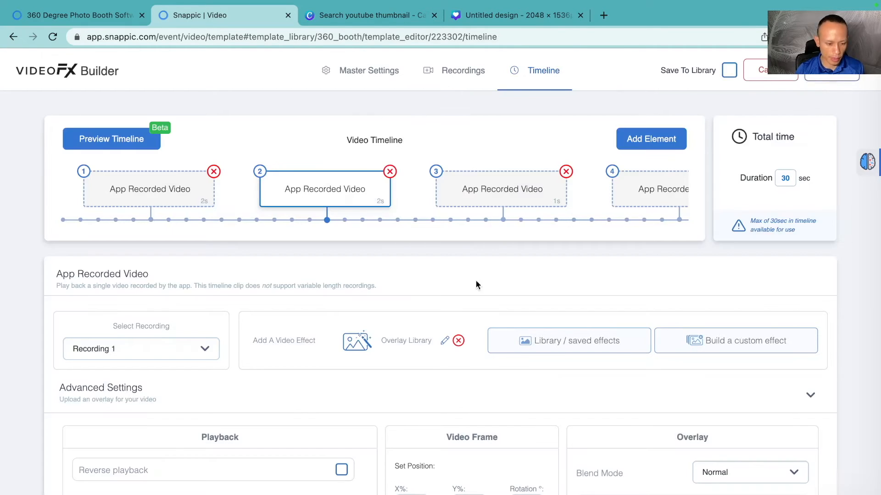
Step: Open the second clip's Flash Shutter overlay and set its playback range to 1.0 s through 3.0 s
{"action": "left_click", "coordinate": [401, 342]}
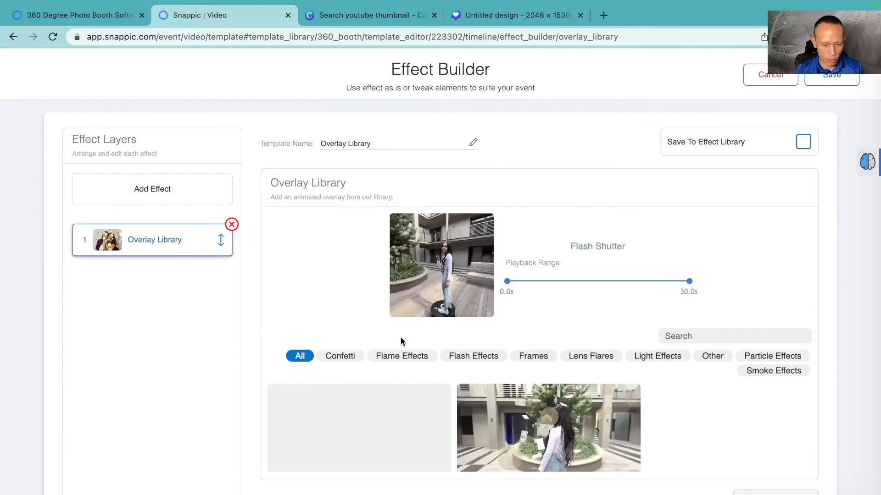
{"action": "left_click_drag", "start_coordinate": [507, 285], "coordinate": [514, 286]}
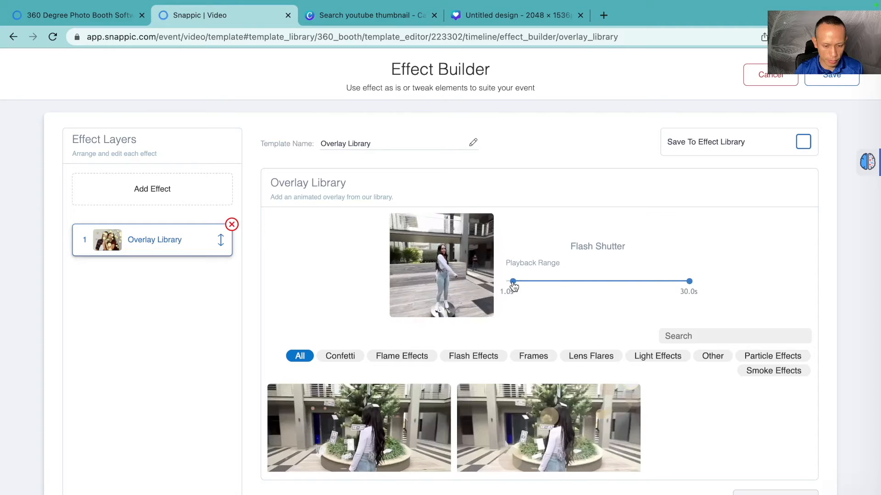
{"action": "left_click_drag", "start_coordinate": [688, 283], "coordinate": [524, 283]}
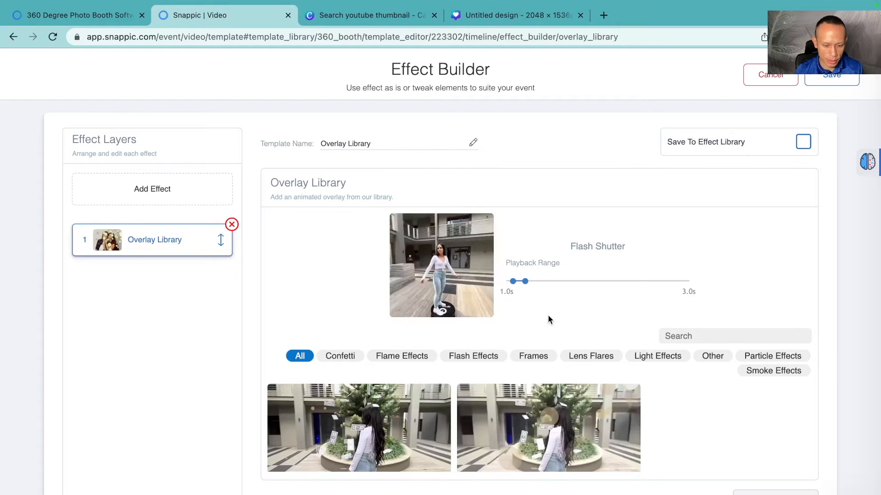
Step: Replace the overlay with Bottom Flames from the Flame Effects category and save the effect
{"action": "scroll", "coordinate": [548, 314], "scroll_direction": "down", "scroll_amount": 2}
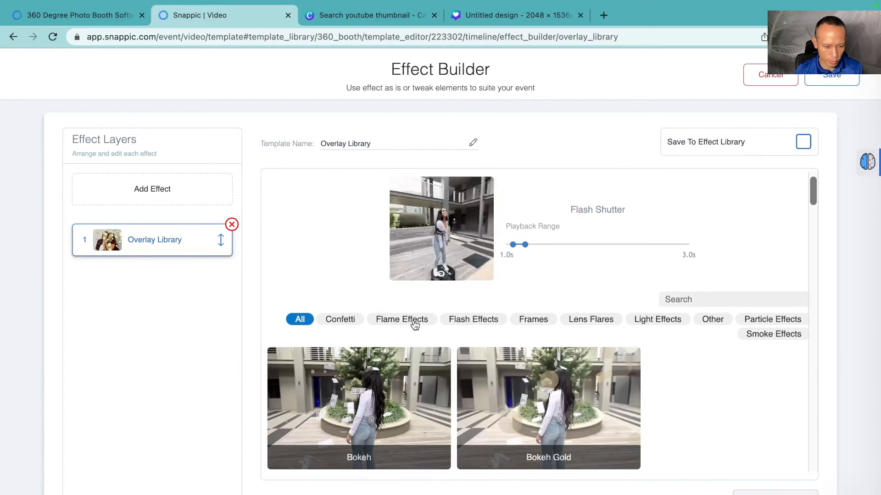
{"action": "left_click", "coordinate": [415, 322]}
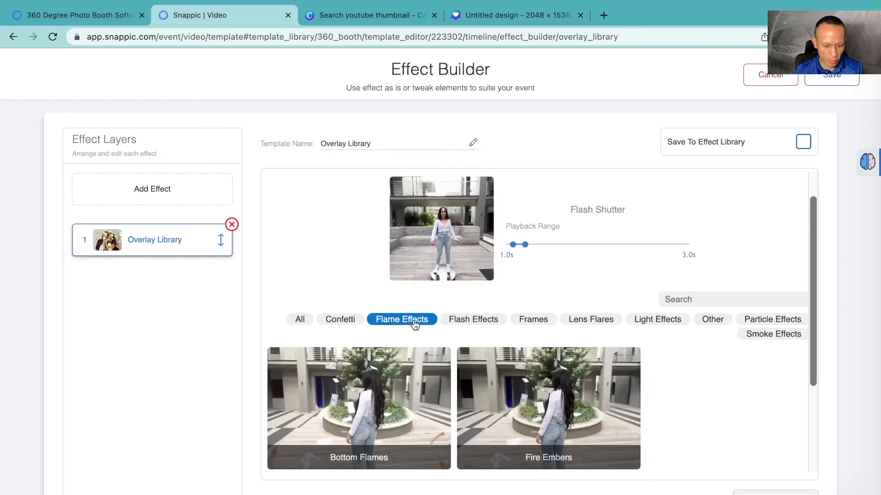
{"action": "left_click", "coordinate": [414, 406]}
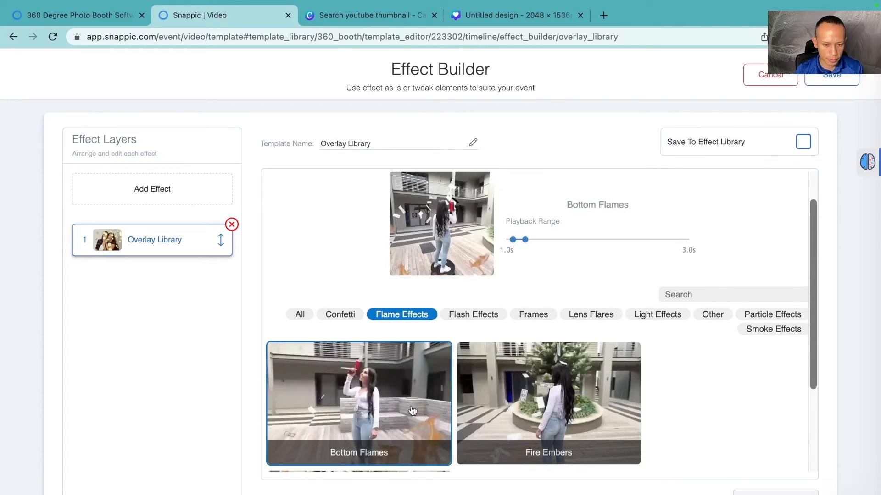
{"action": "left_click", "coordinate": [831, 80]}
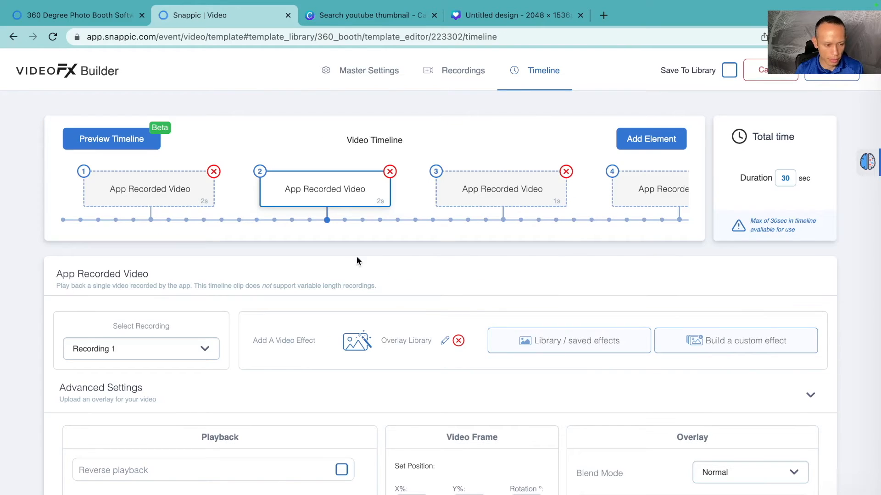
Step: Generate a timeline preview with a 360 recording, play and pause it, then close the preview
{"action": "mouse_move", "coordinate": [160, 141]}
{"action": "left_click", "coordinate": [143, 146]}
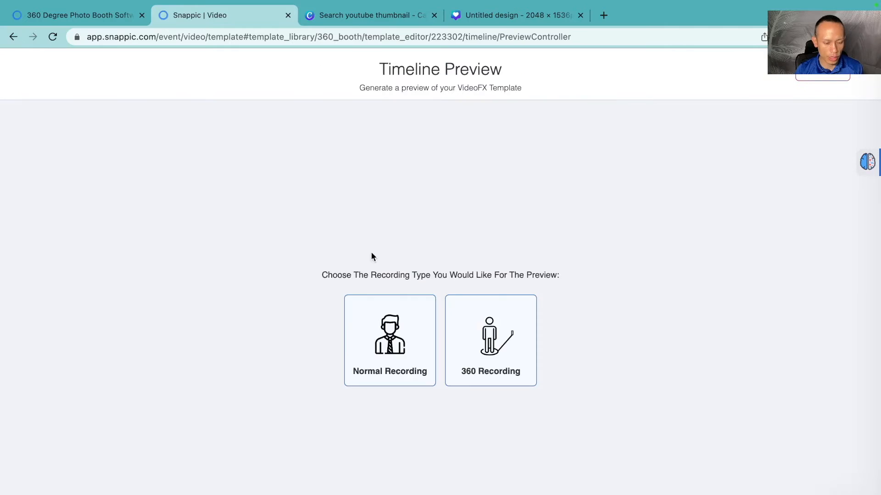
{"action": "left_click", "coordinate": [505, 343]}
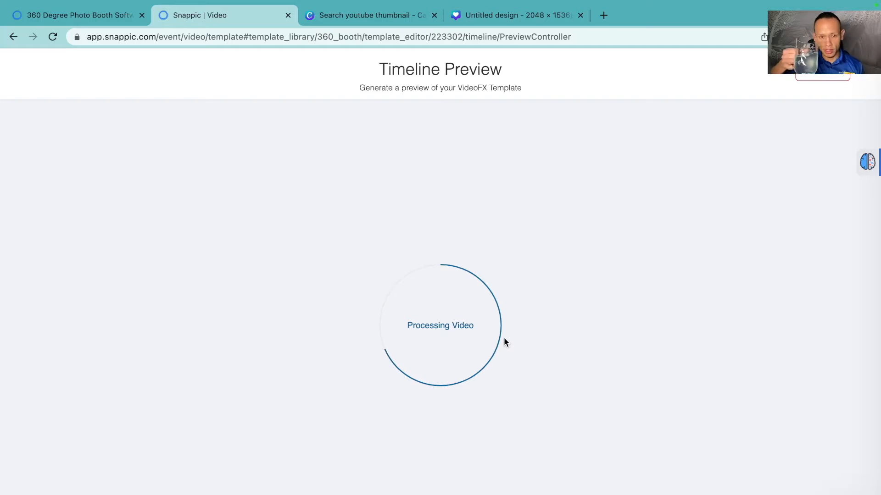
{"action": "left_click", "coordinate": [434, 15]}
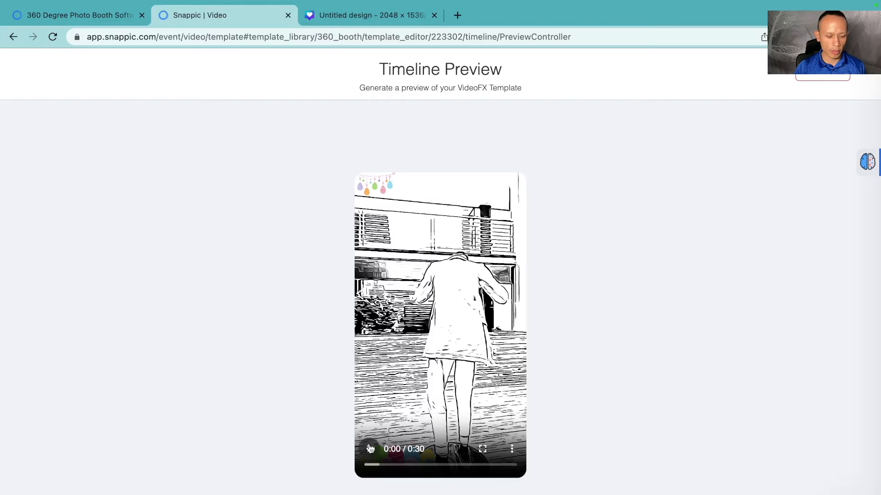
{"action": "left_click", "coordinate": [370, 451]}
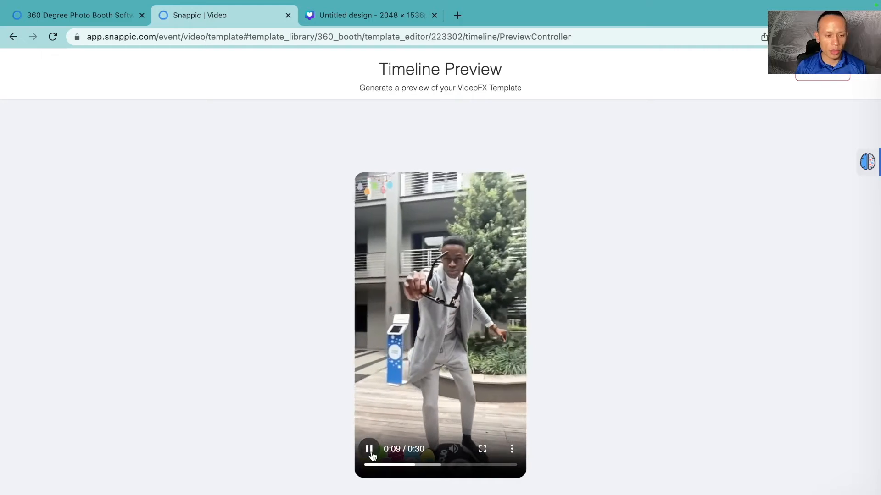
{"action": "left_click", "coordinate": [370, 450]}
{"action": "left_click", "coordinate": [804, 80]}
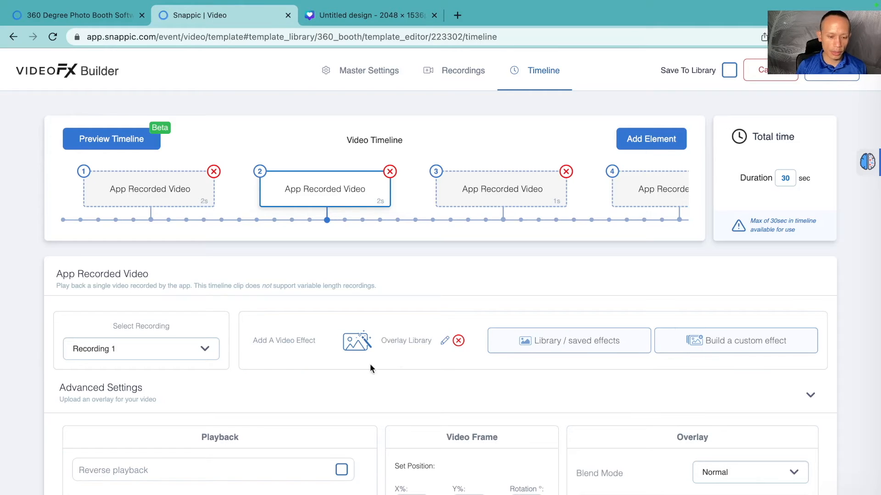
Step: Remove the second clip's overlay effect and build a new custom effect with an Overlay Library layer
{"action": "left_click", "coordinate": [459, 341]}
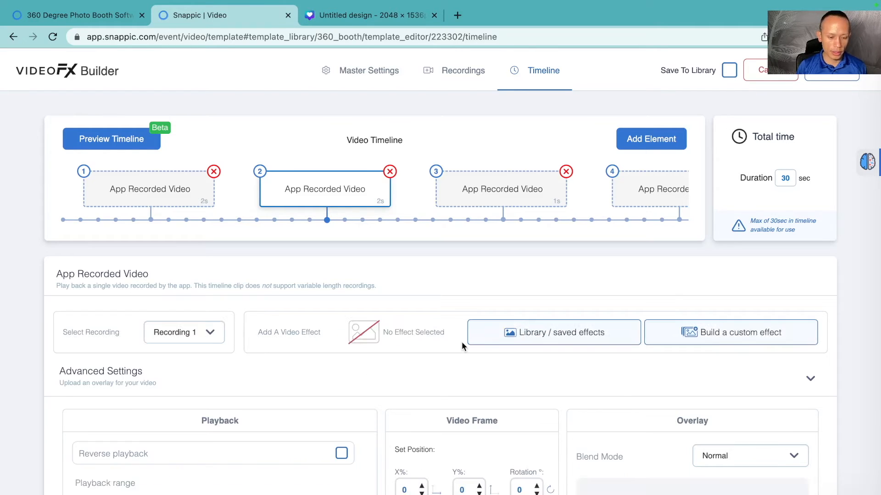
{"action": "left_click", "coordinate": [735, 340]}
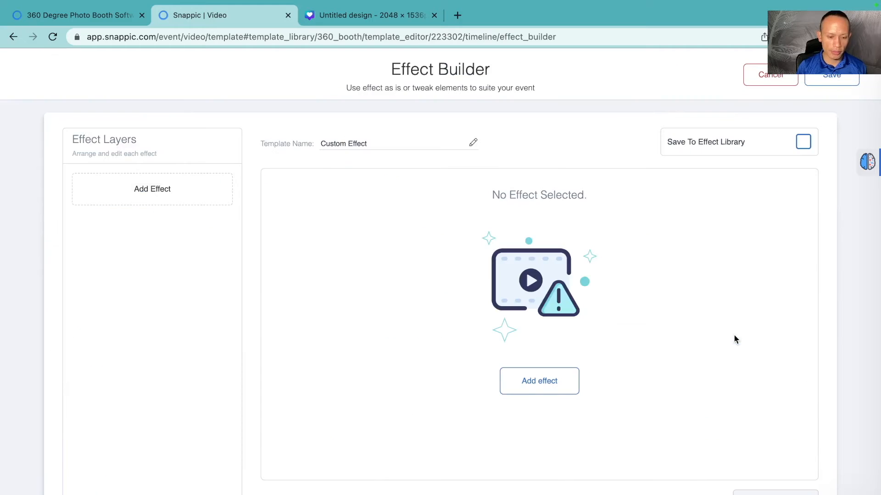
{"action": "left_click", "coordinate": [535, 383]}
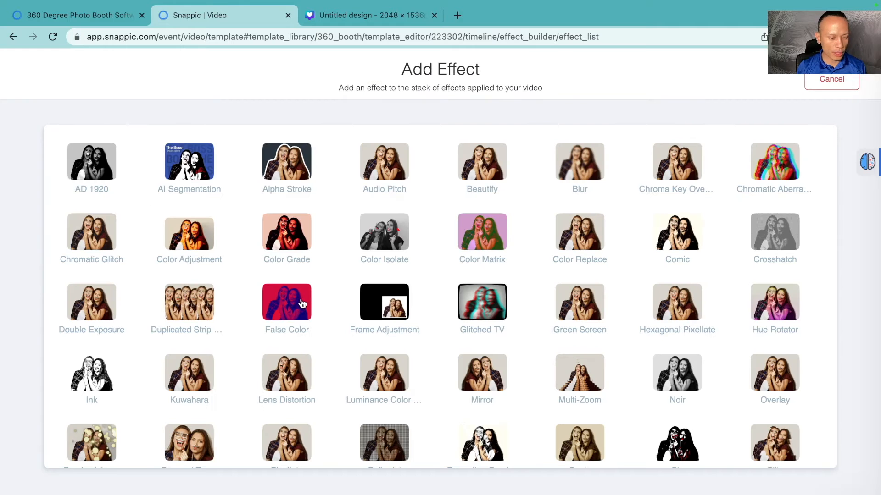
{"action": "scroll", "coordinate": [302, 302], "scroll_direction": "down", "scroll_amount": 3}
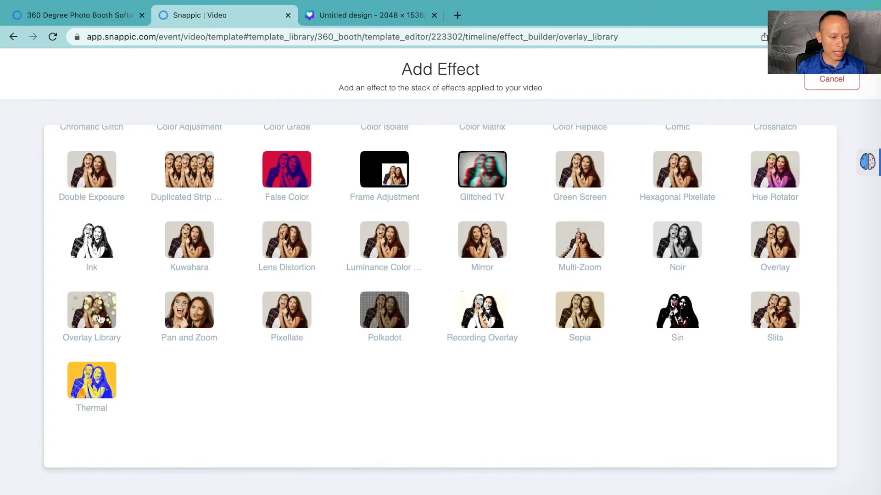
{"action": "scroll", "coordinate": [423, 328], "scroll_direction": "down", "scroll_amount": 2}
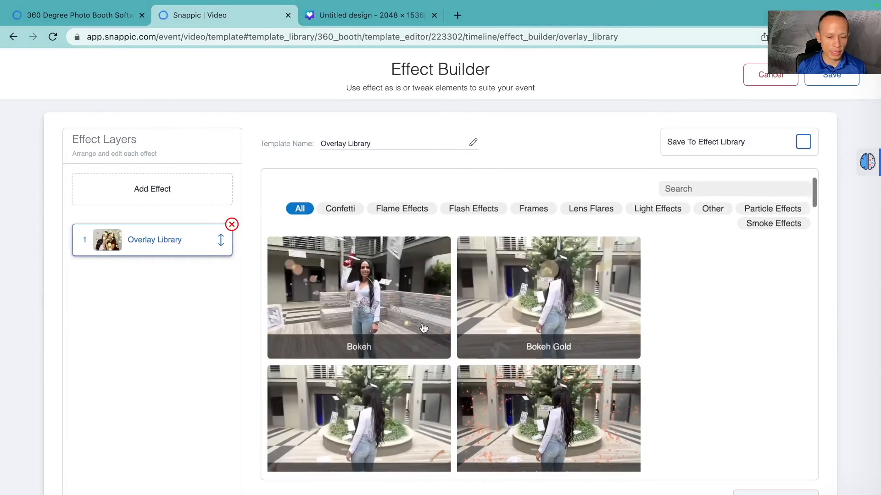
Step: Browse the overlay library's animated overlays, including the Lens Flares and Frames categories
{"action": "scroll", "coordinate": [423, 328], "scroll_direction": "down", "scroll_amount": 1}
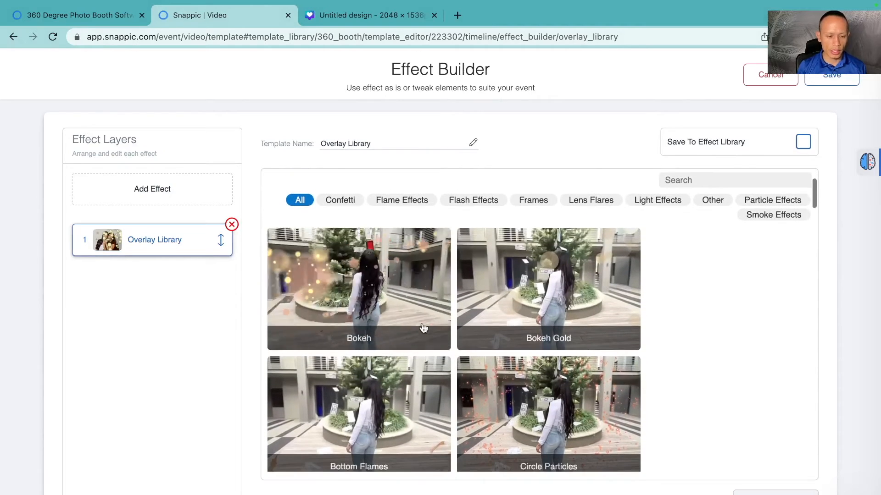
{"action": "scroll", "coordinate": [423, 328], "scroll_direction": "down", "scroll_amount": 6}
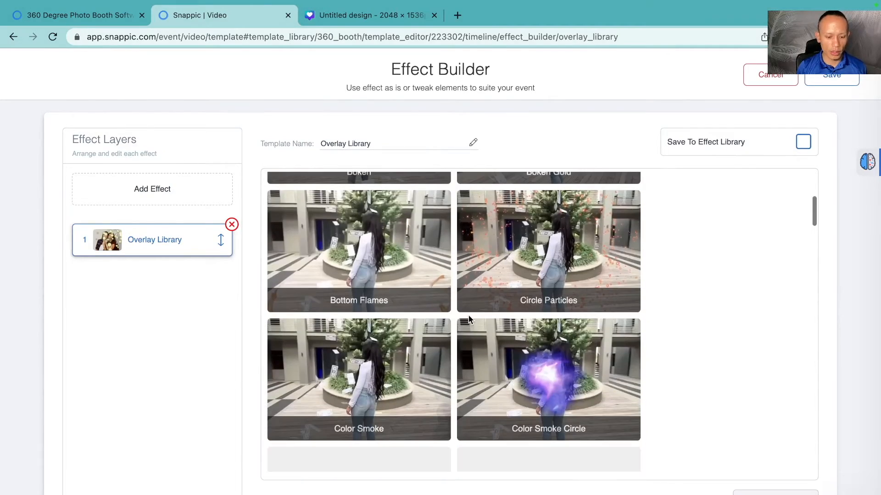
{"action": "scroll", "coordinate": [429, 370], "scroll_direction": "down", "scroll_amount": 6}
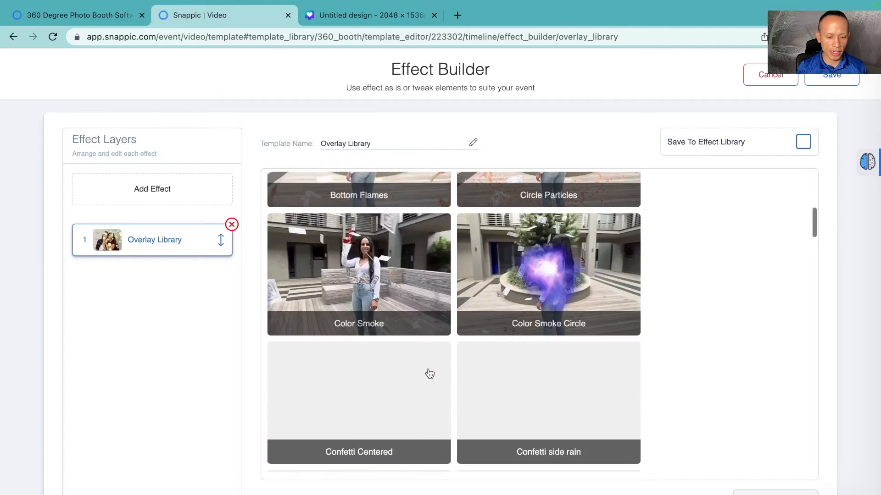
{"action": "scroll", "coordinate": [429, 373], "scroll_direction": "down", "scroll_amount": 1}
{"action": "scroll", "coordinate": [429, 374], "scroll_direction": "down", "scroll_amount": 6}
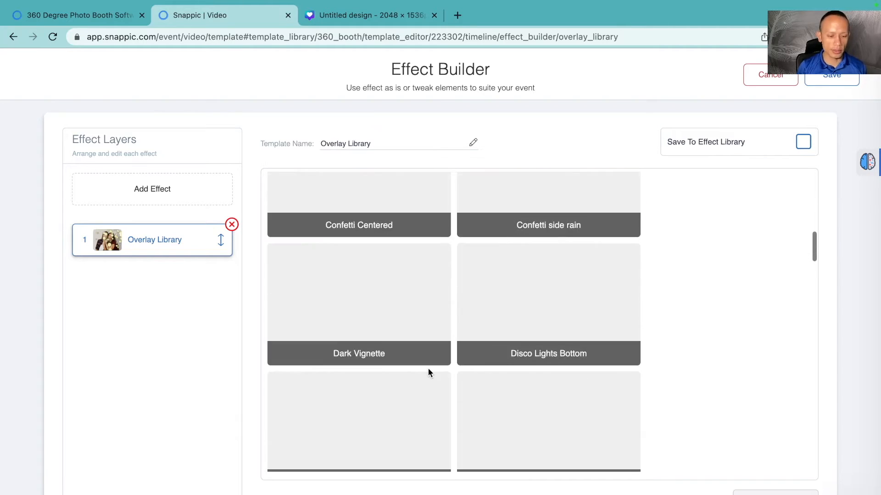
{"action": "scroll", "coordinate": [429, 372], "scroll_direction": "down", "scroll_amount": 5}
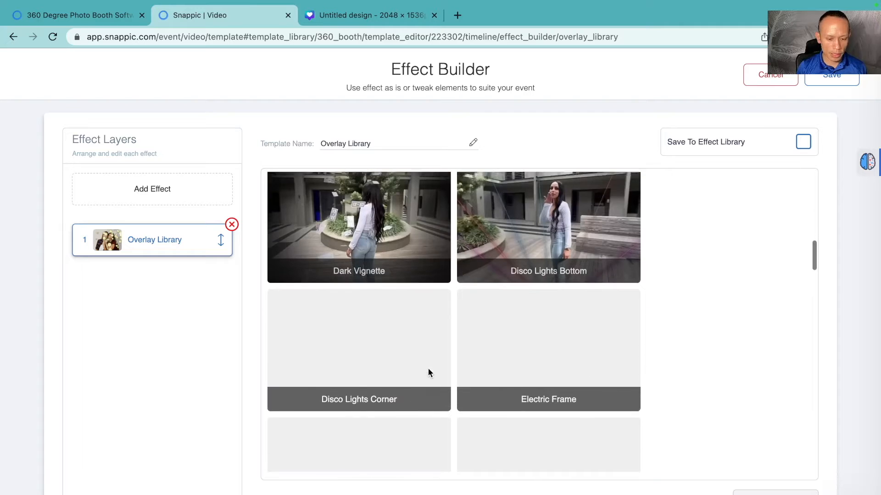
{"action": "scroll", "coordinate": [429, 374], "scroll_direction": "down", "scroll_amount": 5}
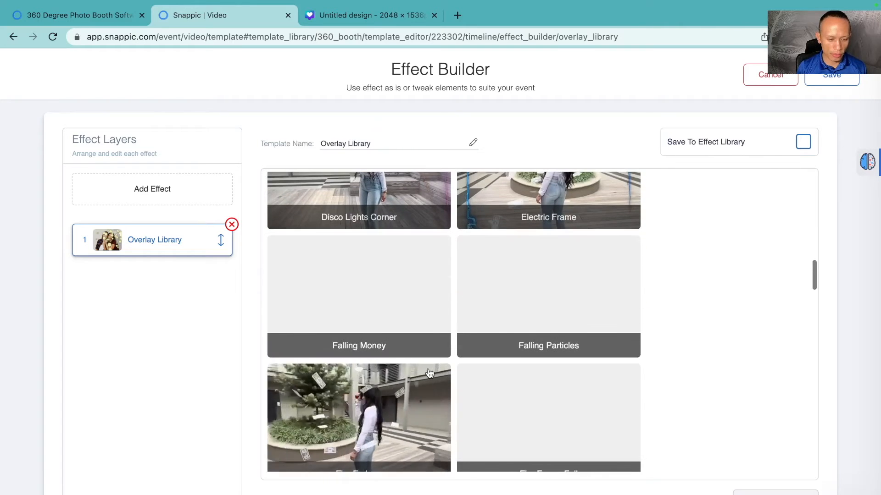
{"action": "scroll", "coordinate": [429, 374], "scroll_direction": "down", "scroll_amount": 1}
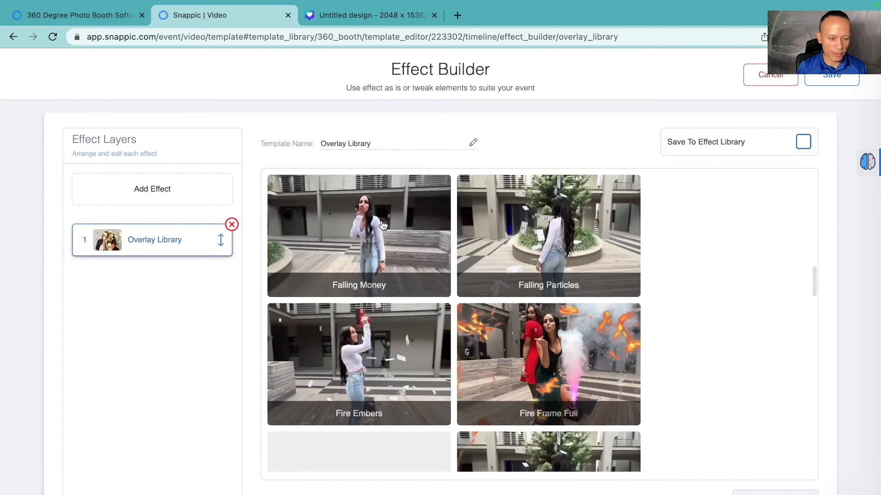
{"action": "scroll", "coordinate": [390, 321], "scroll_direction": "up", "scroll_amount": 1}
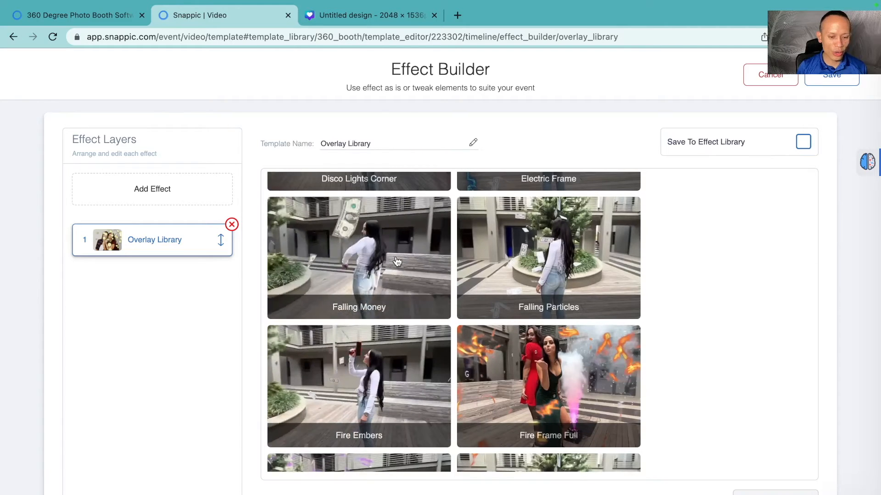
{"action": "scroll", "coordinate": [397, 261], "scroll_direction": "down", "scroll_amount": 4}
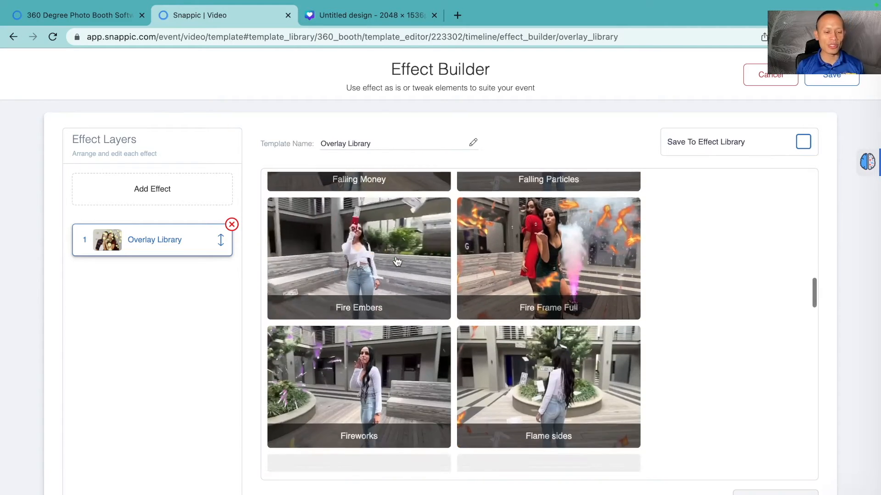
{"action": "scroll", "coordinate": [400, 308], "scroll_direction": "down", "scroll_amount": 3}
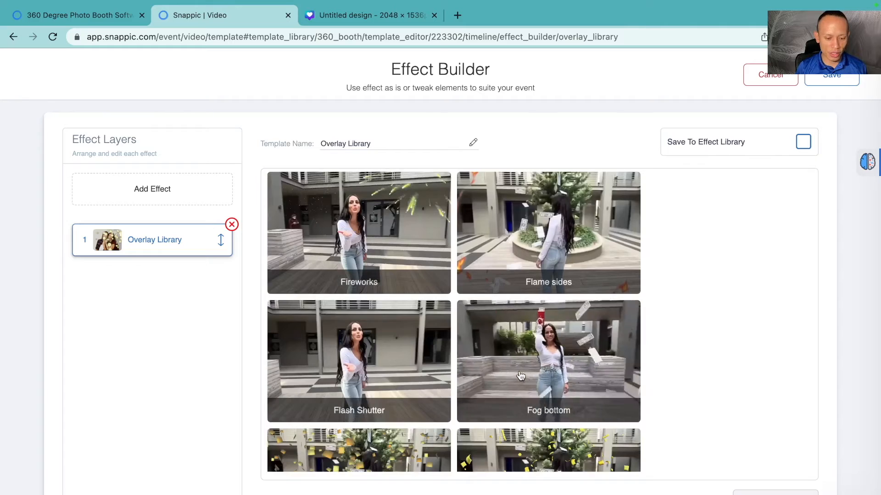
{"action": "scroll", "coordinate": [520, 376], "scroll_direction": "down", "scroll_amount": 3}
{"action": "scroll", "coordinate": [520, 376], "scroll_direction": "down", "scroll_amount": 4}
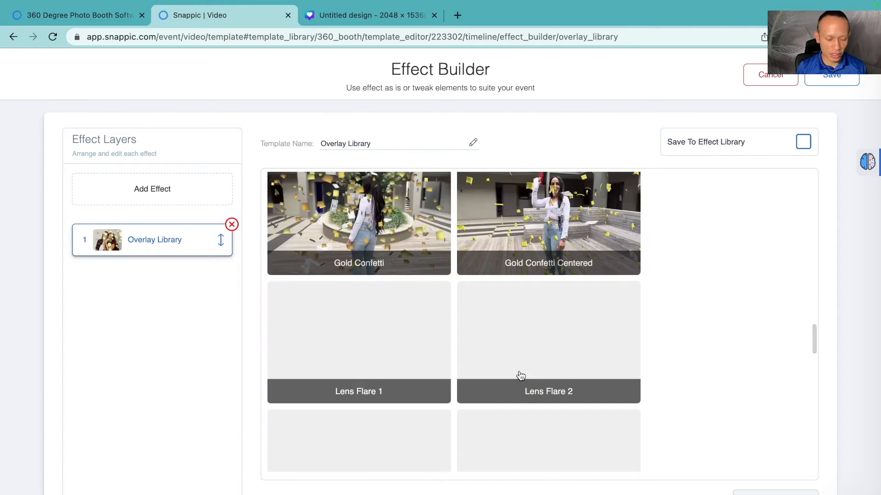
{"action": "scroll", "coordinate": [520, 376], "scroll_direction": "up", "scroll_amount": 15}
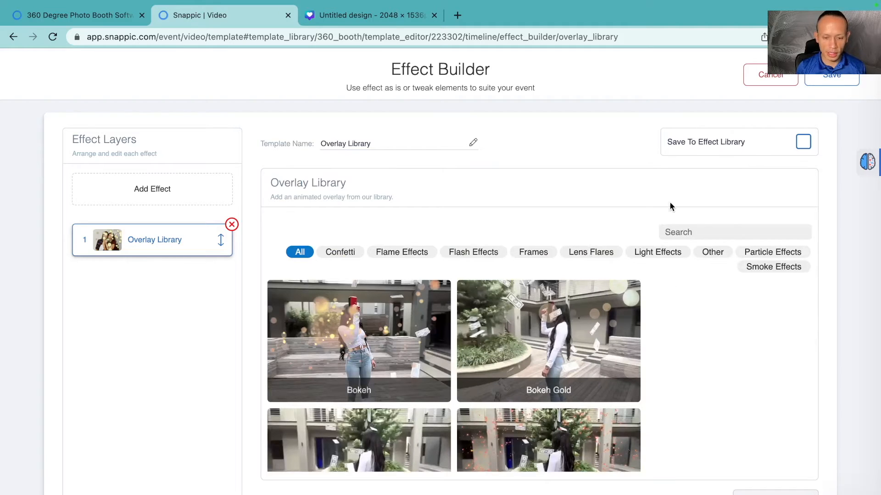
{"action": "left_click", "coordinate": [590, 255]}
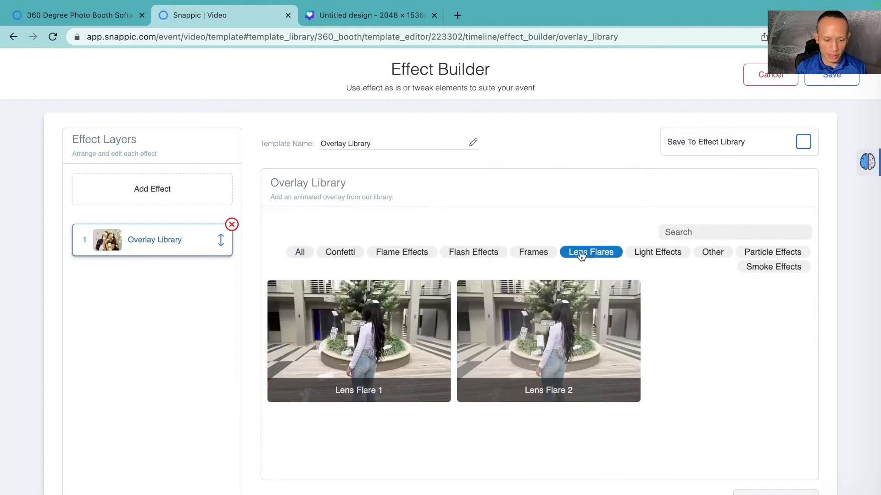
{"action": "left_click", "coordinate": [530, 256]}
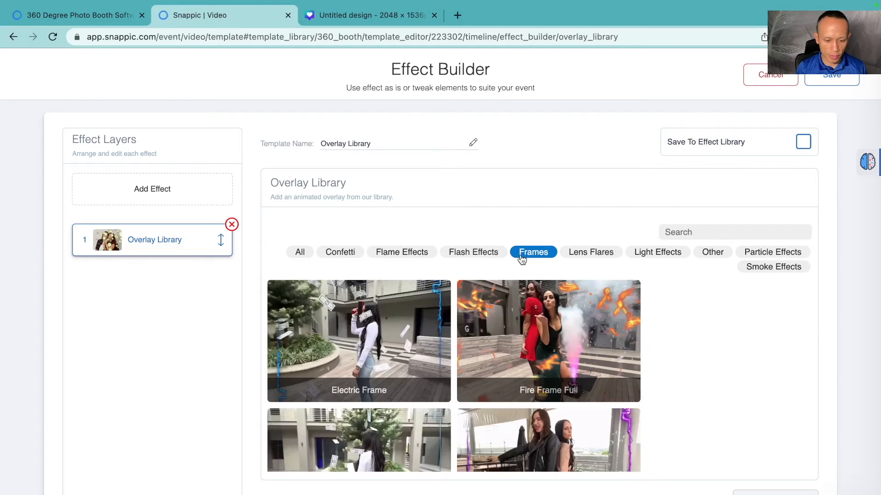
Step: Choose the Fire Frame Full overlay from the Frames category and save the custom effect
{"action": "left_click", "coordinate": [528, 339]}
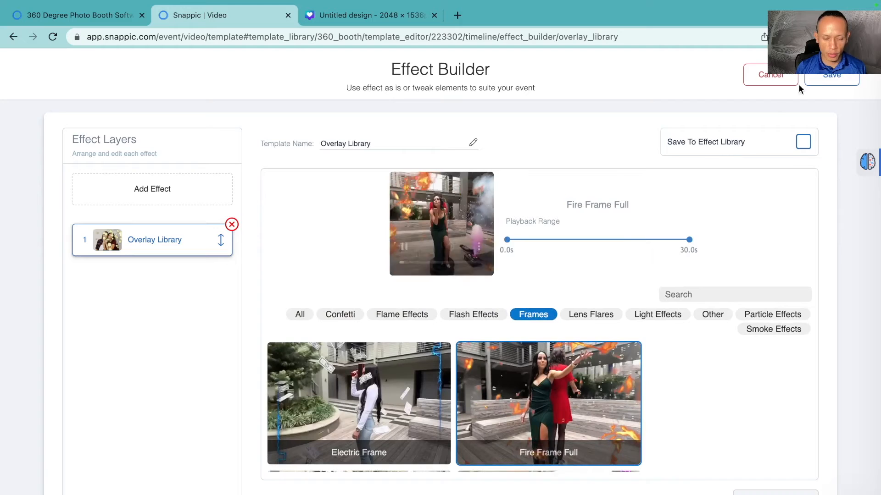
{"action": "left_click", "coordinate": [826, 81]}
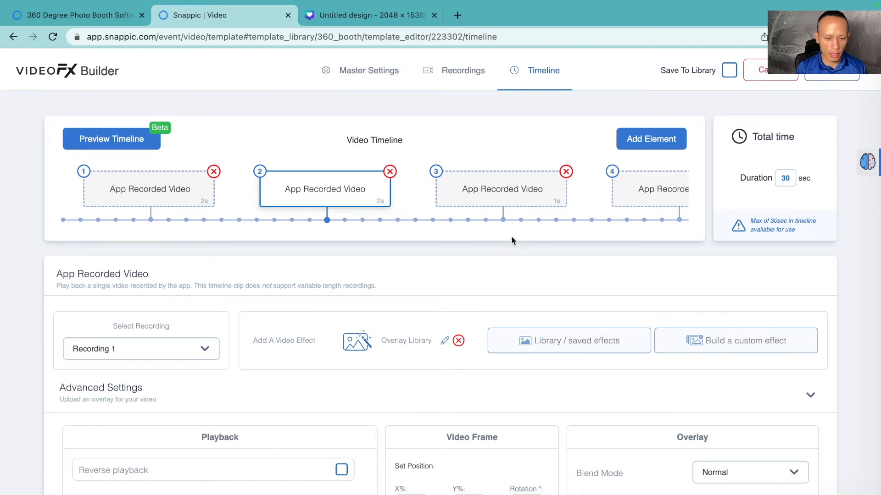
Step: Select the third clip and review its effect and playback settings while scrolling along the timeline
{"action": "left_click", "coordinate": [499, 193]}
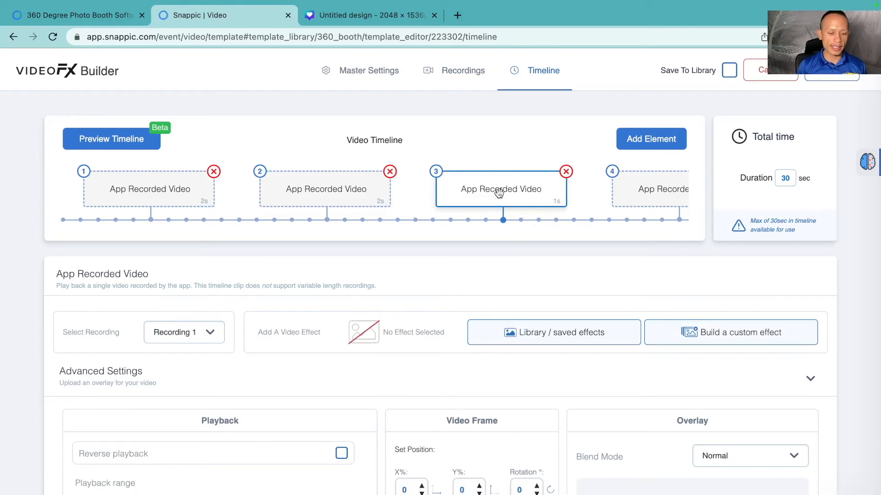
{"action": "scroll", "coordinate": [499, 193], "scroll_direction": "down", "scroll_amount": 1}
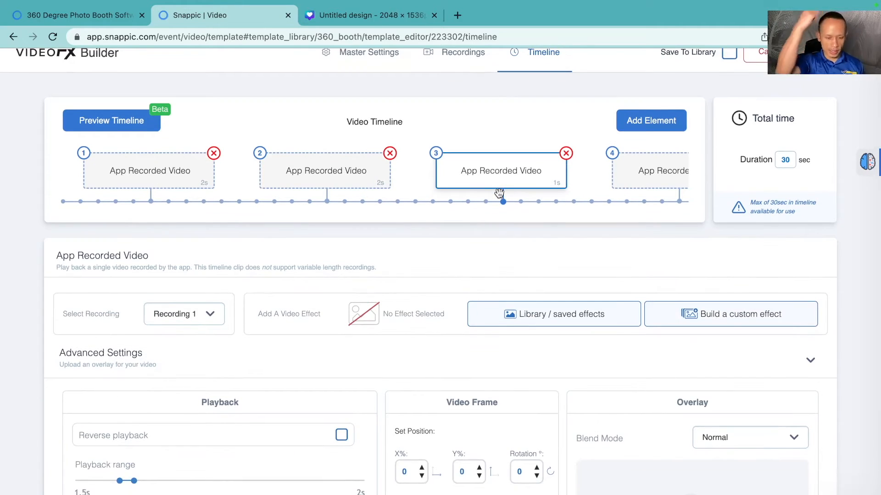
{"action": "scroll", "coordinate": [499, 193], "scroll_direction": "down", "scroll_amount": 1}
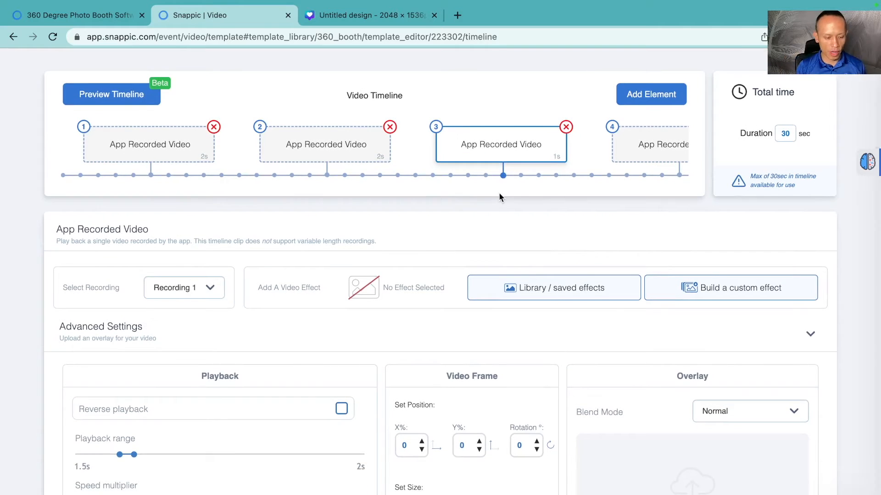
{"action": "scroll", "coordinate": [500, 193], "scroll_direction": "down", "scroll_amount": 3}
{"action": "scroll", "coordinate": [499, 196], "scroll_direction": "up", "scroll_amount": 2}
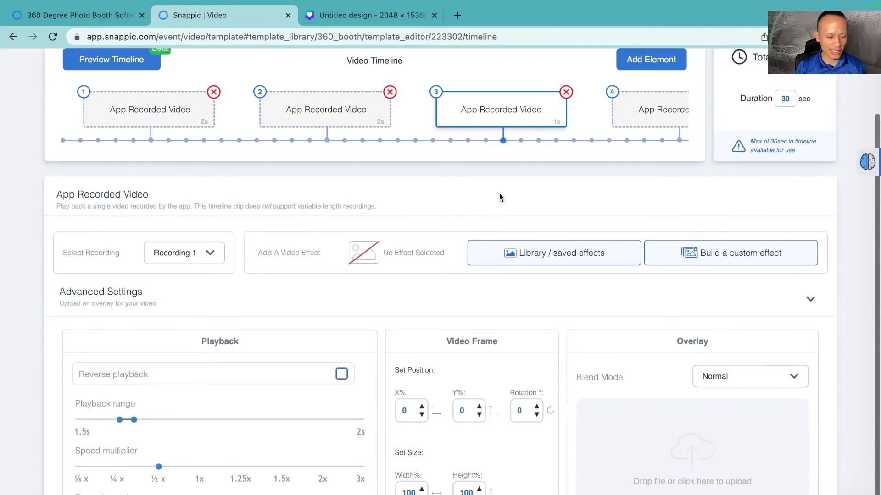
{"action": "scroll", "coordinate": [499, 195], "scroll_direction": "up", "scroll_amount": 1}
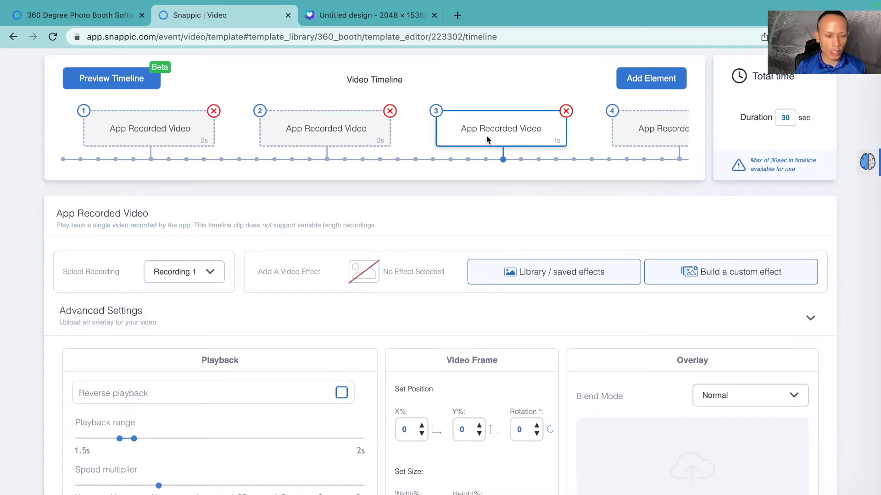
{"action": "scroll", "coordinate": [487, 139], "scroll_direction": "right", "scroll_amount": 2}
{"action": "scroll", "coordinate": [487, 140], "scroll_direction": "right", "scroll_amount": 1}
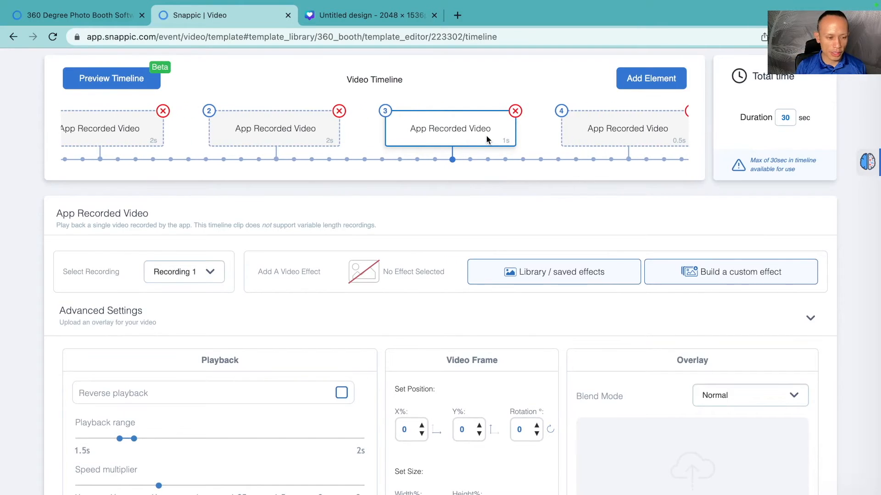
{"action": "scroll", "coordinate": [448, 136], "scroll_direction": "right", "scroll_amount": 10}
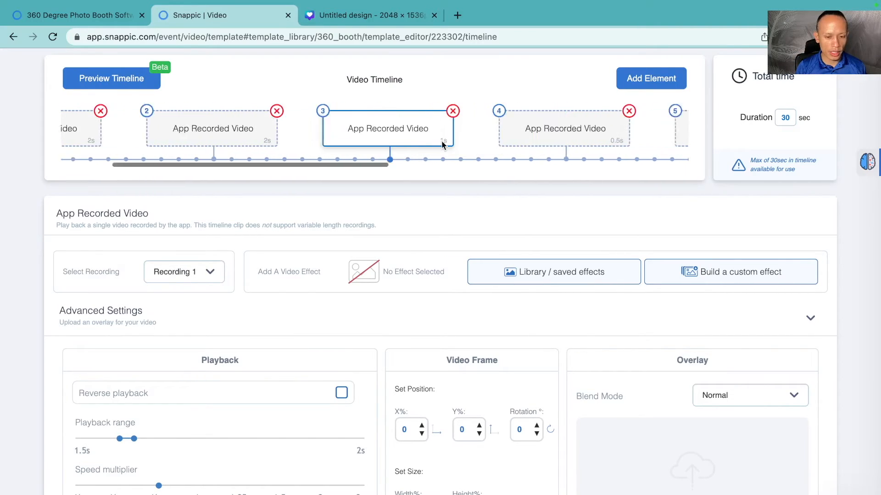
{"action": "scroll", "coordinate": [452, 138], "scroll_direction": "right", "scroll_amount": 6}
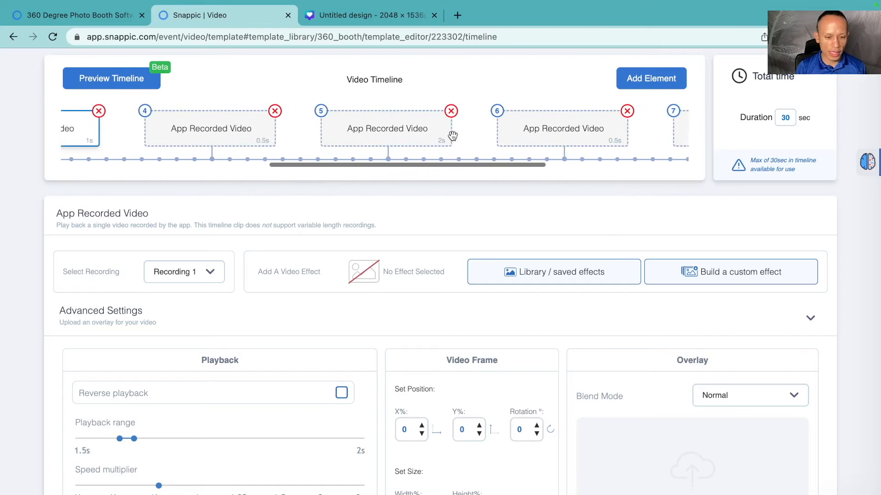
{"action": "scroll", "coordinate": [452, 139], "scroll_direction": "left", "scroll_amount": 16}
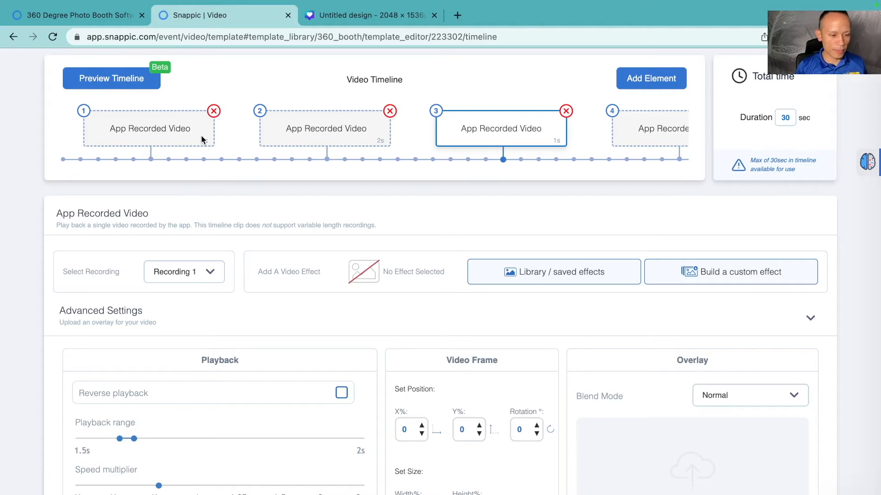
Step: Step through clips two to seven to review each clip's effect, playback range and speed settings
{"action": "left_click", "coordinate": [313, 134]}
{"action": "scroll", "coordinate": [358, 138], "scroll_direction": "right", "scroll_amount": 2}
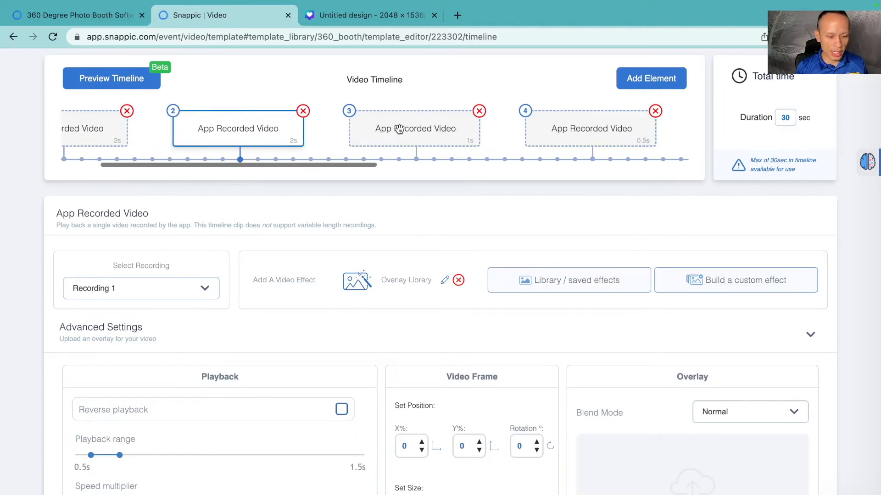
{"action": "left_click", "coordinate": [399, 129]}
{"action": "scroll", "coordinate": [399, 129], "scroll_direction": "right", "scroll_amount": 2}
{"action": "left_click", "coordinate": [469, 133]}
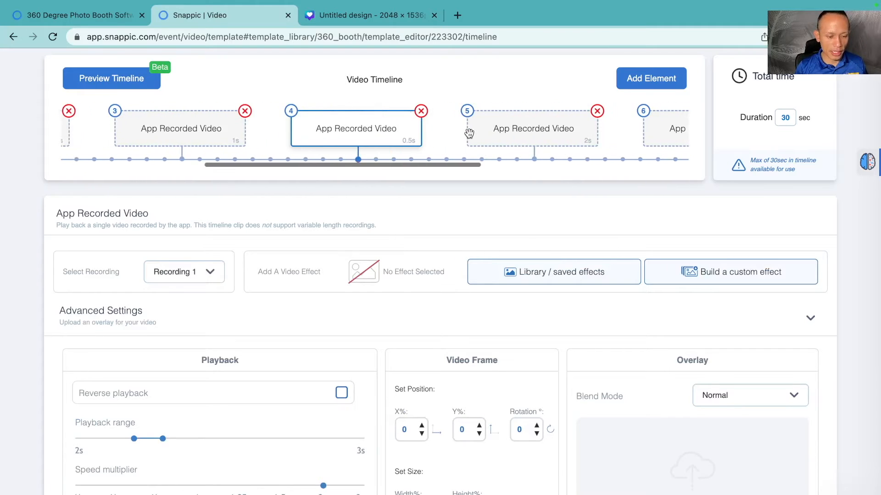
{"action": "left_click", "coordinate": [493, 137]}
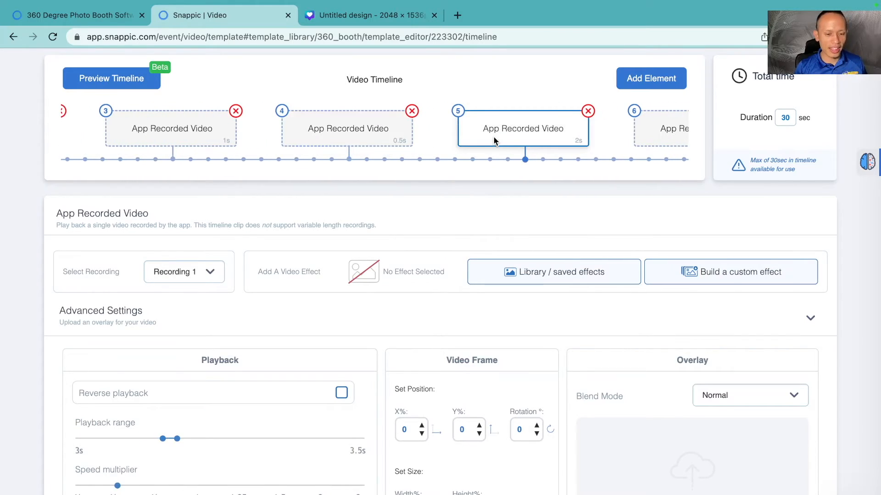
{"action": "left_click", "coordinate": [525, 134]}
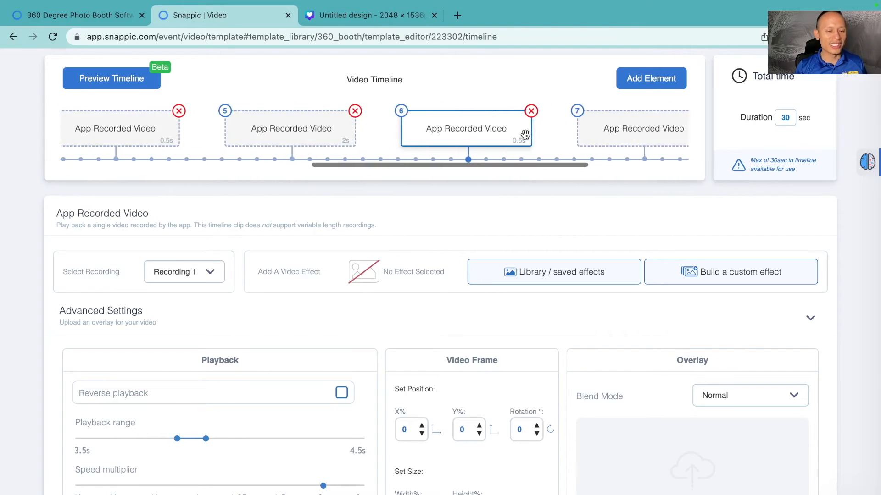
{"action": "left_click", "coordinate": [525, 134]}
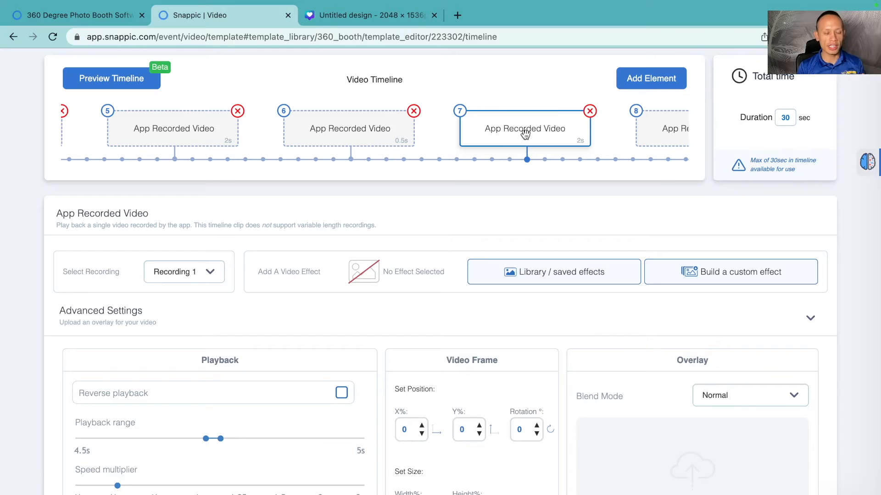
Step: Review the sixth clip and the final eighth clip's playback settings, including reverse playback and speed
{"action": "scroll", "coordinate": [514, 138], "scroll_direction": "right", "scroll_amount": 5}
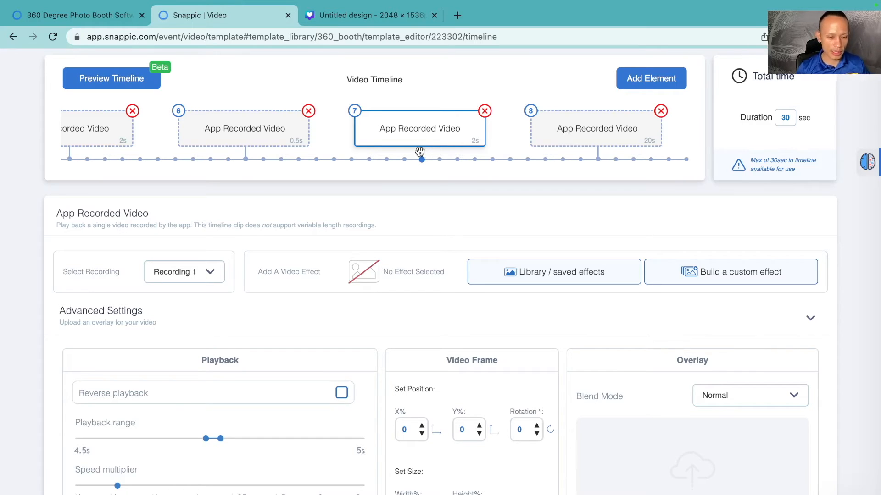
{"action": "left_click", "coordinate": [271, 141]}
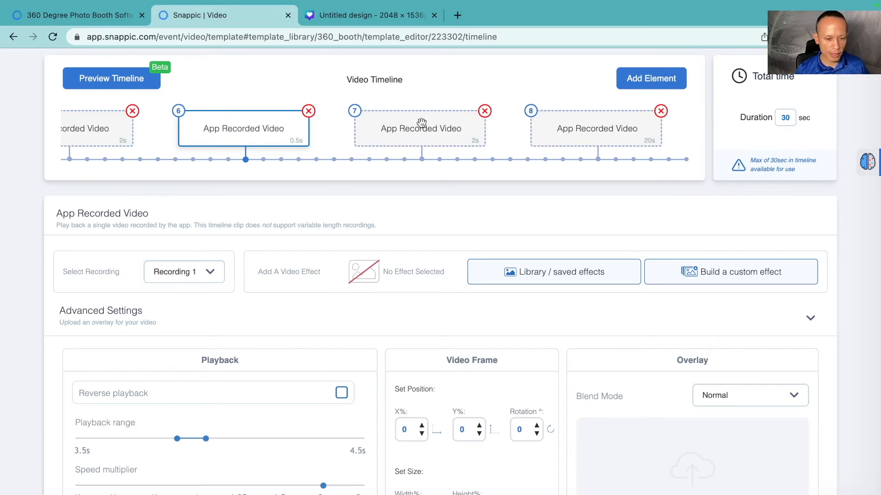
{"action": "left_click", "coordinate": [600, 131]}
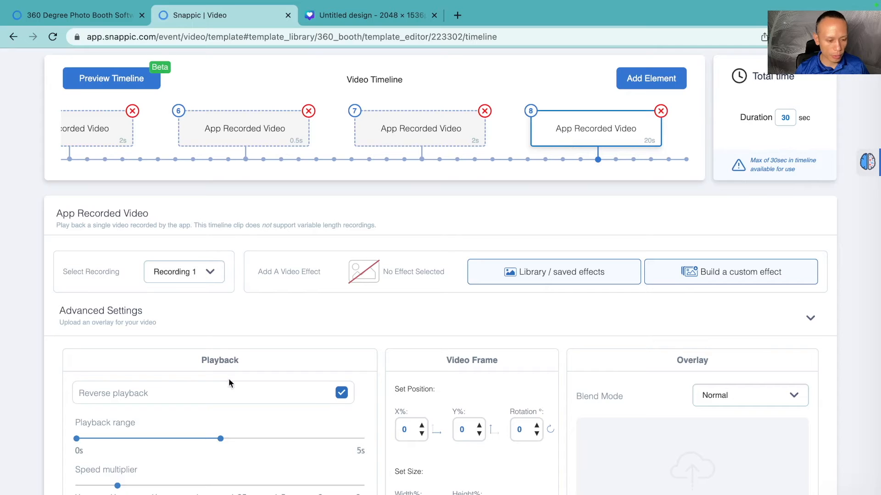
{"action": "scroll", "coordinate": [368, 331], "scroll_direction": "down", "scroll_amount": 2}
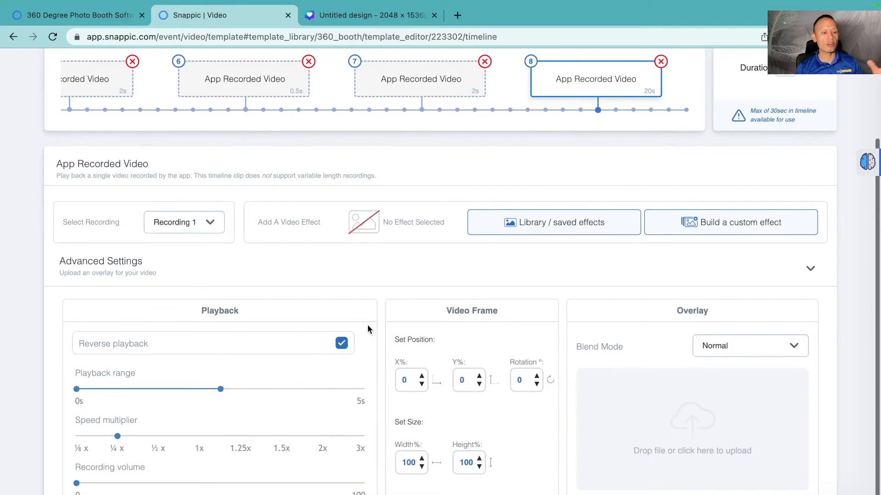
{"action": "scroll", "coordinate": [395, 344], "scroll_direction": "up", "scroll_amount": 1}
{"action": "scroll", "coordinate": [395, 344], "scroll_direction": "down", "scroll_amount": 1}
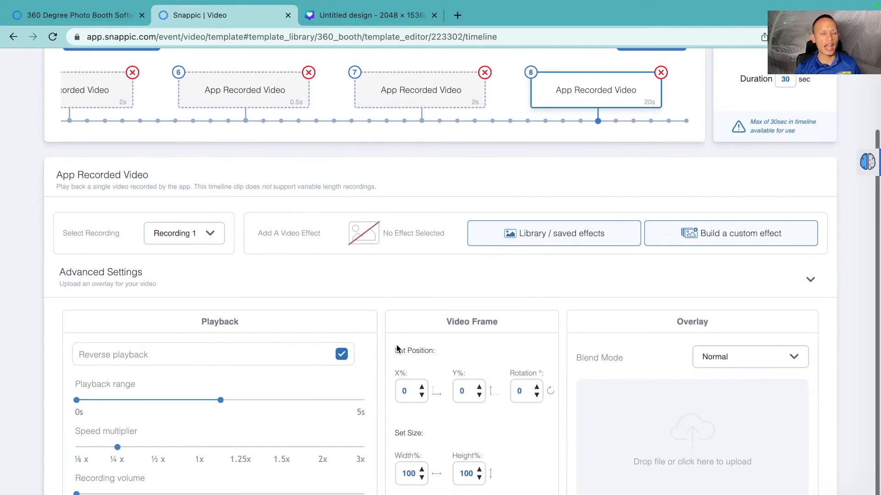
{"action": "scroll", "coordinate": [396, 348], "scroll_direction": "up", "scroll_amount": 1}
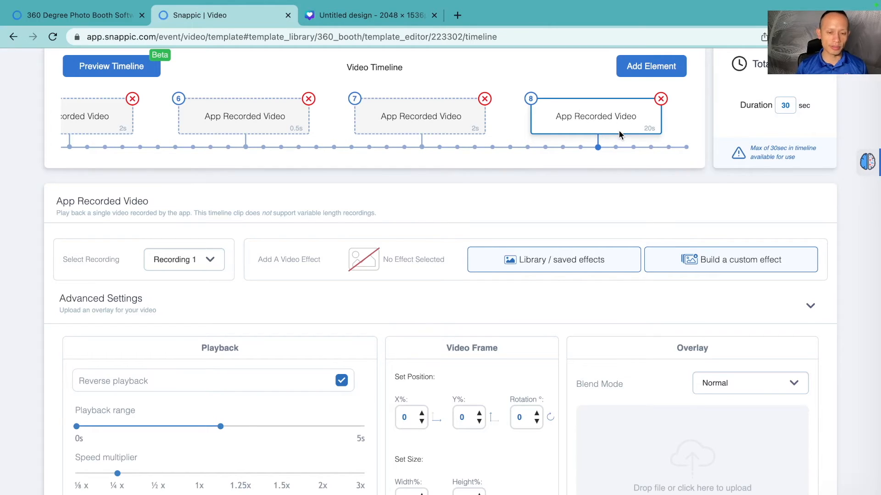
{"action": "scroll", "coordinate": [304, 357], "scroll_direction": "down", "scroll_amount": 1}
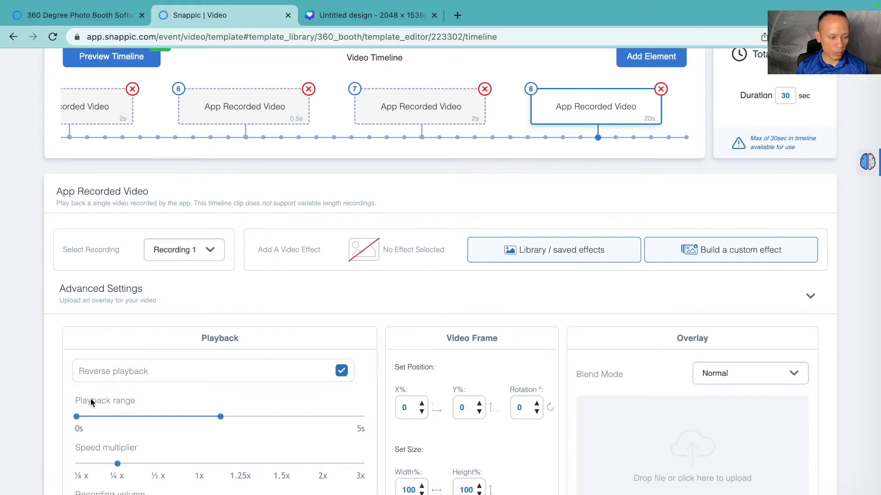
{"action": "scroll", "coordinate": [276, 337], "scroll_direction": "down", "scroll_amount": 1}
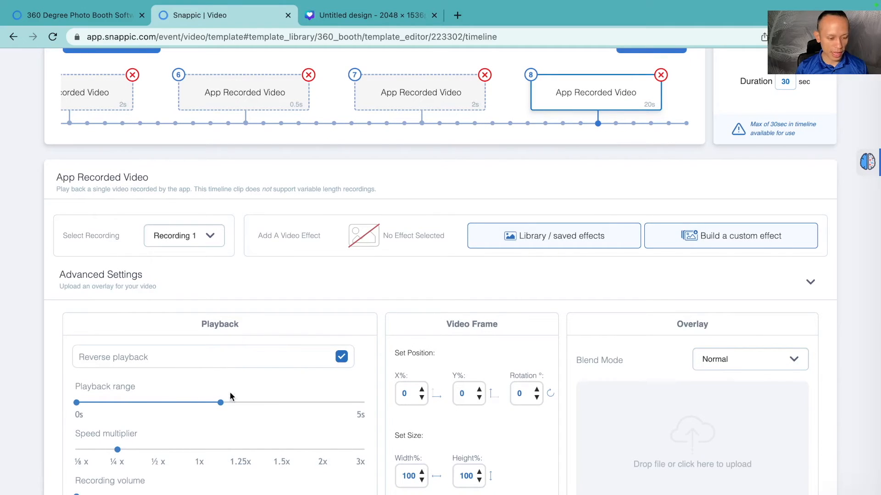
{"action": "scroll", "coordinate": [285, 415], "scroll_direction": "up", "scroll_amount": 3}
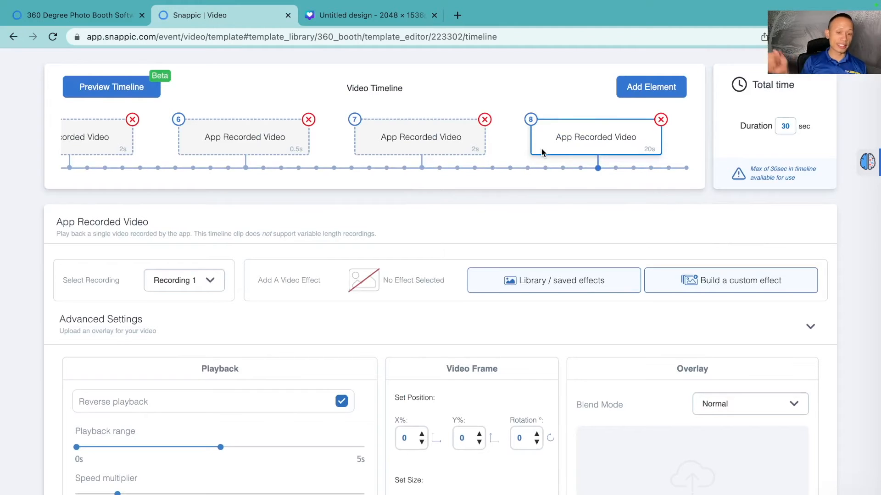
{"action": "scroll", "coordinate": [235, 208], "scroll_direction": "down", "scroll_amount": 1}
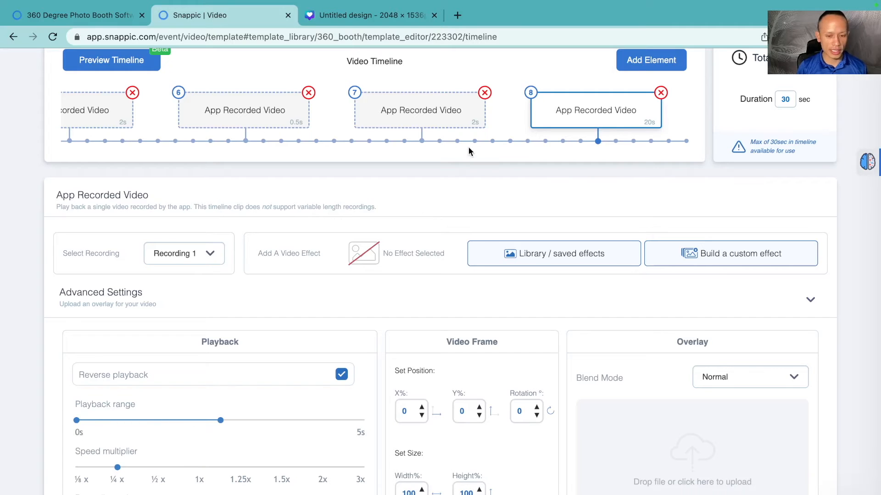
Step: Step through all timeline clips again from the first to the eighth to compare their settings
{"action": "scroll", "coordinate": [505, 114], "scroll_direction": "left", "scroll_amount": 10}
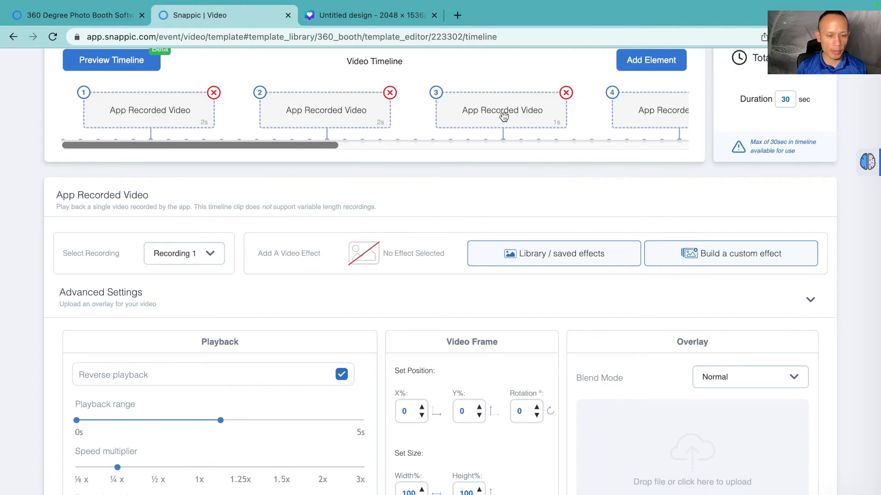
{"action": "left_click", "coordinate": [138, 117]}
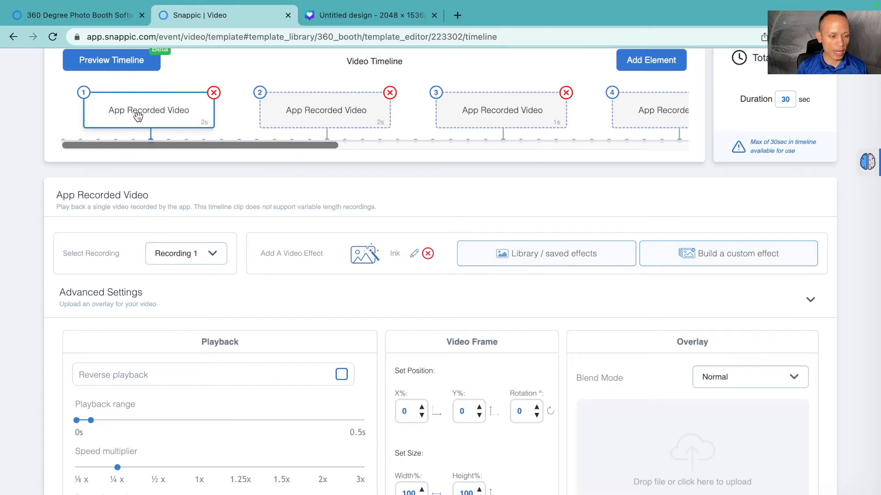
{"action": "left_click", "coordinate": [292, 114]}
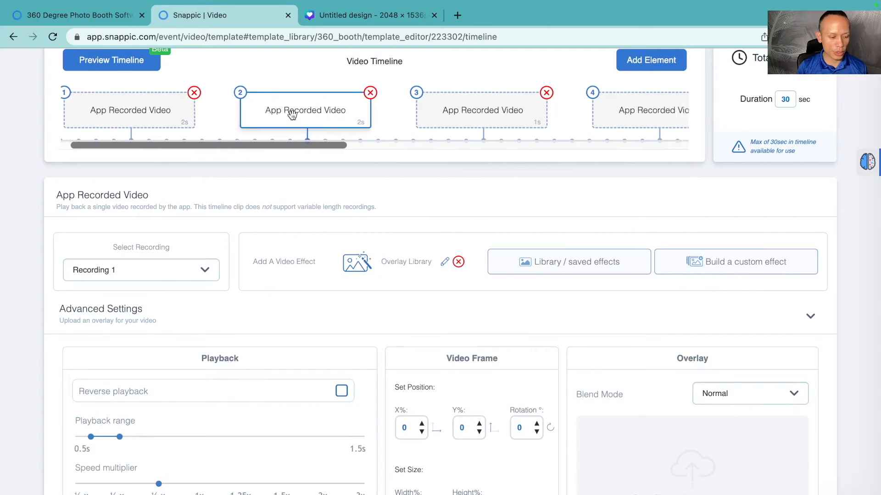
{"action": "left_click", "coordinate": [381, 114]}
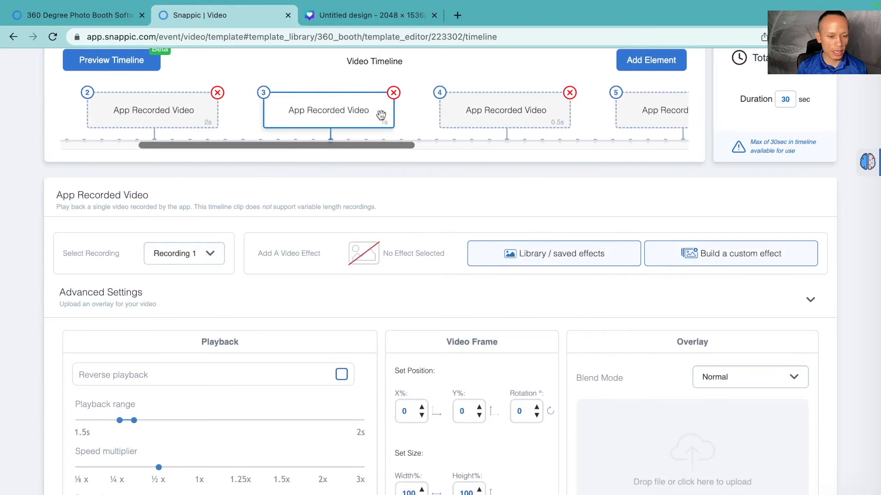
{"action": "left_click", "coordinate": [448, 114]}
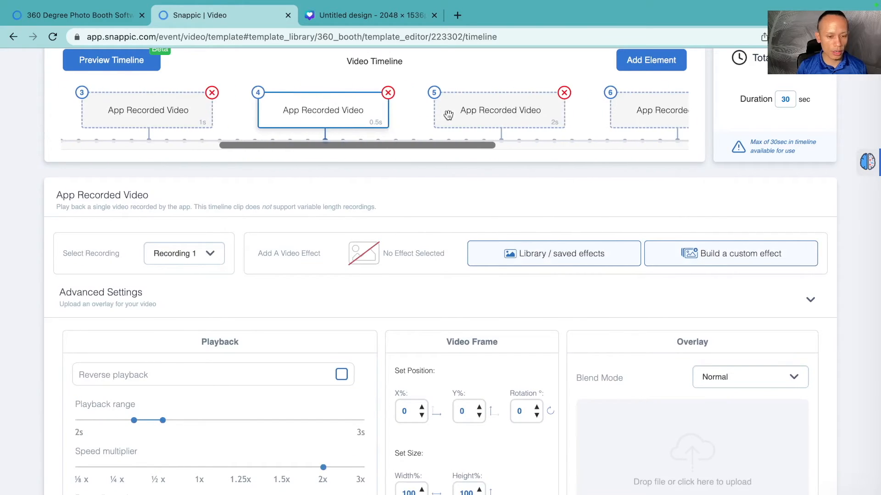
{"action": "left_click", "coordinate": [487, 114]}
{"action": "left_click", "coordinate": [488, 115]}
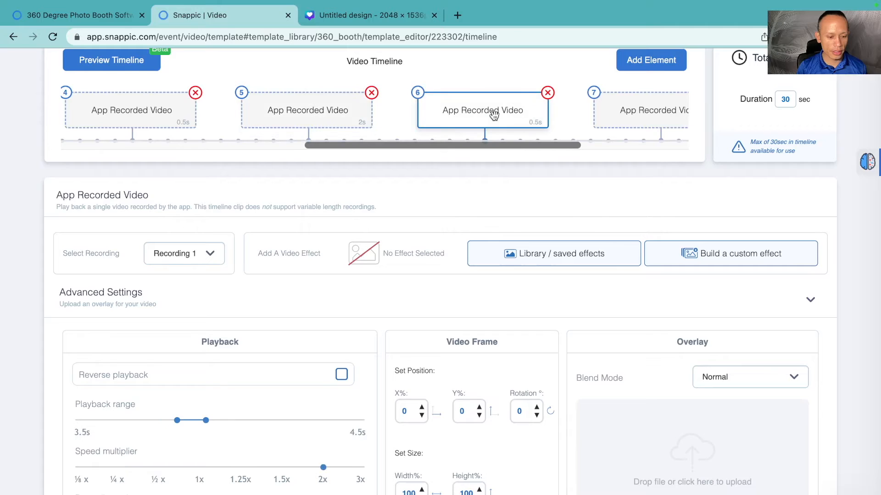
{"action": "left_click", "coordinate": [494, 115]}
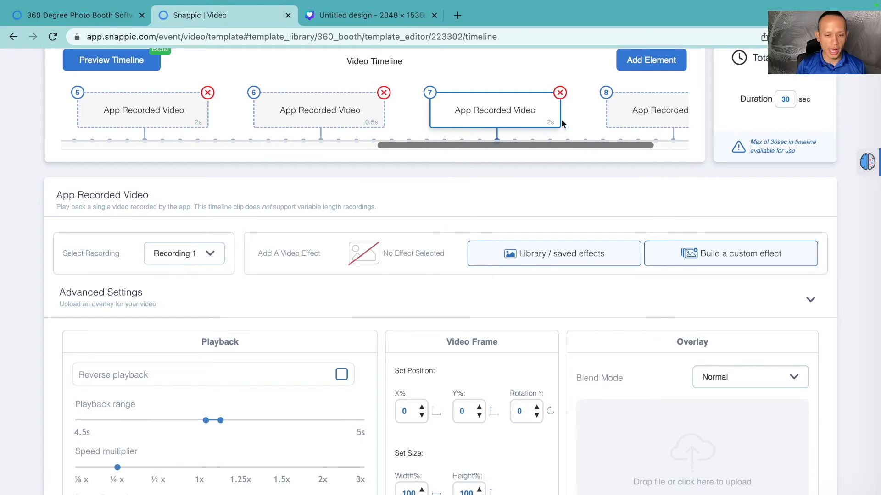
{"action": "left_click", "coordinate": [638, 113]}
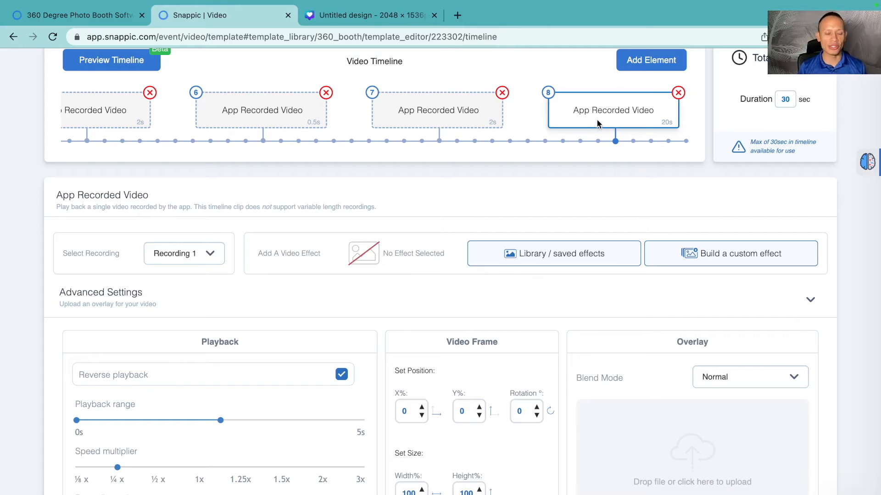
{"action": "scroll", "coordinate": [598, 123], "scroll_direction": "left", "scroll_amount": 5}
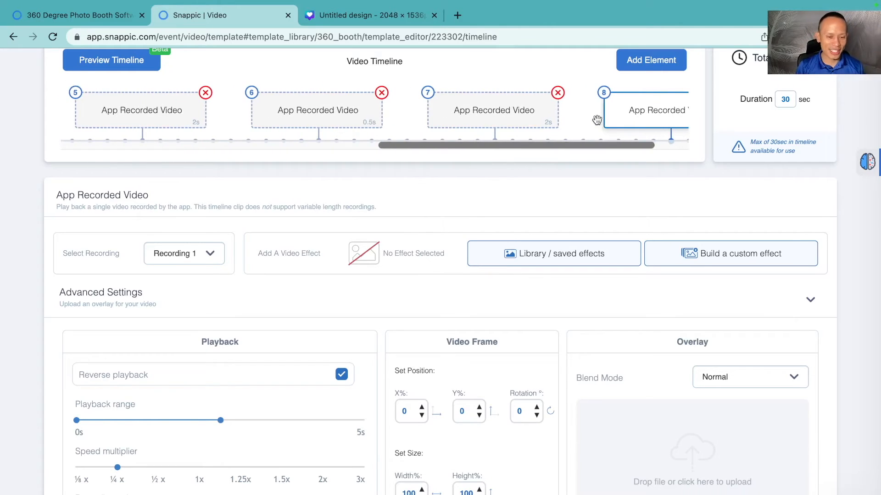
Step: Step through the first four timeline clips to review their effects, playback ranges and speed multipliers
{"action": "scroll", "coordinate": [597, 120], "scroll_direction": "left", "scroll_amount": 12}
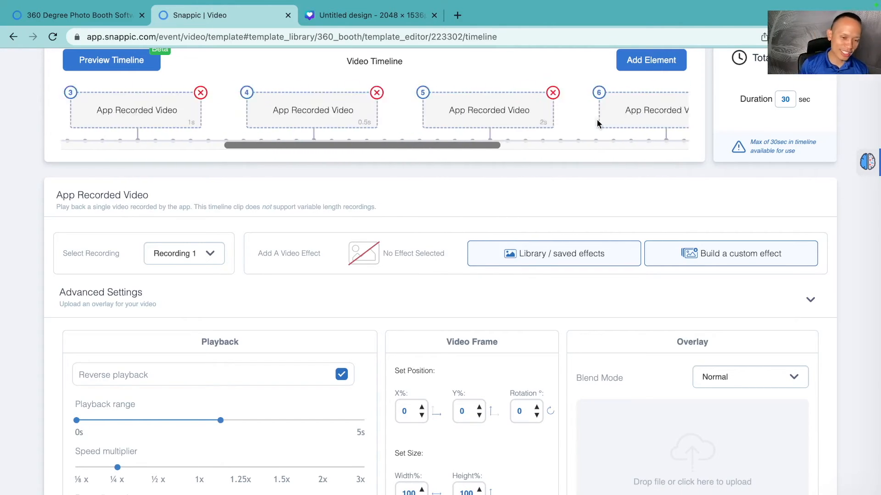
{"action": "scroll", "coordinate": [597, 123], "scroll_direction": "left", "scroll_amount": 6}
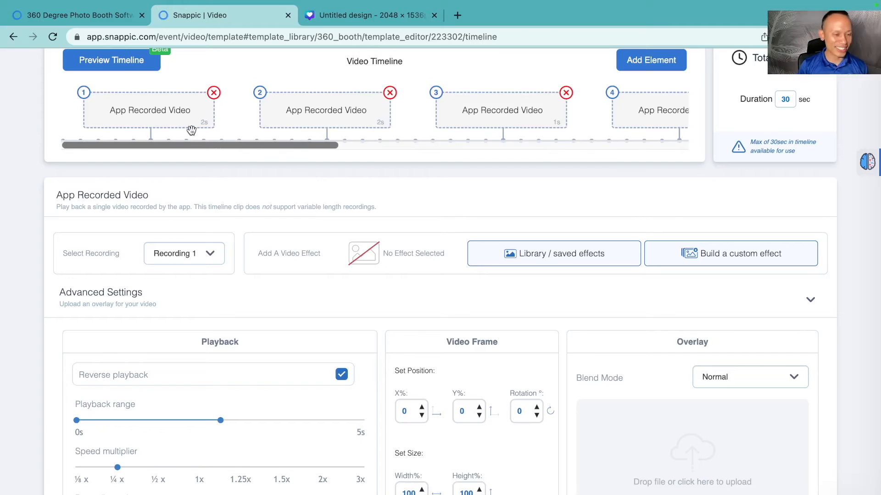
{"action": "left_click", "coordinate": [163, 128]}
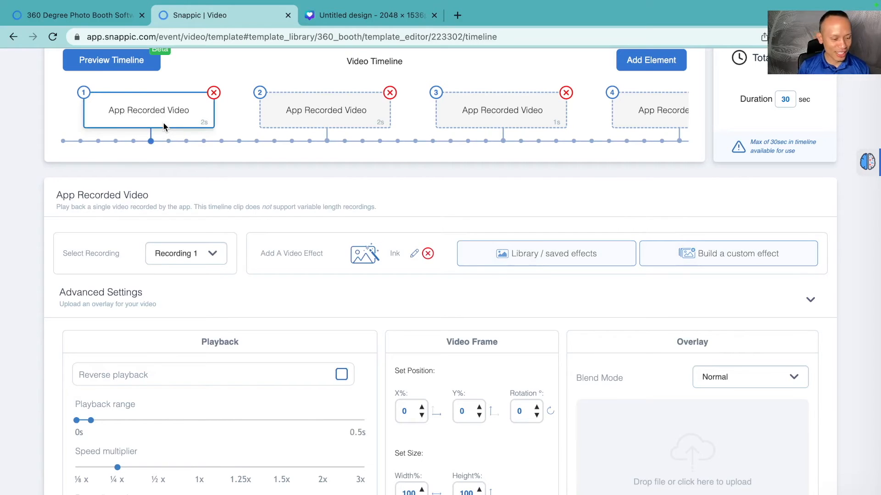
{"action": "left_click", "coordinate": [320, 120]}
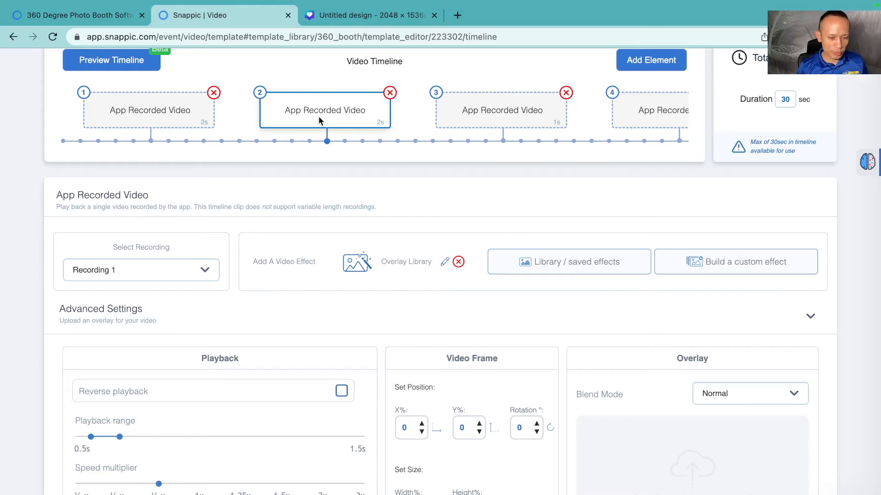
{"action": "left_click", "coordinate": [501, 113]}
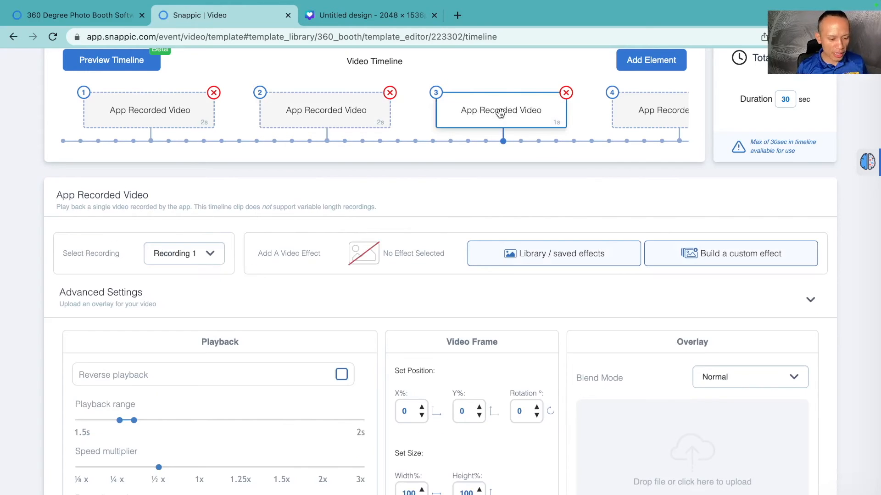
{"action": "scroll", "coordinate": [500, 134], "scroll_direction": "right", "scroll_amount": 5}
{"action": "left_click", "coordinate": [496, 120]}
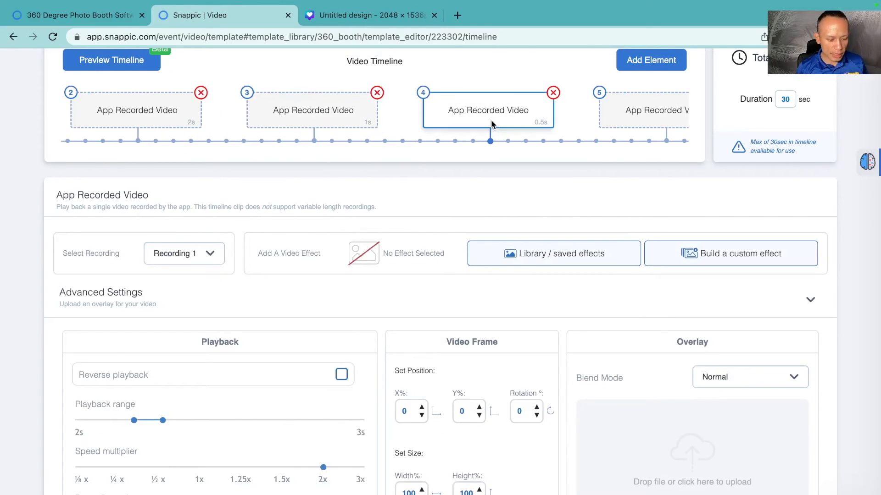
{"action": "scroll", "coordinate": [510, 123], "scroll_direction": "right", "scroll_amount": 3}
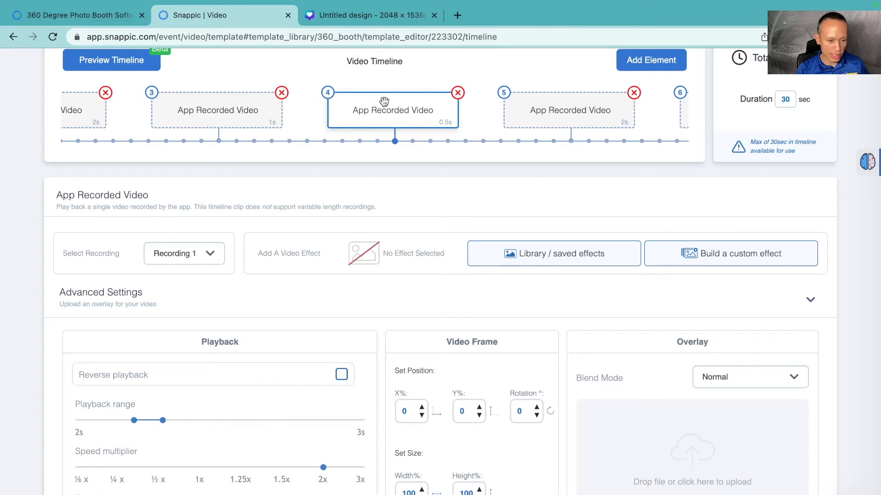
{"action": "scroll", "coordinate": [384, 127], "scroll_direction": "right", "scroll_amount": 1}
{"action": "scroll", "coordinate": [383, 122], "scroll_direction": "right", "scroll_amount": 10}
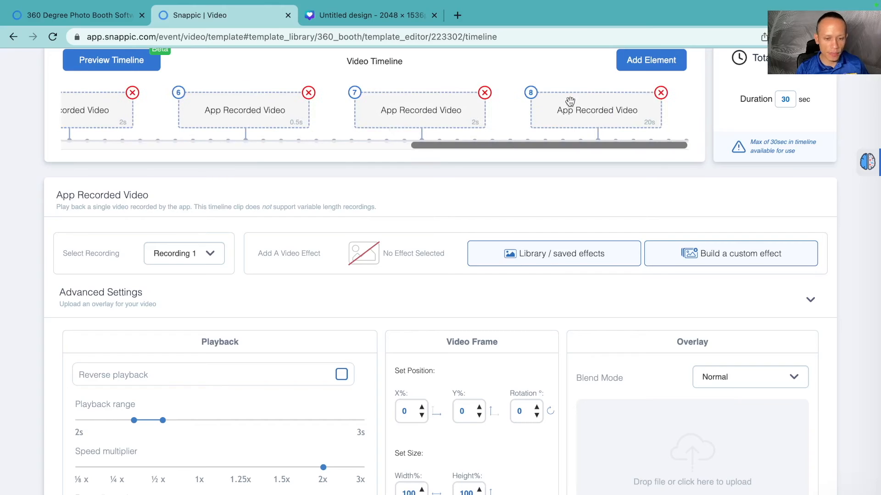
Step: Select the eighth timeline clip and turn off its reverse playback
{"action": "left_click", "coordinate": [586, 120]}
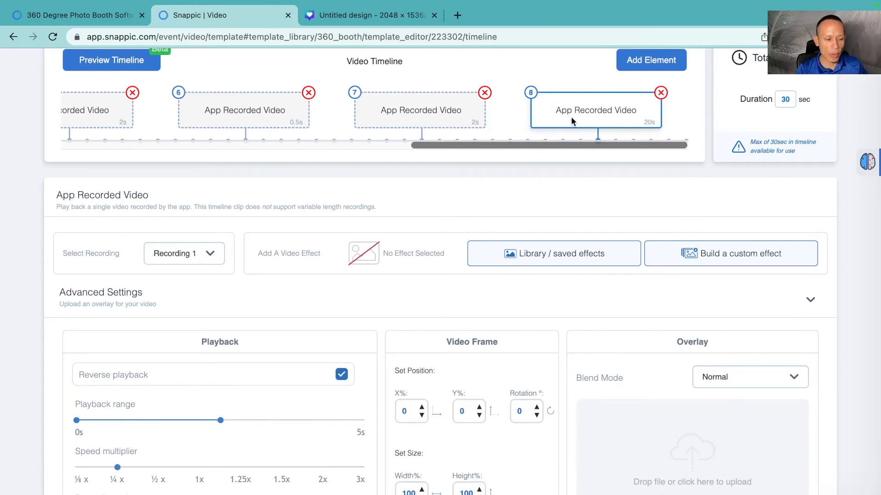
{"action": "left_click", "coordinate": [341, 375]}
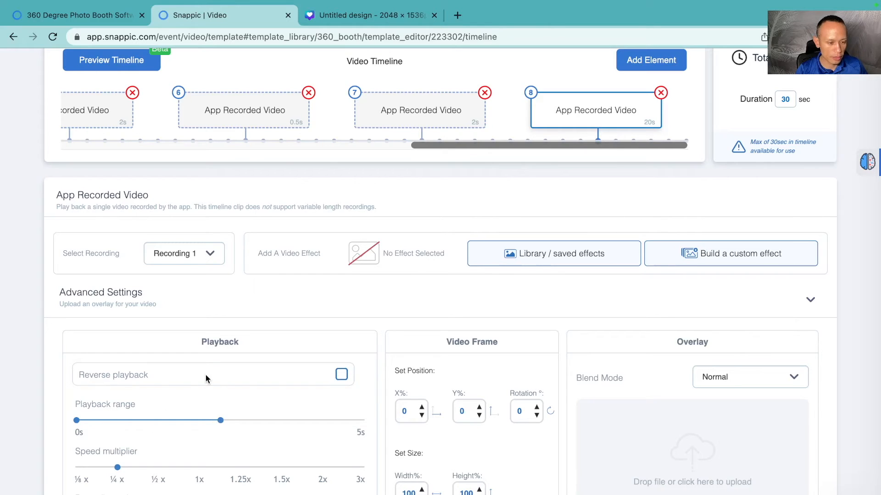
Step: Set the eighth clip's playback range to 2 s through 3 s, matching the fourth clip
{"action": "scroll", "coordinate": [282, 127], "scroll_direction": "left", "scroll_amount": 8}
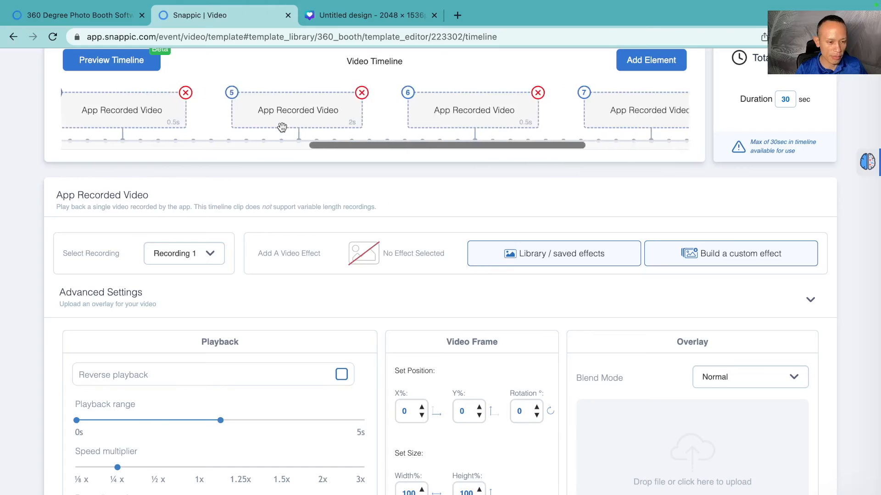
{"action": "left_click", "coordinate": [289, 111]}
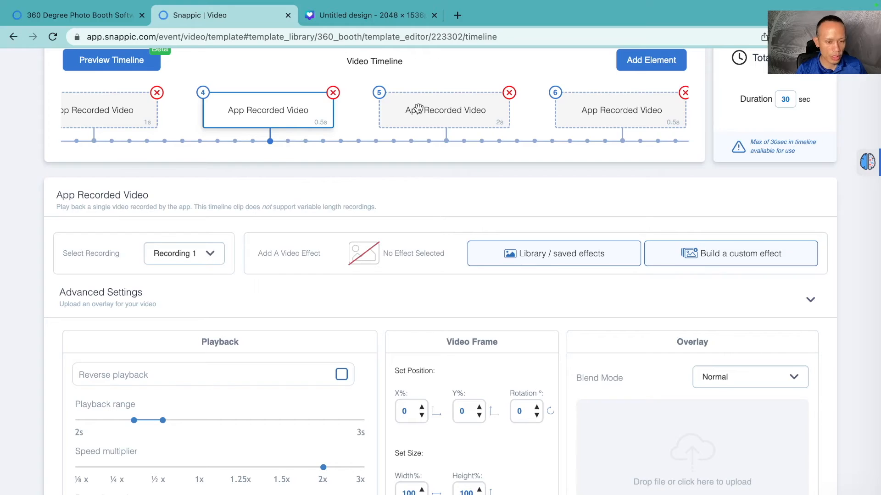
{"action": "scroll", "coordinate": [418, 108], "scroll_direction": "up", "scroll_amount": 1}
{"action": "scroll", "coordinate": [442, 123], "scroll_direction": "right", "scroll_amount": 8}
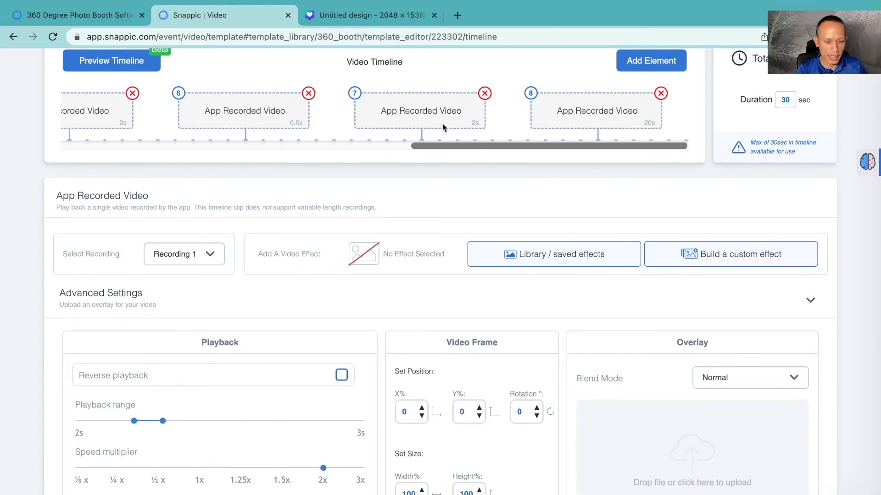
{"action": "left_click", "coordinate": [568, 115]}
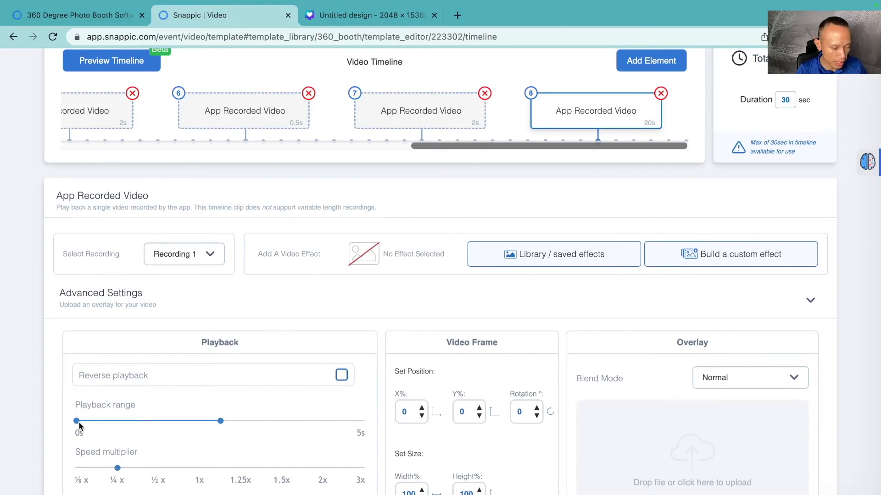
{"action": "left_click_drag", "start_coordinate": [77, 421], "coordinate": [136, 420]}
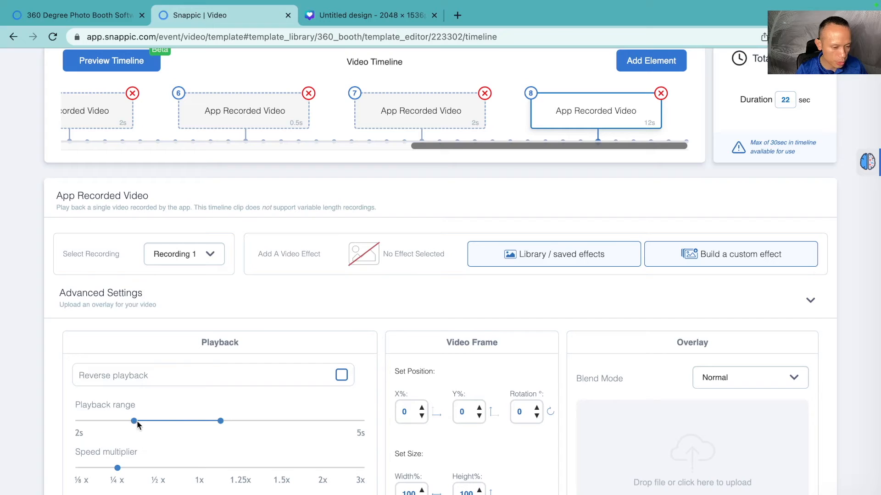
{"action": "left_click_drag", "start_coordinate": [221, 421], "coordinate": [163, 428]}
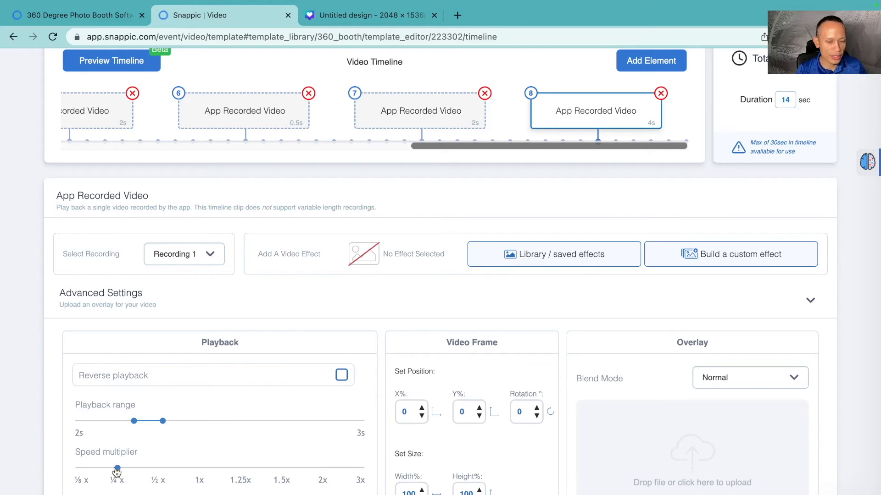
Step: Compare the seventh, fourth and eighth clips' playback ranges and speed settings along the timeline
{"action": "left_click", "coordinate": [448, 112]}
{"action": "scroll", "coordinate": [450, 112], "scroll_direction": "left", "scroll_amount": 10}
{"action": "scroll", "coordinate": [449, 114], "scroll_direction": "left", "scroll_amount": 3}
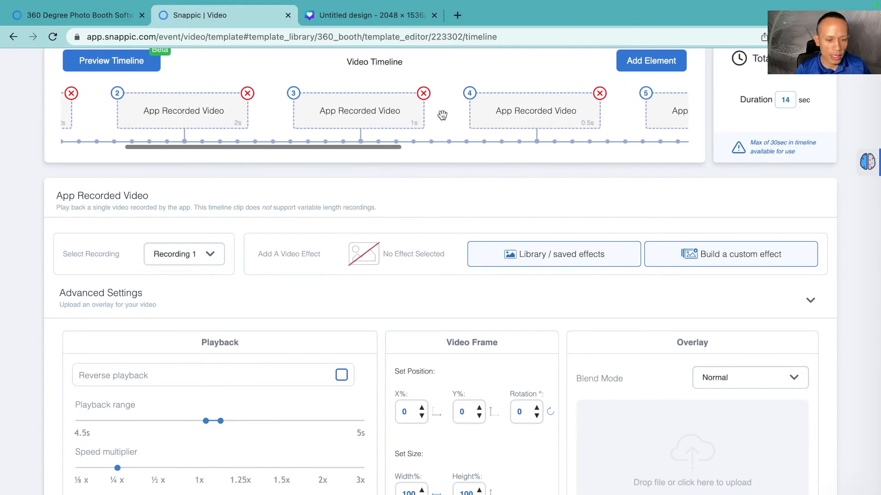
{"action": "left_click", "coordinate": [519, 110]}
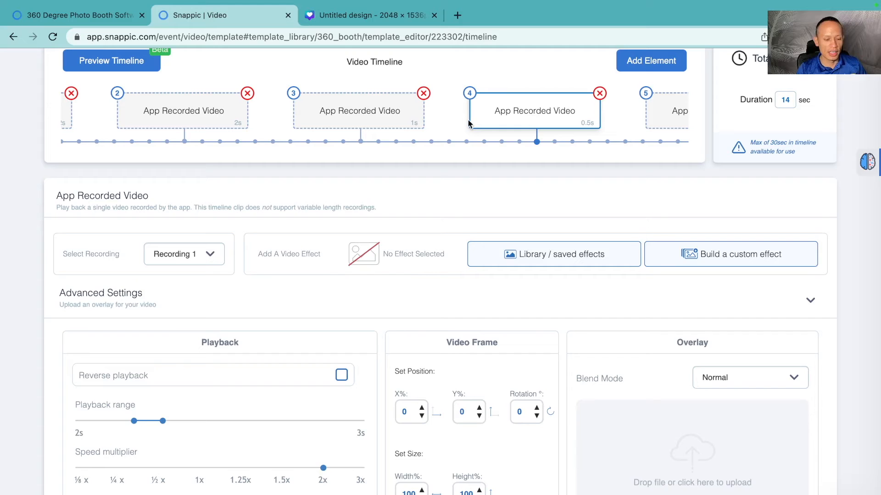
{"action": "scroll", "coordinate": [468, 121], "scroll_direction": "right", "scroll_amount": 5}
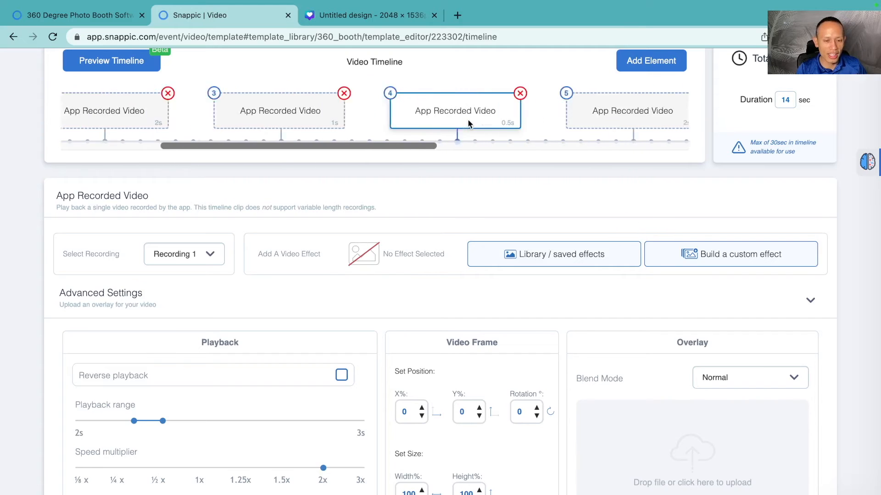
{"action": "scroll", "coordinate": [468, 122], "scroll_direction": "right", "scroll_amount": 8}
{"action": "left_click", "coordinate": [606, 114]}
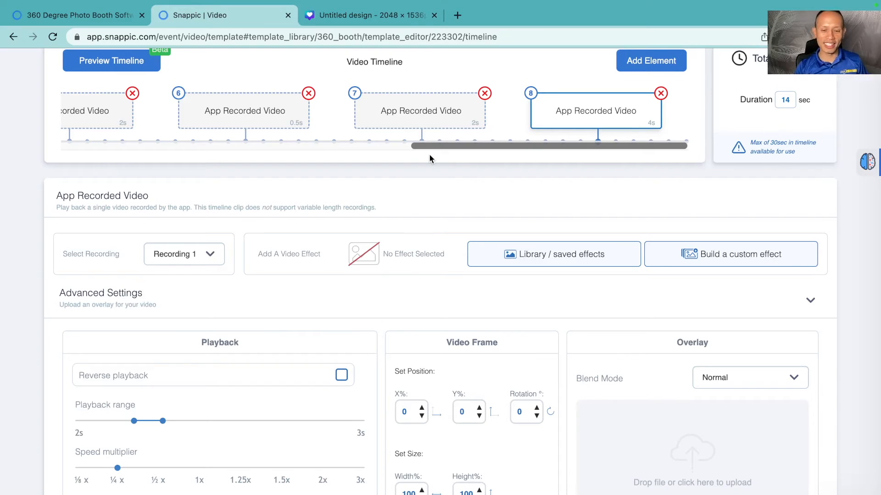
{"action": "scroll", "coordinate": [431, 183], "scroll_direction": "up", "scroll_amount": 2}
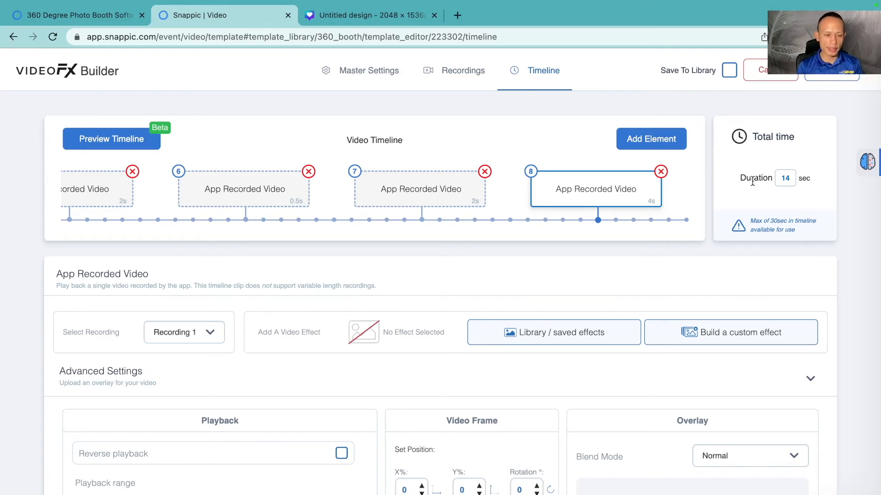
{"action": "key", "text": "F11"}
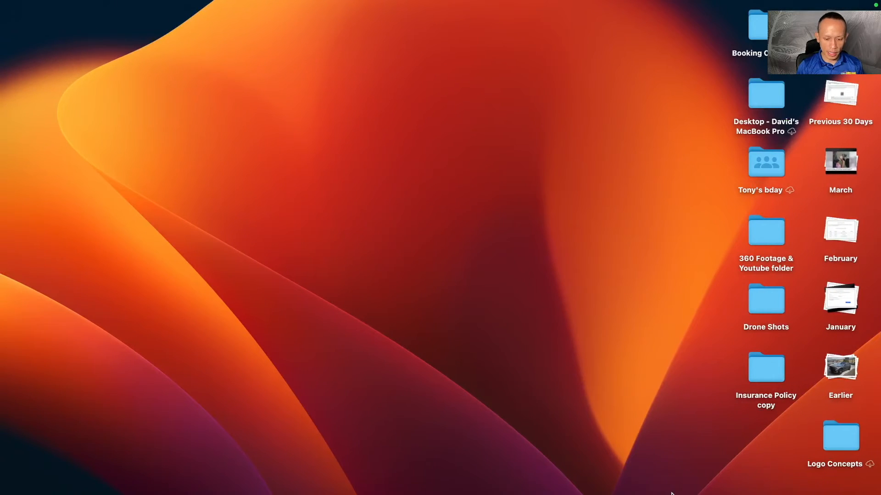
{"action": "left_click", "coordinate": [94, 488]}
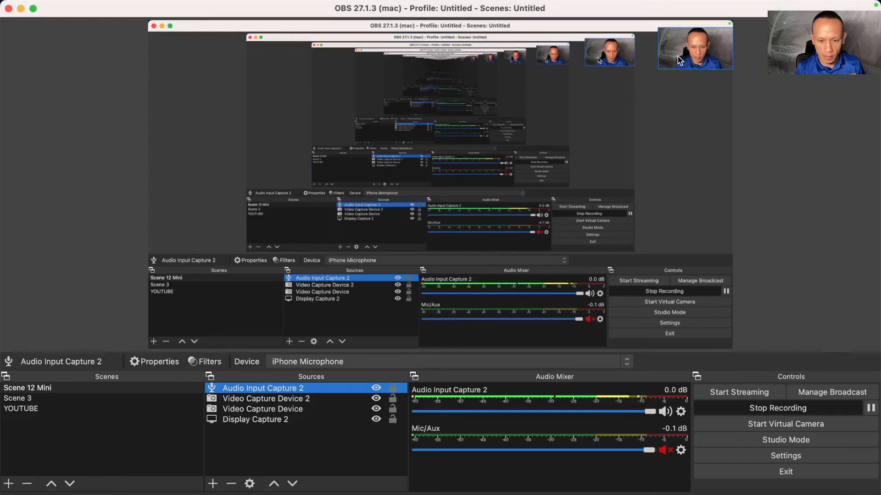
{"action": "left_click", "coordinate": [695, 61]}
{"action": "left_click_drag", "start_coordinate": [657, 69], "coordinate": [640, 79]}
{"action": "mouse_move", "coordinate": [687, 64]}
{"action": "left_mouse_down"}
{"action": "mouse_move", "coordinate": [680, 56]}
{"action": "mouse_move", "coordinate": [687, 59]}
{"action": "left_mouse_up"}
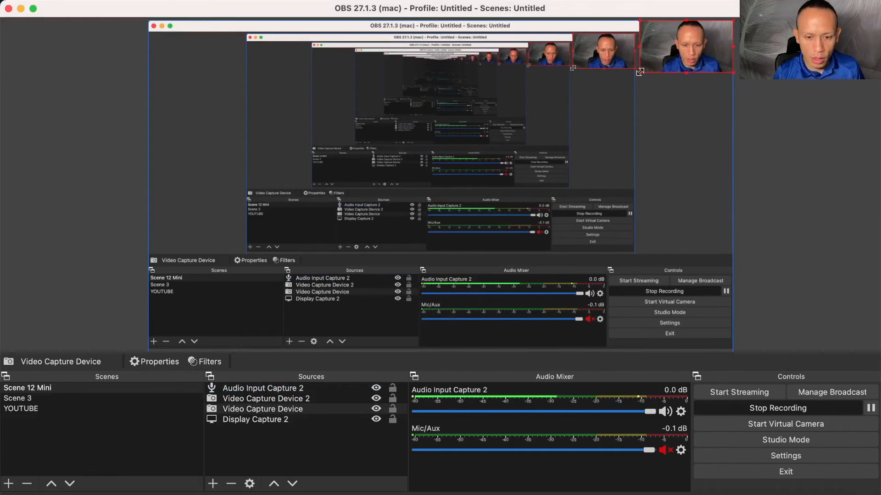
{"action": "left_click_drag", "start_coordinate": [639, 72], "coordinate": [632, 77]}
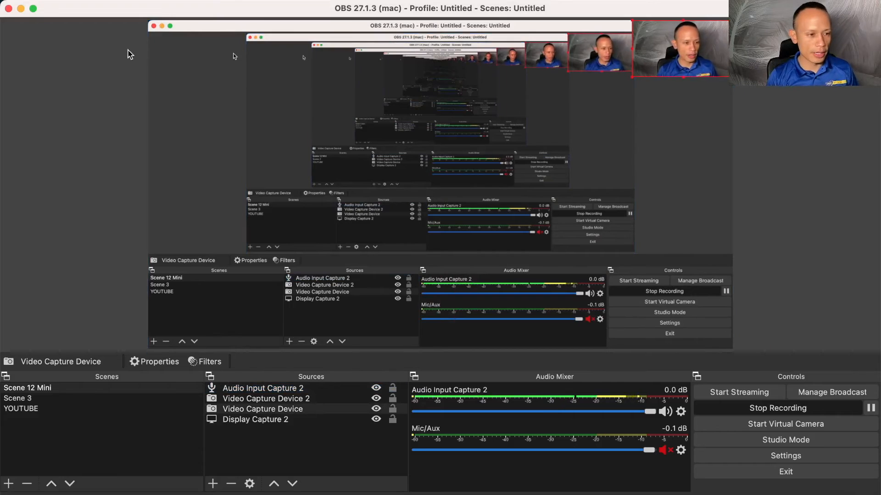
{"action": "left_click", "coordinate": [22, 10]}
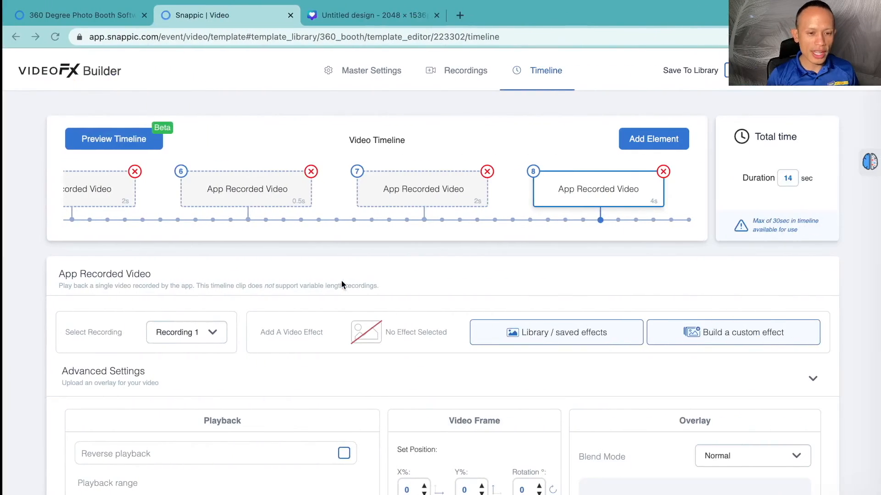
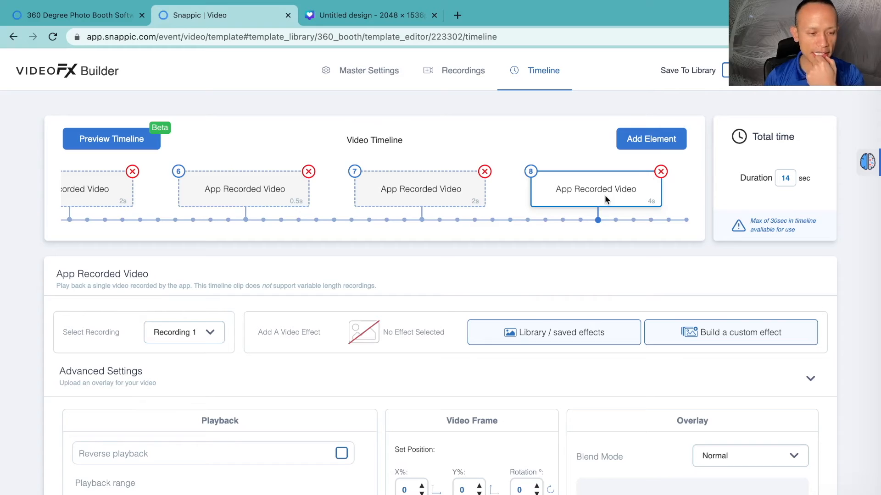
Step: Step through the first three timeline clips to review their effects, playback ranges and speed settings
{"action": "scroll", "coordinate": [604, 194], "scroll_direction": "left", "scroll_amount": 4}
{"action": "scroll", "coordinate": [605, 194], "scroll_direction": "left", "scroll_amount": 8}
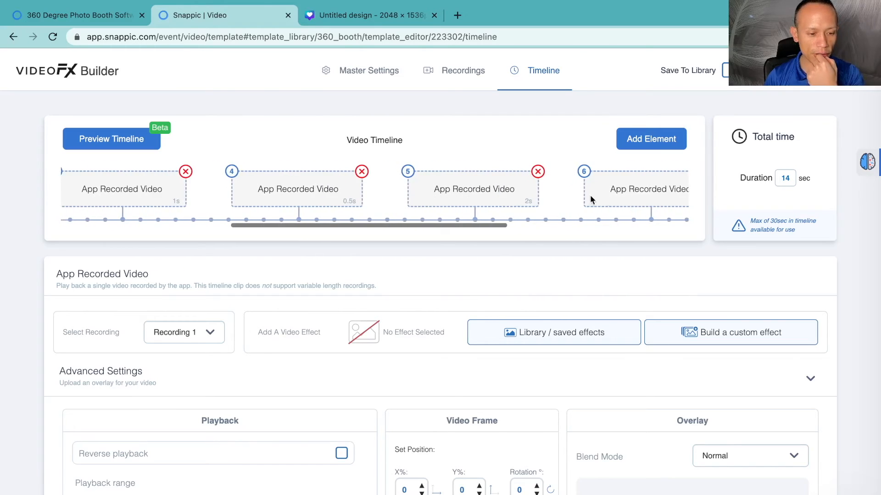
{"action": "scroll", "coordinate": [446, 209], "scroll_direction": "left", "scroll_amount": 5}
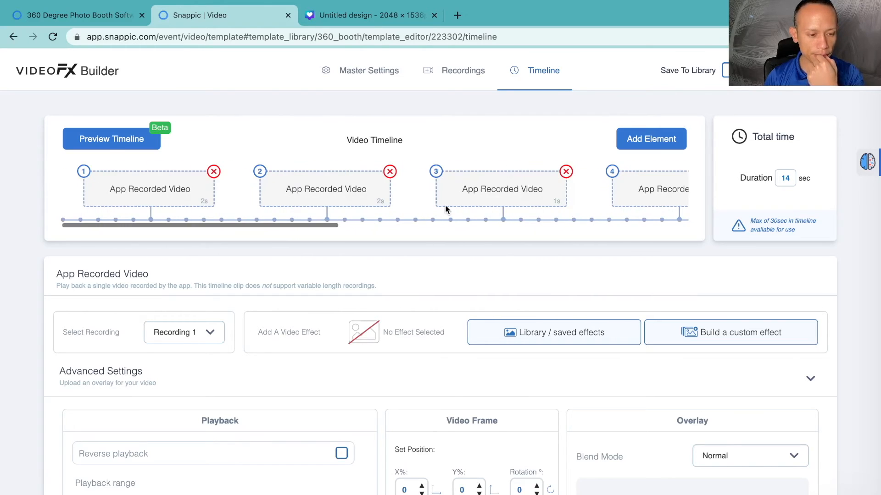
{"action": "left_click", "coordinate": [163, 194]}
{"action": "scroll", "coordinate": [206, 222], "scroll_direction": "down", "scroll_amount": 1}
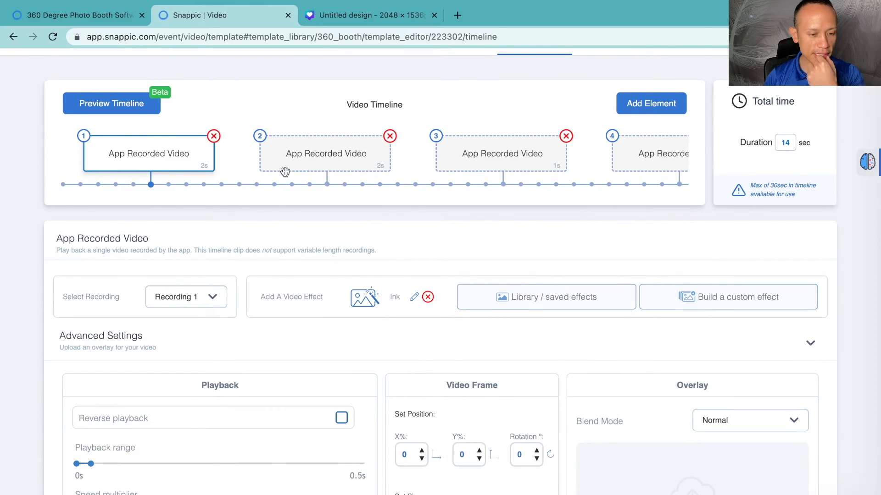
{"action": "left_click", "coordinate": [320, 170]}
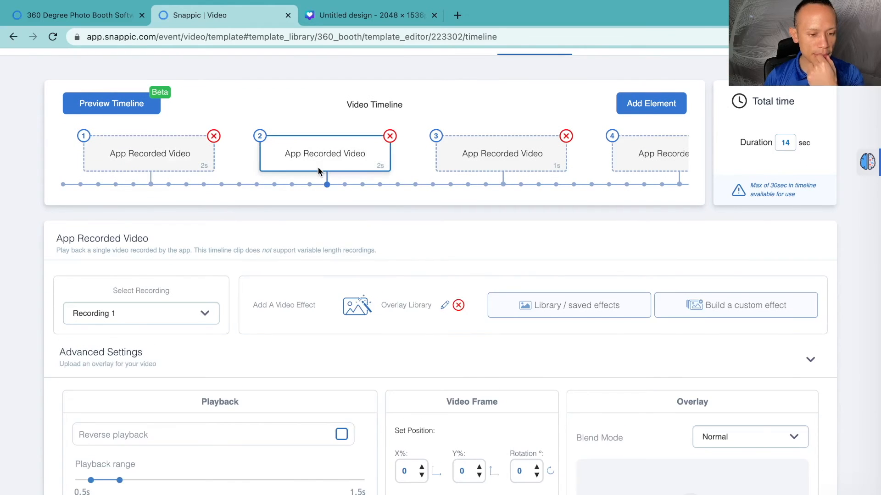
{"action": "scroll", "coordinate": [320, 171], "scroll_direction": "down", "scroll_amount": 1}
{"action": "left_click", "coordinate": [481, 127]}
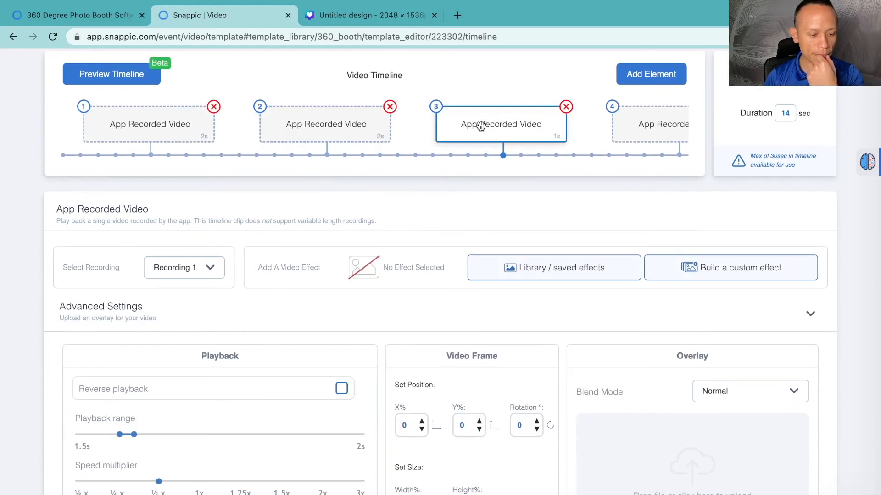
Step: Select the fourth timeline clip and set its speed multiplier to ¼x
{"action": "left_click", "coordinate": [514, 133]}
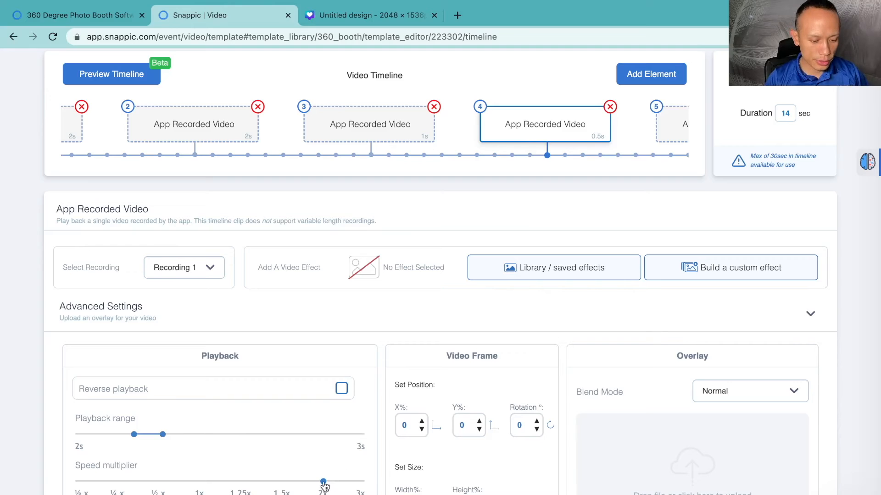
{"action": "left_click_drag", "start_coordinate": [322, 483], "coordinate": [174, 491]}
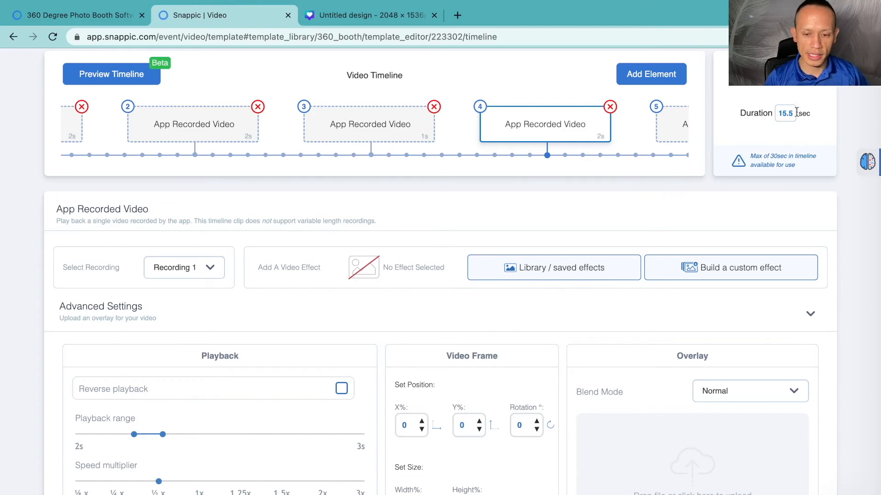
{"action": "left_click_drag", "start_coordinate": [158, 481], "coordinate": [123, 485]}
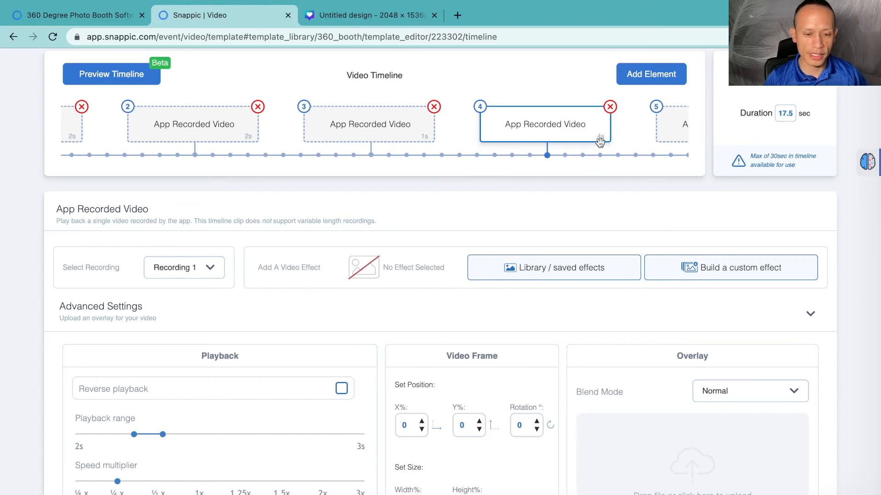
Step: Move along the timeline to the sixth clip and set its speed multiplier to ¼x
{"action": "scroll", "coordinate": [600, 142], "scroll_direction": "right", "scroll_amount": 3}
{"action": "scroll", "coordinate": [550, 135], "scroll_direction": "right", "scroll_amount": 10}
{"action": "left_click", "coordinate": [460, 129]}
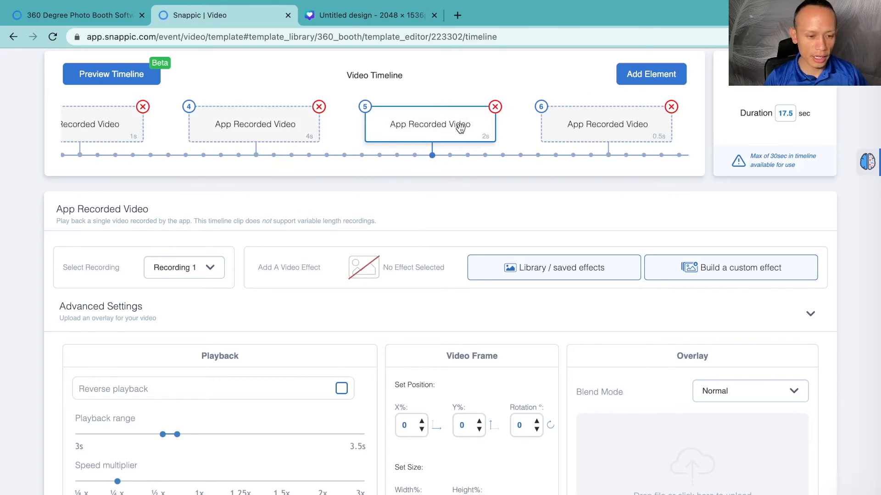
{"action": "left_click", "coordinate": [586, 130]}
{"action": "scroll", "coordinate": [592, 133], "scroll_direction": "right", "scroll_amount": 2}
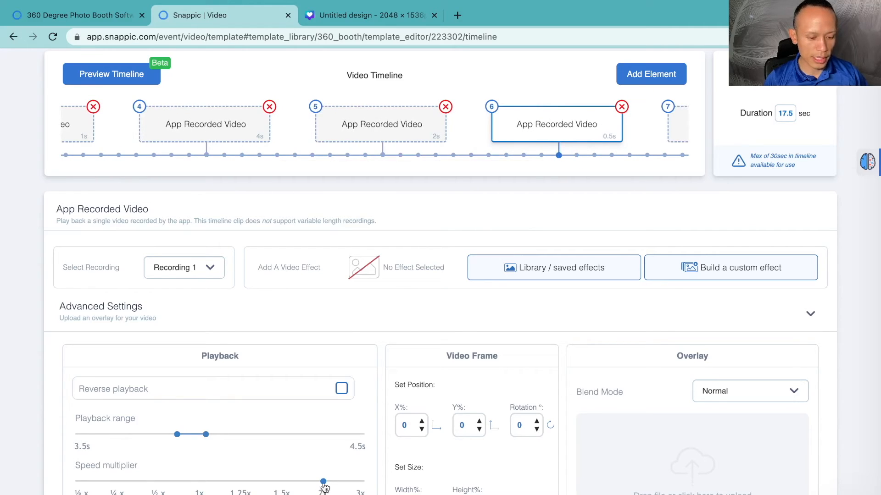
{"action": "left_click_drag", "start_coordinate": [323, 490], "coordinate": [200, 490]}
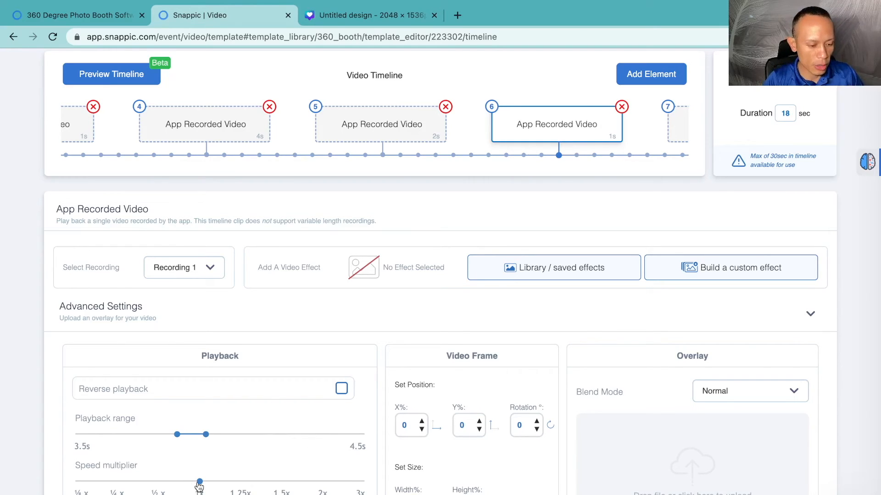
{"action": "left_click", "coordinate": [121, 485]}
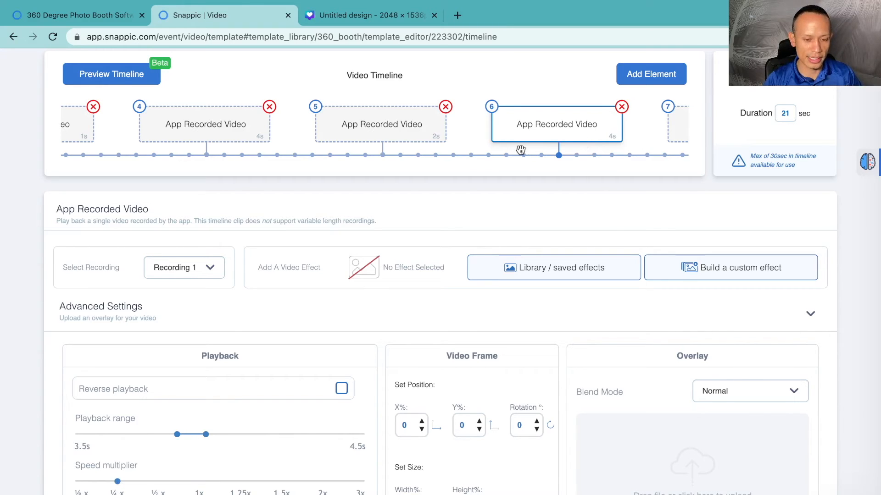
Step: Select the seventh clip and build a custom effect for it starting with an AI Segmentation layer
{"action": "scroll", "coordinate": [520, 150], "scroll_direction": "right", "scroll_amount": 6}
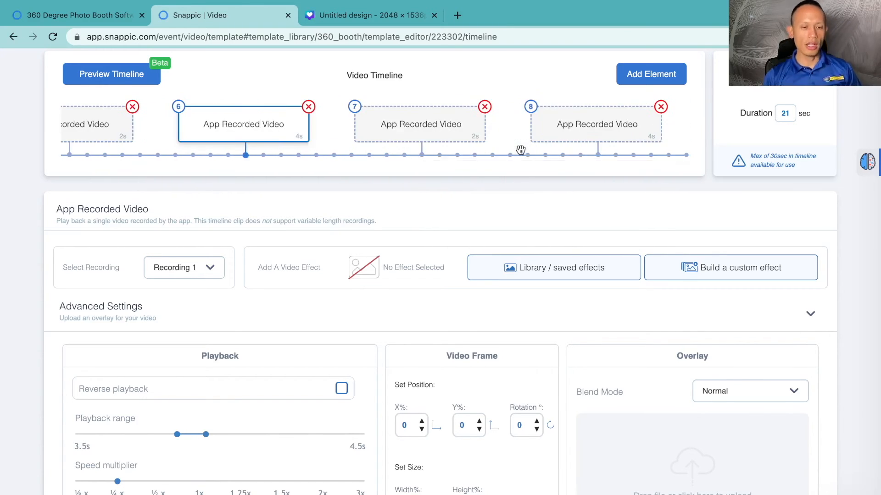
{"action": "scroll", "coordinate": [521, 150], "scroll_direction": "left", "scroll_amount": 4}
{"action": "scroll", "coordinate": [520, 150], "scroll_direction": "right", "scroll_amount": 3}
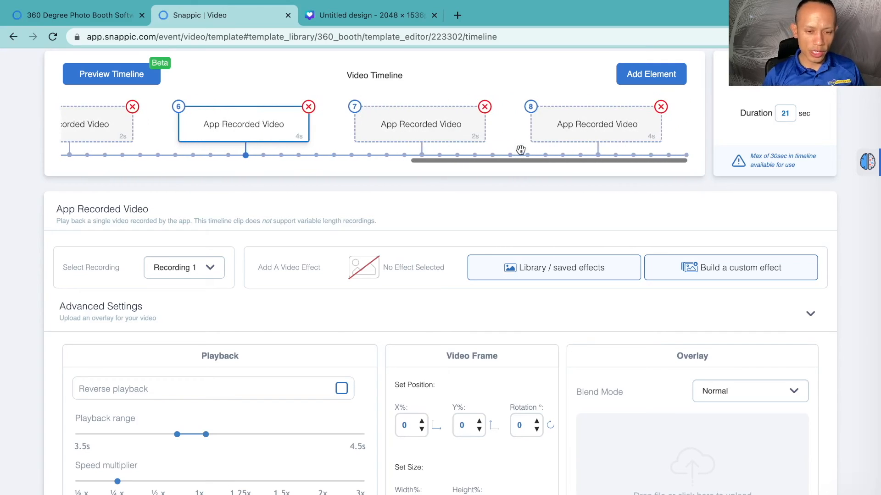
{"action": "left_click", "coordinate": [425, 130]}
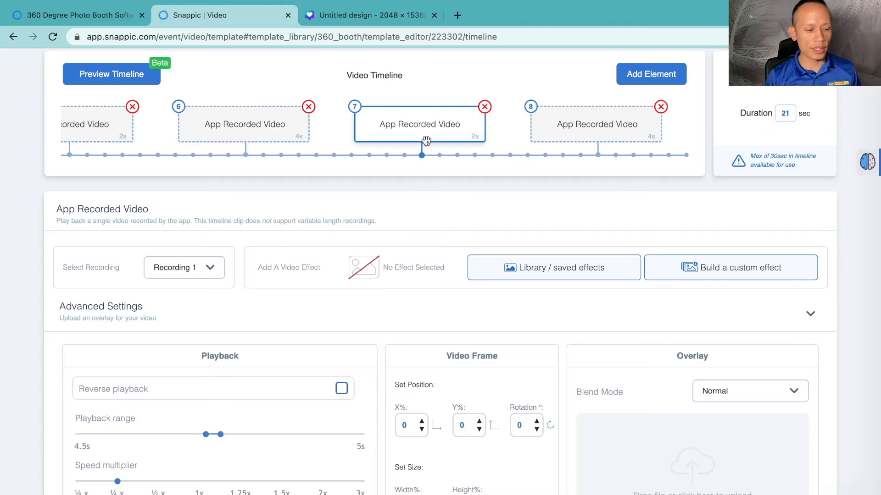
{"action": "scroll", "coordinate": [426, 143], "scroll_direction": "up", "scroll_amount": 1}
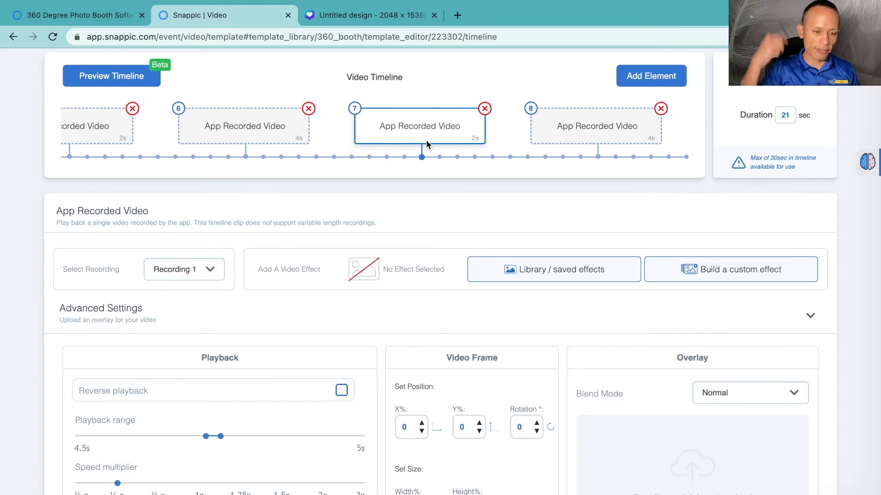
{"action": "scroll", "coordinate": [427, 144], "scroll_direction": "up", "scroll_amount": 1}
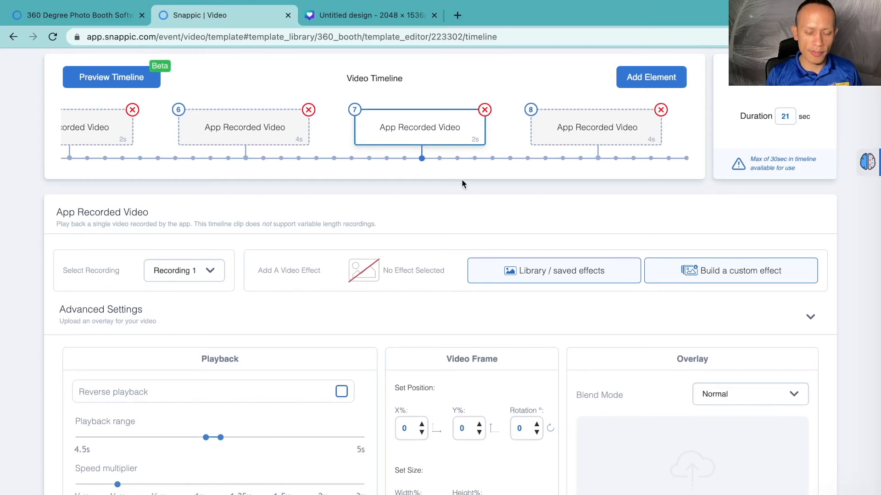
{"action": "left_click", "coordinate": [698, 277]}
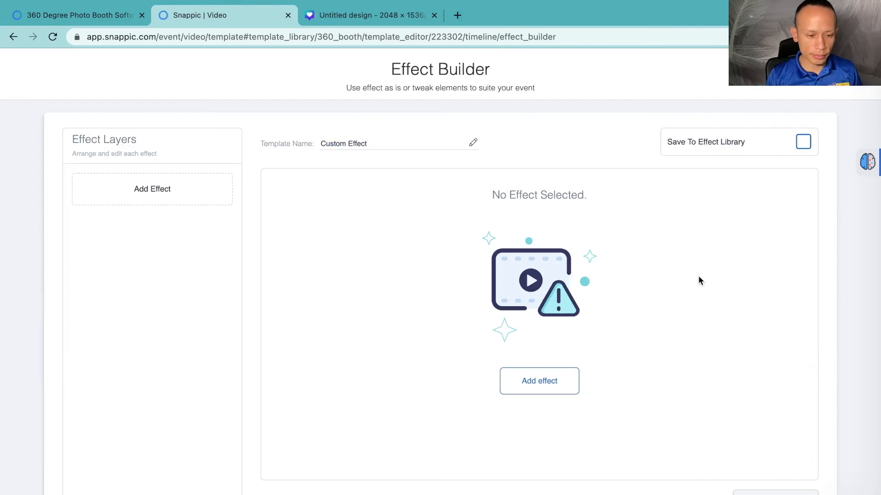
{"action": "left_click", "coordinate": [541, 383]}
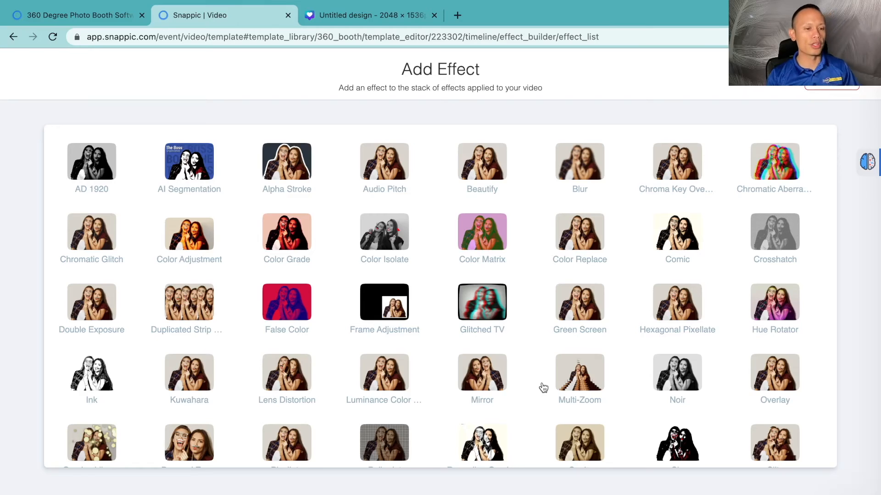
{"action": "left_click", "coordinate": [205, 167]}
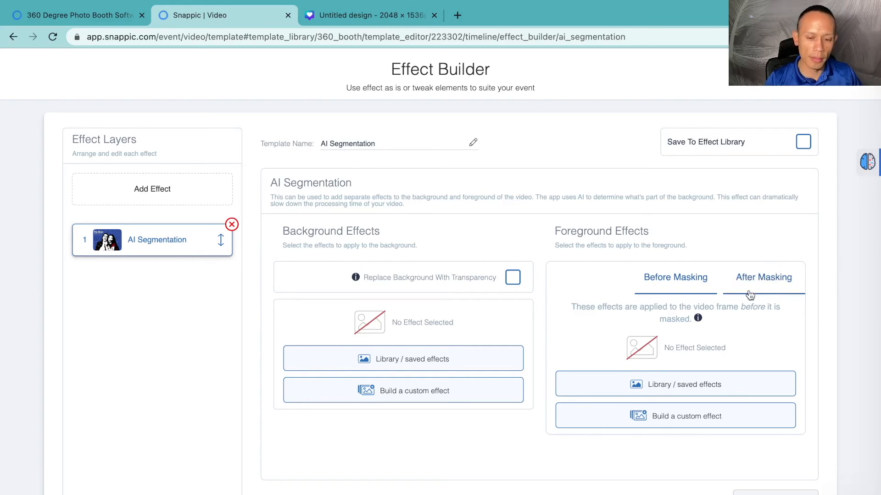
Step: Add a custom Alpha Stroke effect to the foreground's After Masking effects
{"action": "left_click", "coordinate": [759, 279]}
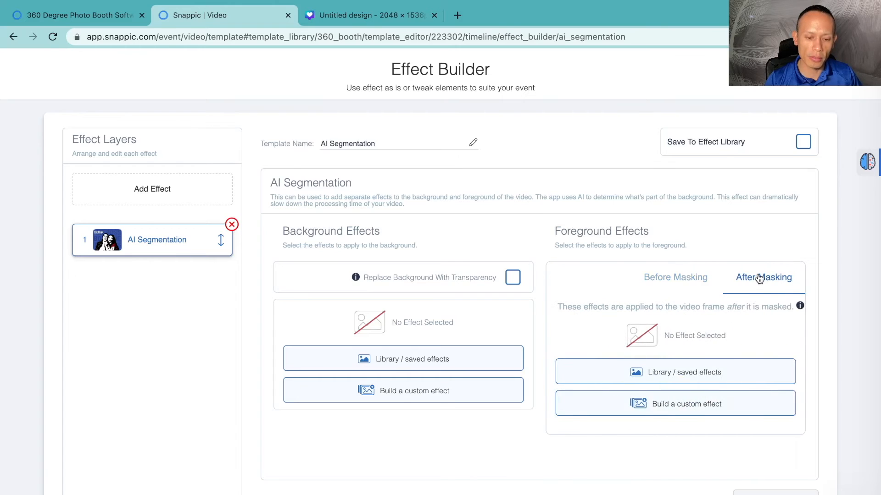
{"action": "left_click", "coordinate": [684, 407]}
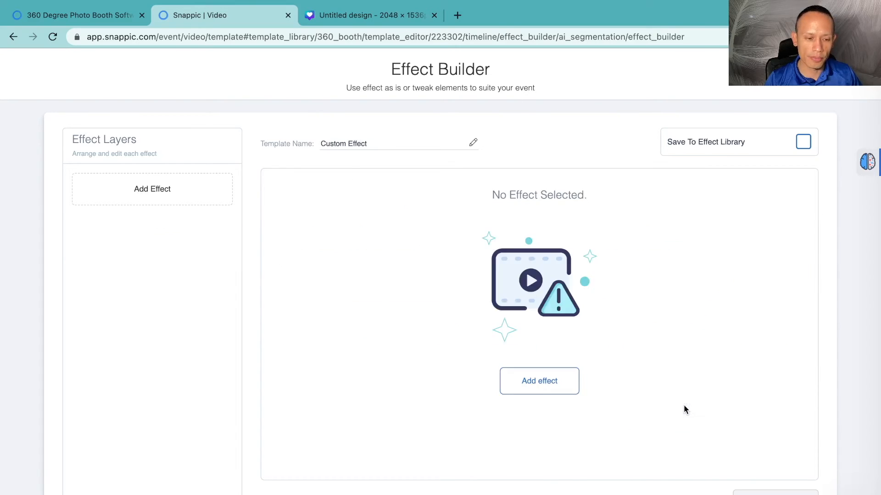
{"action": "left_click", "coordinate": [557, 391]}
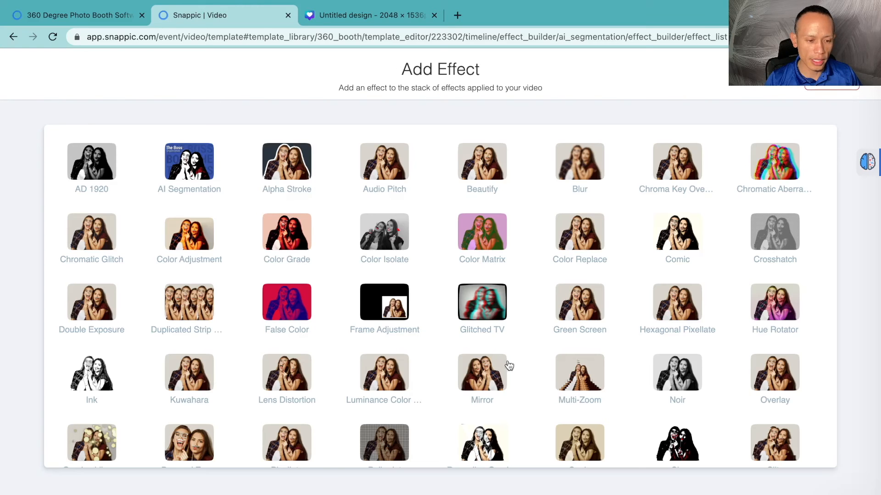
{"action": "left_click", "coordinate": [299, 173]}
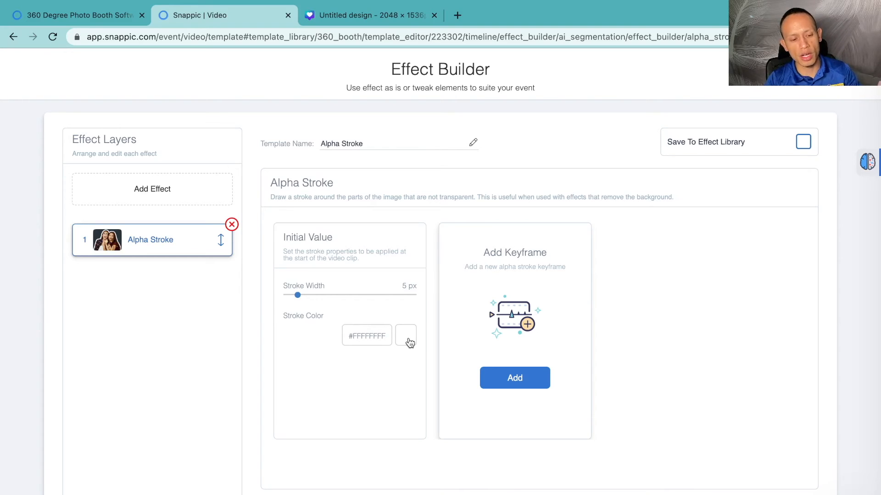
Step: Set the Alpha Stroke's stroke color to purple #A845EBFF
{"action": "left_click", "coordinate": [409, 341]}
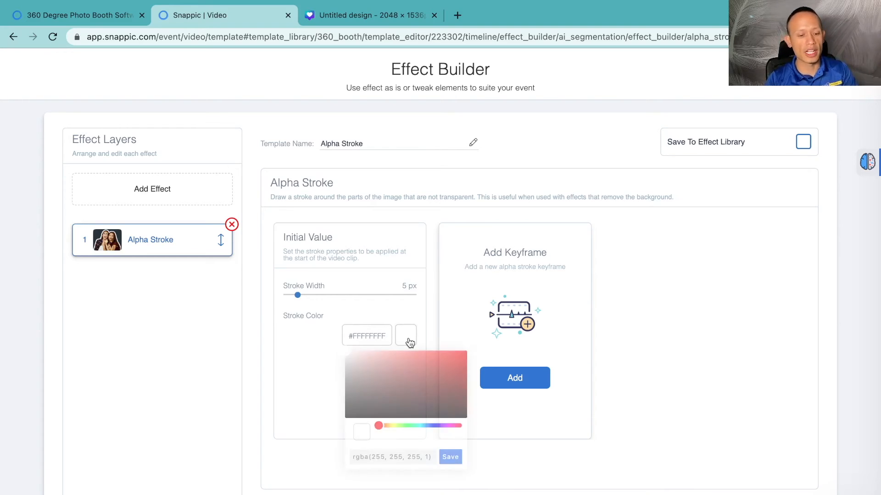
{"action": "left_click_drag", "start_coordinate": [381, 427], "coordinate": [442, 426]}
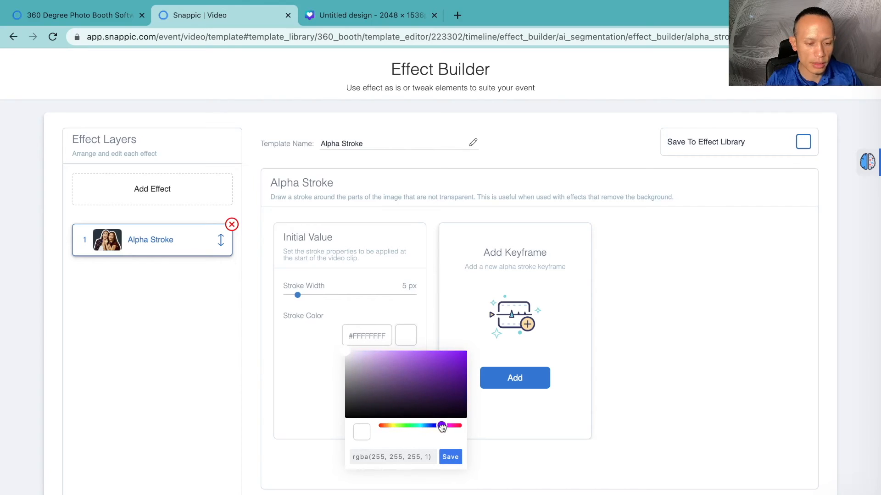
{"action": "left_click", "coordinate": [348, 356]}
{"action": "left_click_drag", "start_coordinate": [356, 357], "coordinate": [432, 357]}
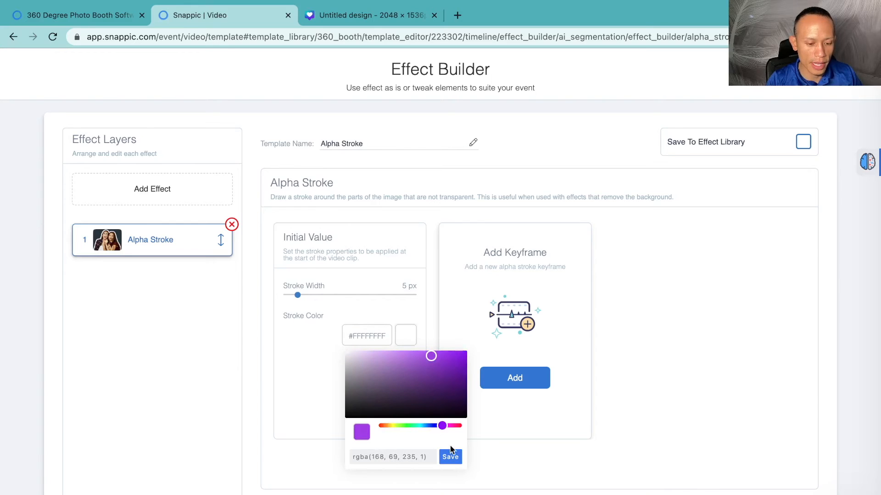
{"action": "left_click", "coordinate": [453, 462]}
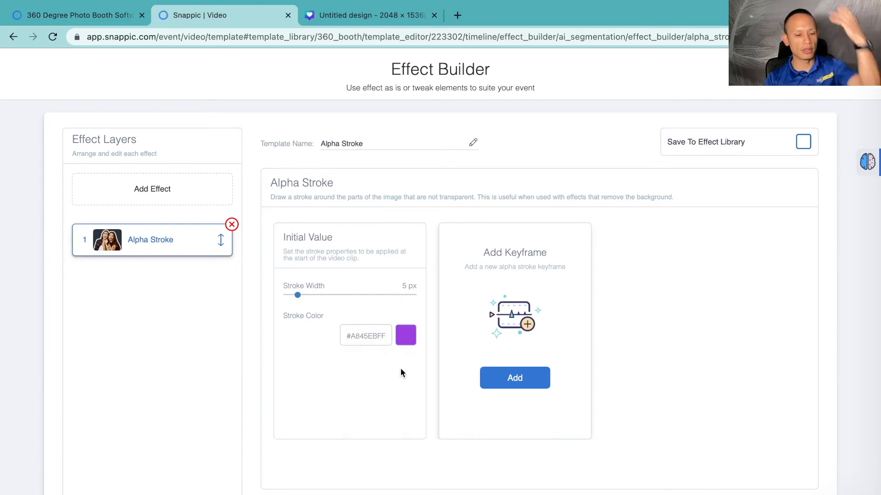
Step: Save the Alpha Stroke and AI Segmentation effects onto the seventh clip and close the template editor
{"action": "left_click", "coordinate": [832, 73]}
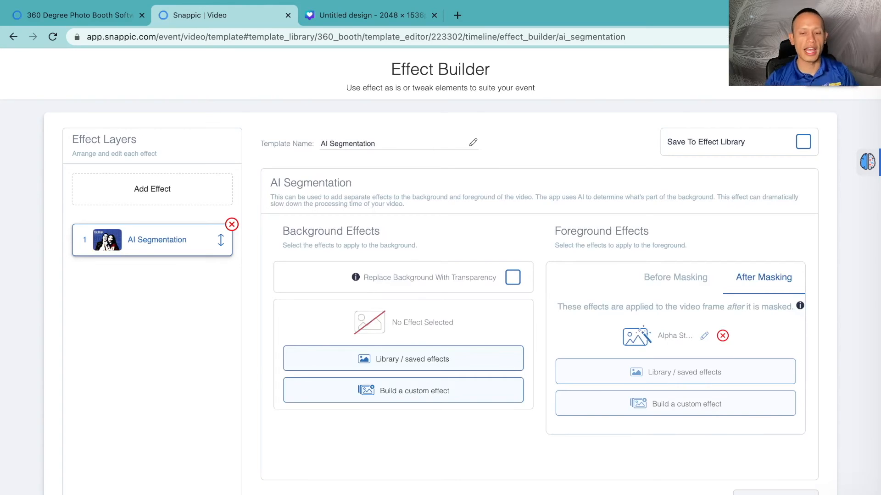
{"action": "left_click", "coordinate": [833, 86]}
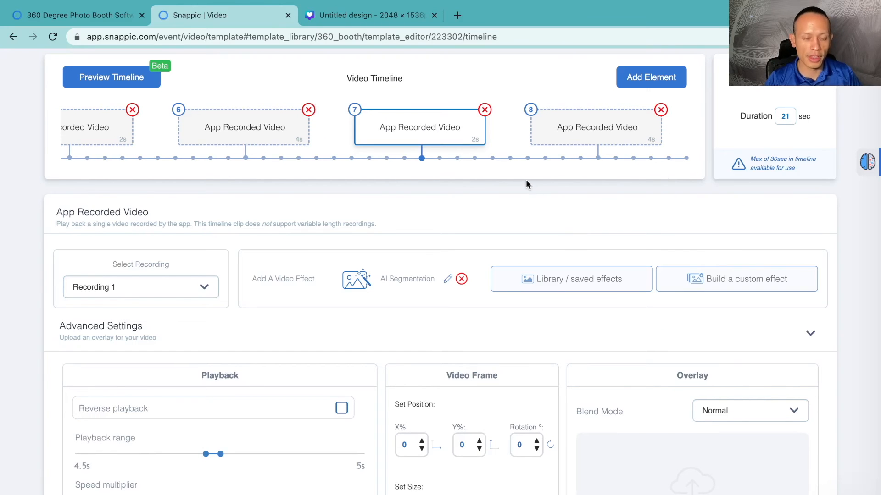
{"action": "scroll", "coordinate": [525, 181], "scroll_direction": "down", "scroll_amount": 3}
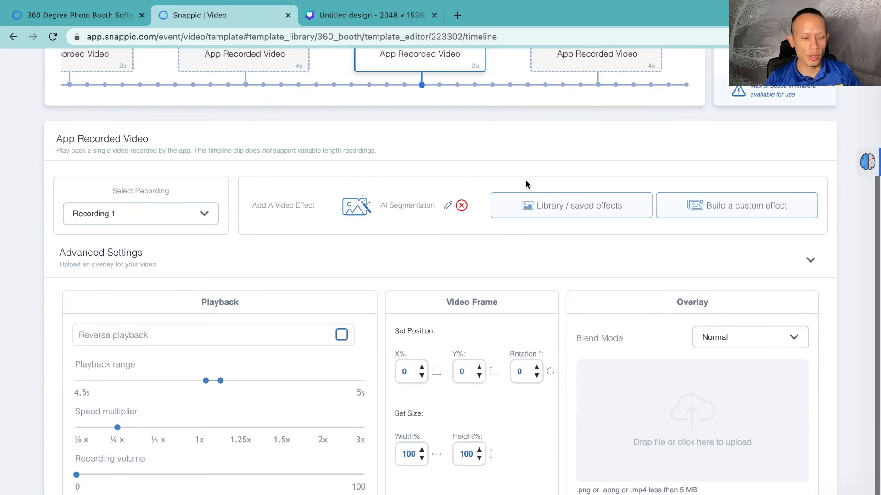
{"action": "scroll", "coordinate": [525, 182], "scroll_direction": "up", "scroll_amount": 5}
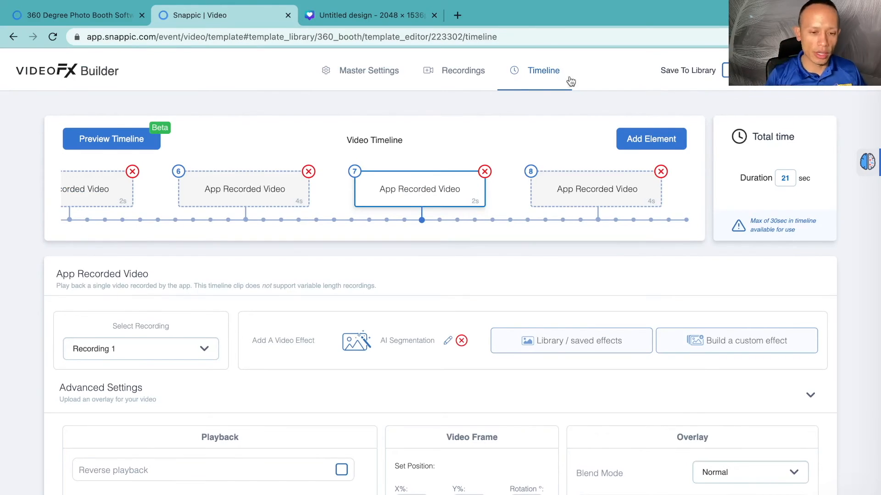
{"action": "left_click", "coordinate": [762, 70]}
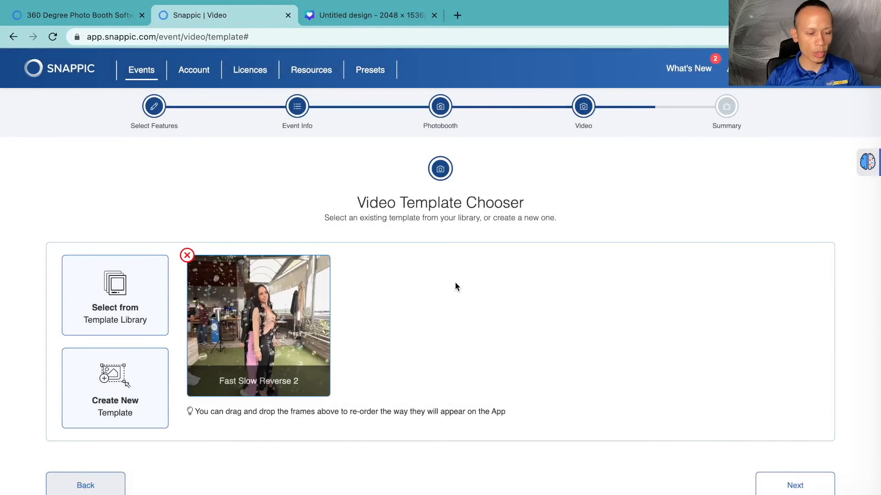
Step: Open the video template and rename it "Youtube 1"
{"action": "left_click", "coordinate": [283, 313]}
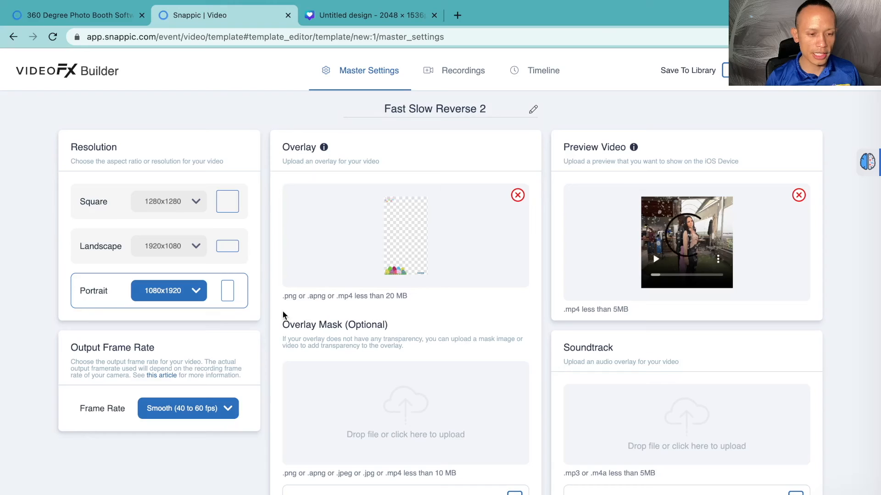
{"action": "triple_click", "coordinate": [437, 108]}
{"action": "type", "text": "YOu"}
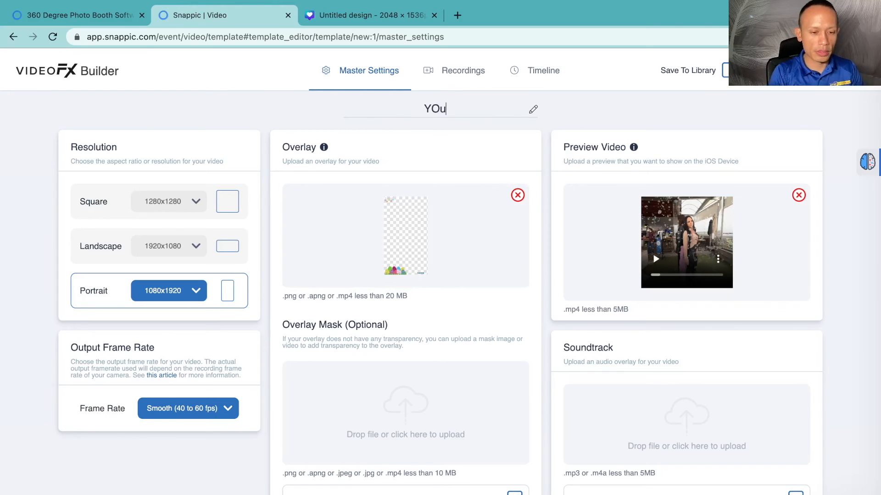
{"action": "key", "text": "BackSpace"}
{"action": "key", "text": "BackSpace"}
{"action": "type", "text": "outube "}
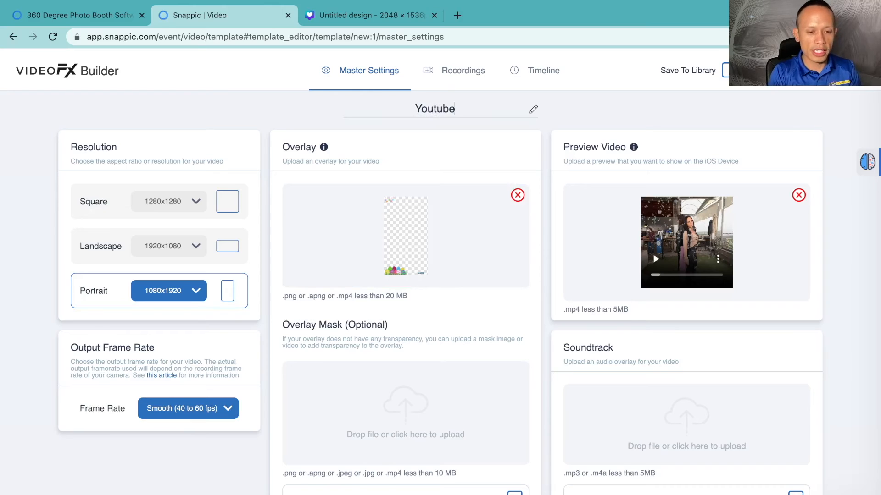
{"action": "type", "text": "1"}
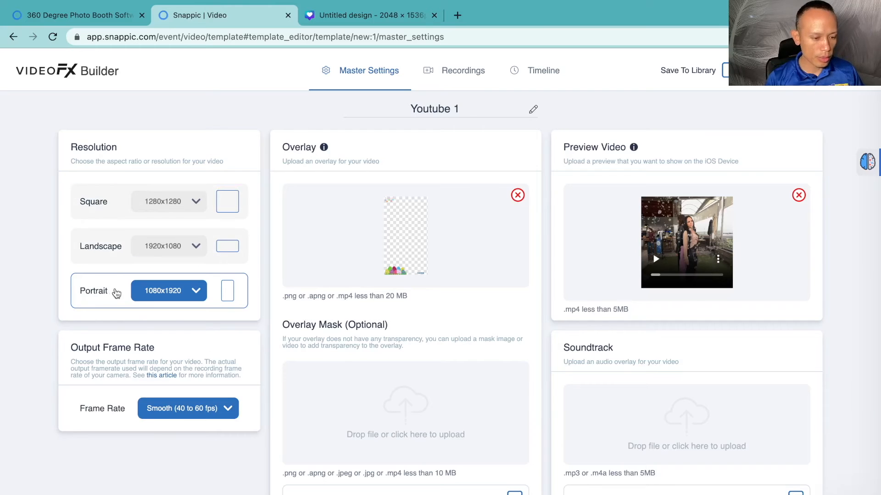
Step: Review the template's frame rate, recording settings and each timeline clip's settings
{"action": "left_click", "coordinate": [195, 413]}
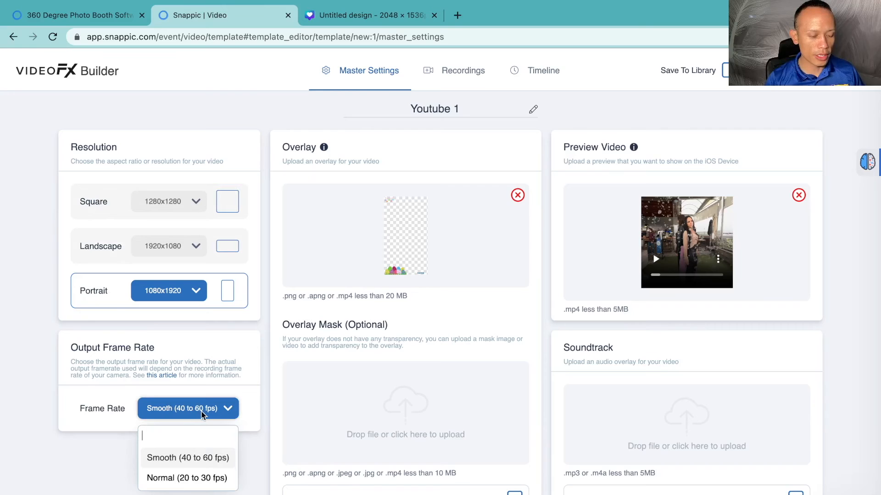
{"action": "left_click", "coordinate": [265, 410]}
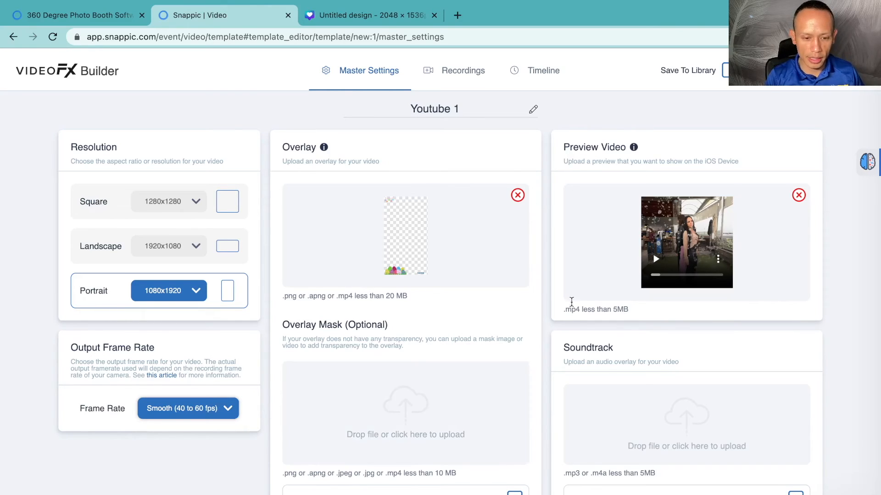
{"action": "left_click", "coordinate": [463, 75]}
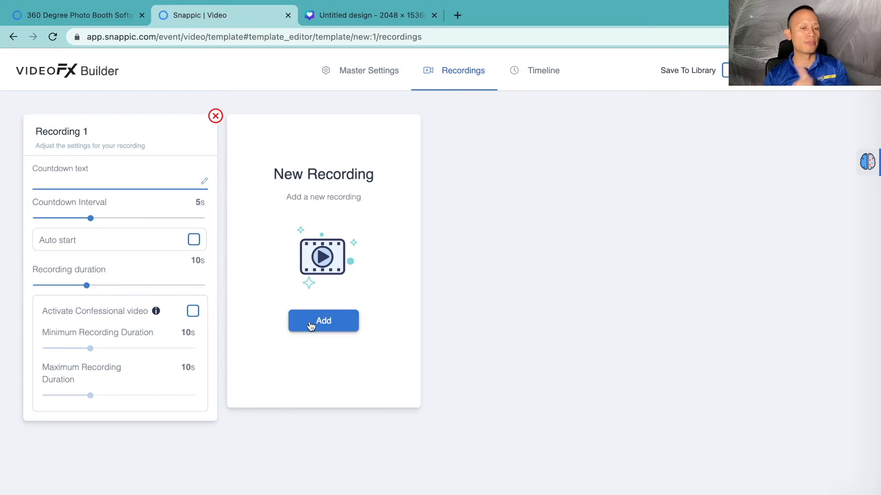
{"action": "left_click", "coordinate": [540, 73]}
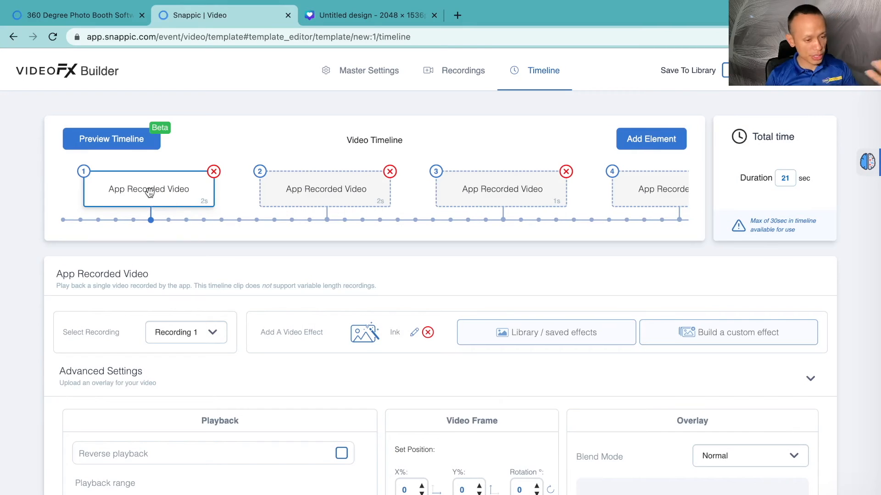
{"action": "scroll", "coordinate": [152, 202], "scroll_direction": "down", "scroll_amount": 3}
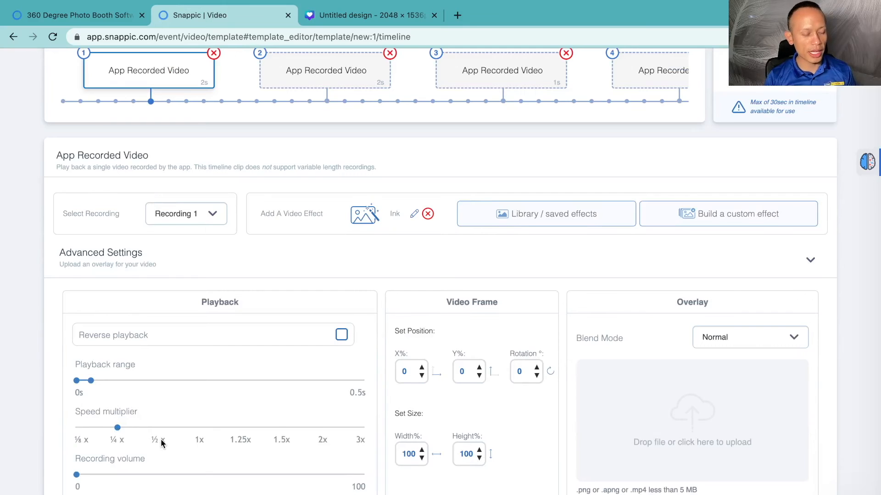
{"action": "scroll", "coordinate": [160, 441], "scroll_direction": "up", "scroll_amount": 1}
{"action": "scroll", "coordinate": [160, 439], "scroll_direction": "up", "scroll_amount": 2}
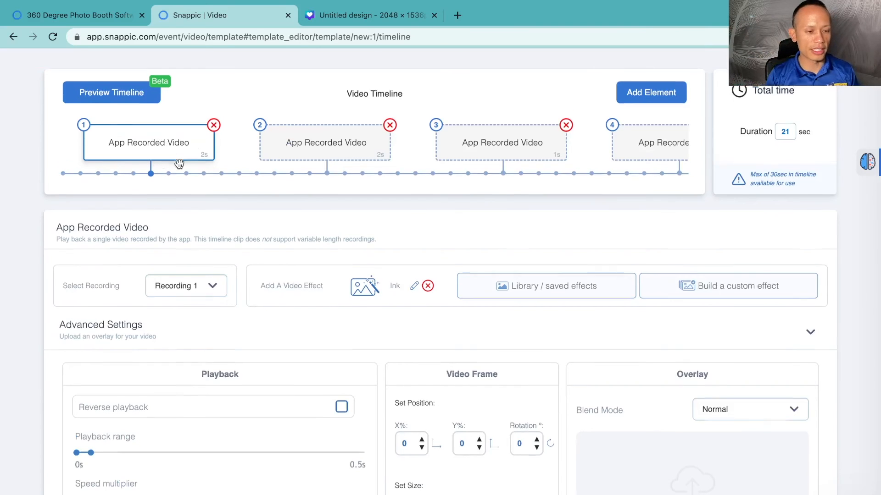
{"action": "scroll", "coordinate": [182, 162], "scroll_direction": "down", "scroll_amount": 1}
{"action": "left_click", "coordinate": [329, 142]}
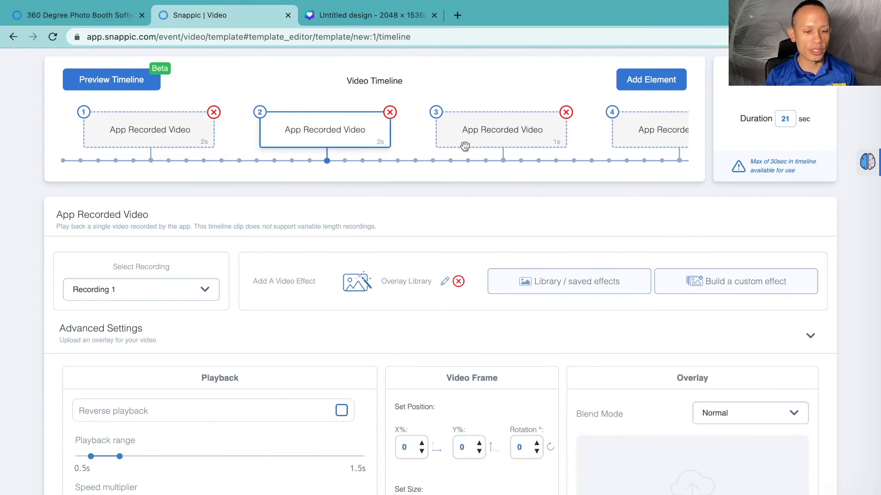
{"action": "left_click", "coordinate": [500, 140]}
{"action": "left_click", "coordinate": [505, 138]}
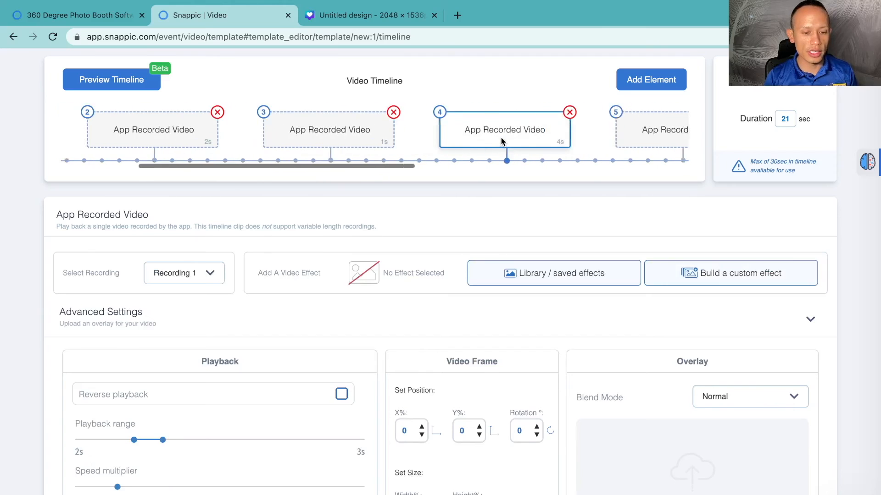
{"action": "left_click", "coordinate": [508, 140]}
{"action": "left_click", "coordinate": [508, 141]}
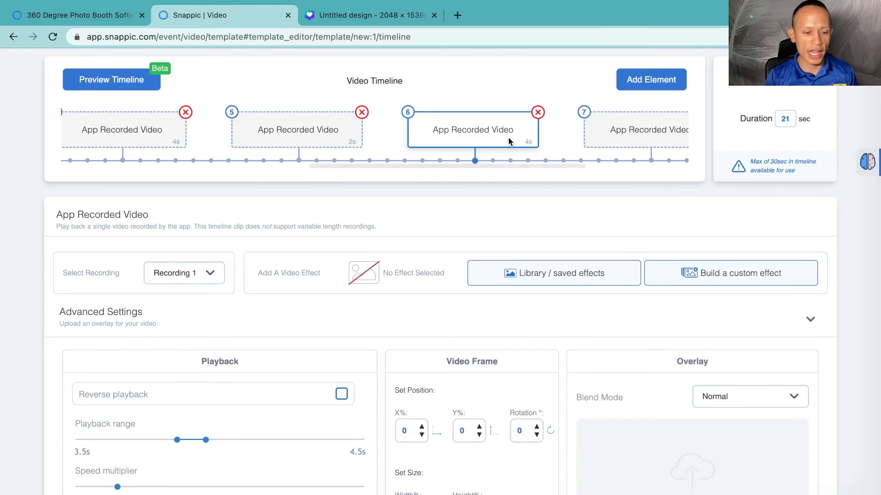
{"action": "left_click", "coordinate": [509, 140]}
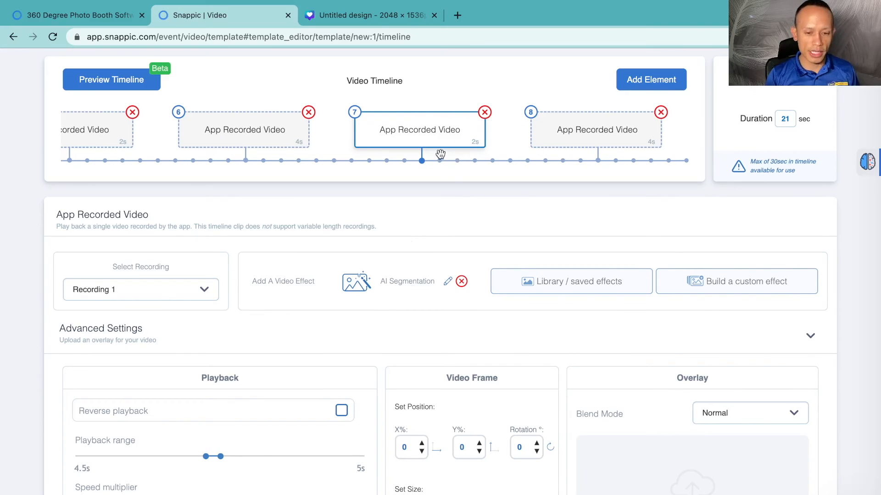
Step: Close the template editor, continue to the summary and create the event
{"action": "scroll", "coordinate": [604, 231], "scroll_direction": "up", "scroll_amount": 2}
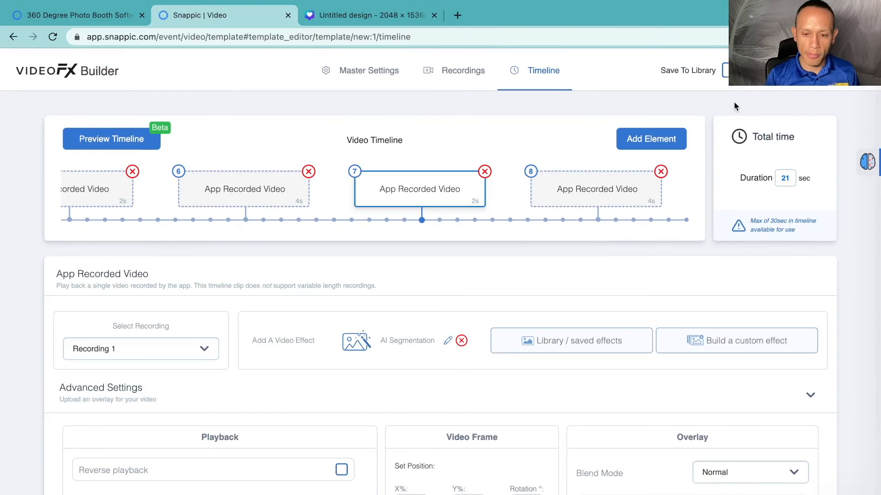
{"action": "left_click", "coordinate": [798, 70]}
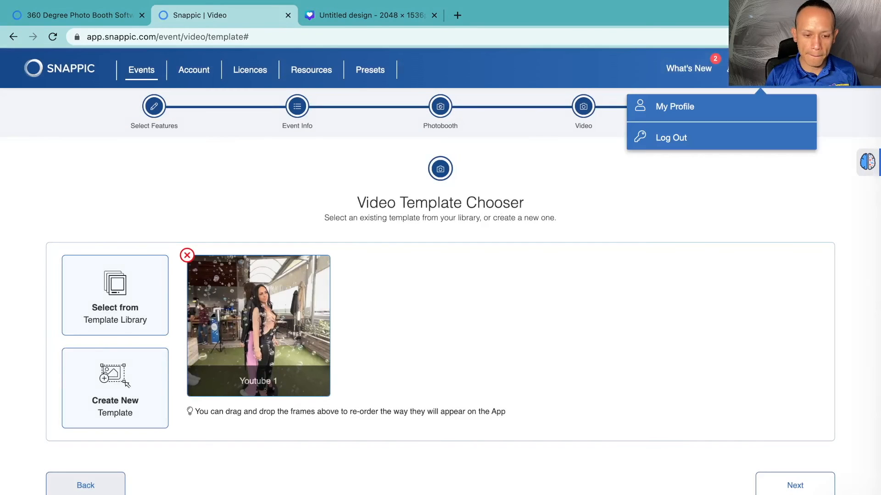
{"action": "left_click", "coordinate": [792, 485]}
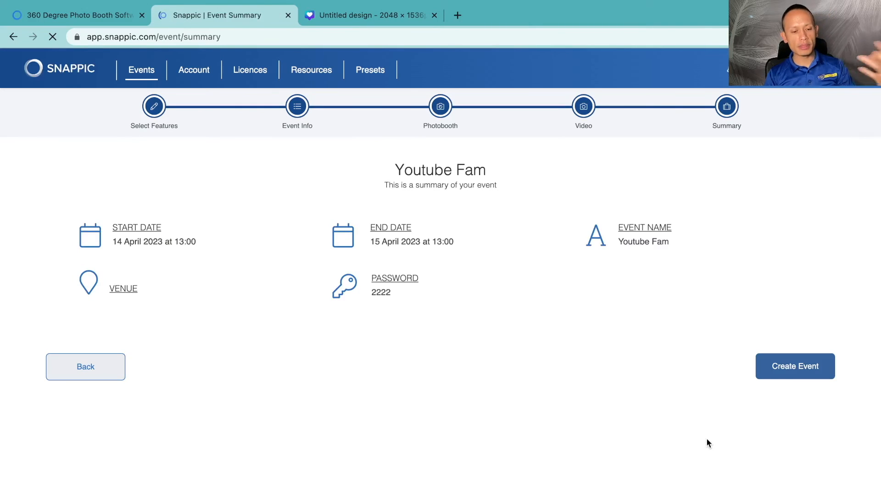
{"action": "left_click", "coordinate": [787, 371]}
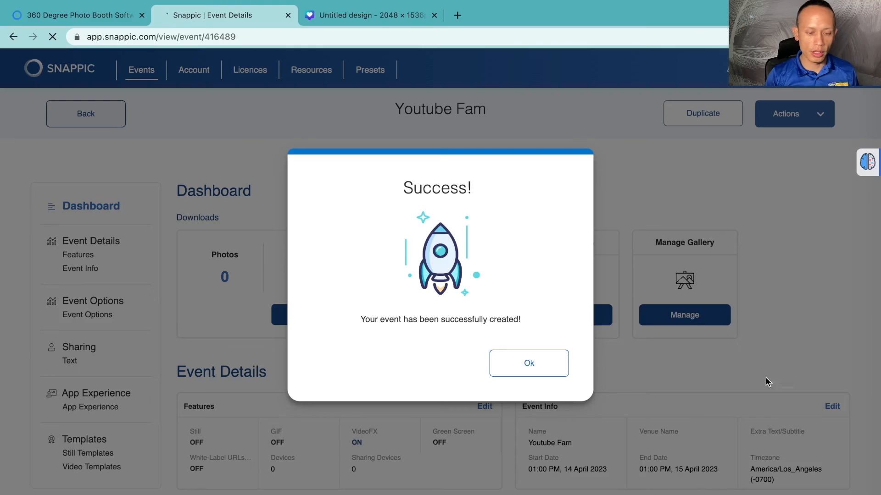
{"action": "left_click", "coordinate": [529, 363]}
{"action": "scroll", "coordinate": [554, 370], "scroll_direction": "down", "scroll_amount": 10}
{"action": "scroll", "coordinate": [554, 370], "scroll_direction": "down", "scroll_amount": 5}
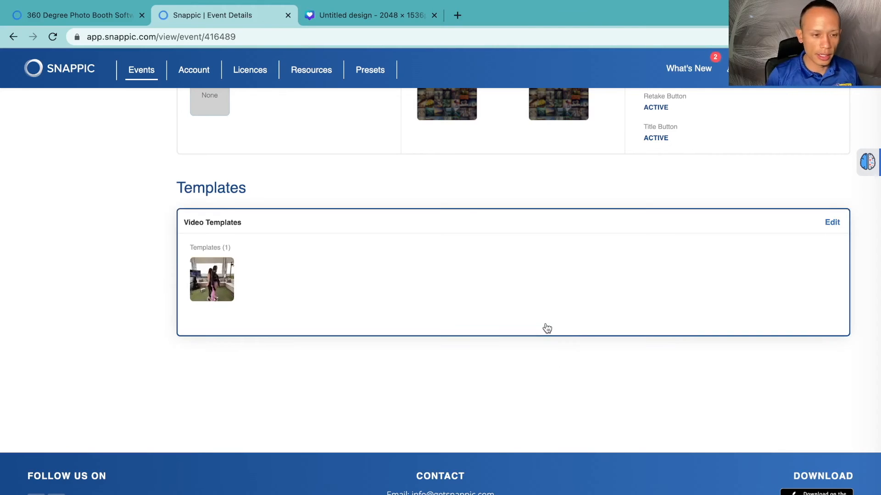
{"action": "key", "text": "ctrl+Left"}
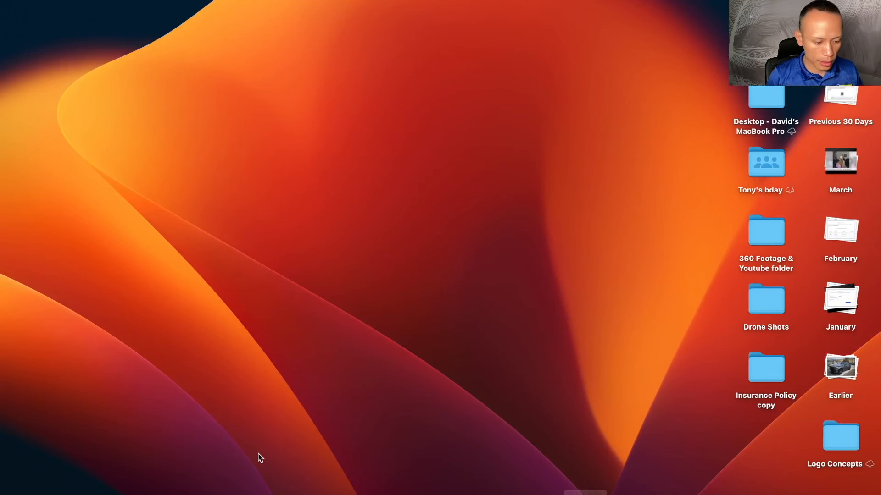
{"action": "left_click", "coordinate": [93, 492]}
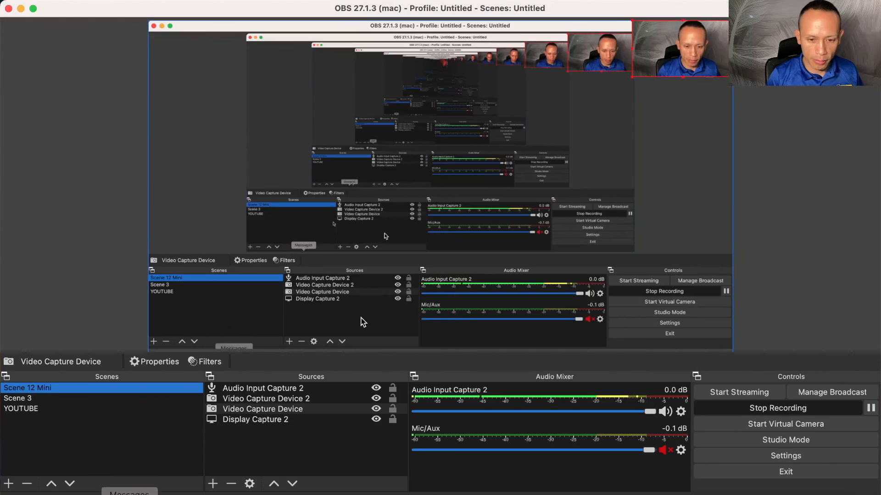
{"action": "left_click_drag", "start_coordinate": [632, 72], "coordinate": [282, 274]}
{"action": "left_click_drag", "start_coordinate": [201, 382], "coordinate": [30, 479]}
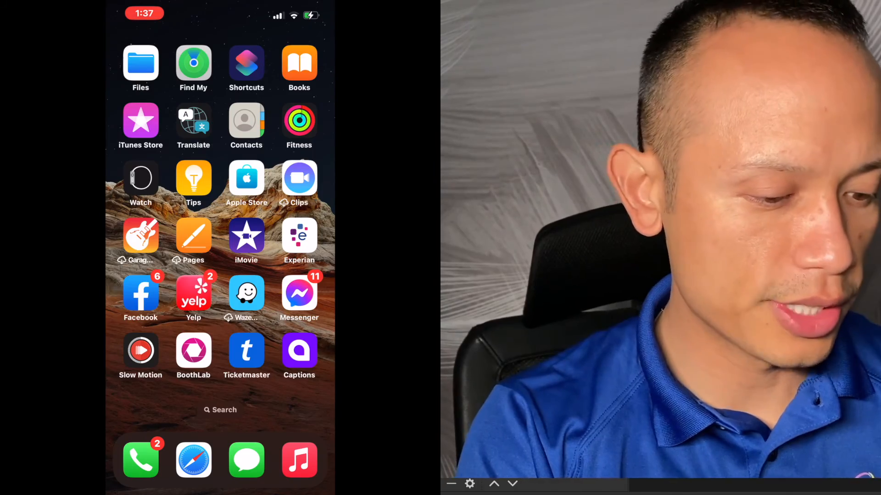
Step: Launch the Snappic app on the phone and open the Youtube Fam event
{"action": "left_click", "coordinate": [299, 350]}
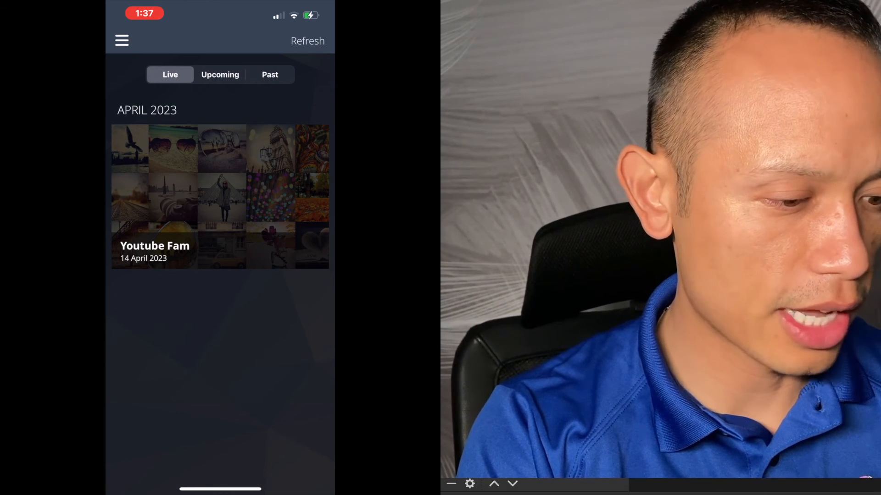
{"action": "left_click", "coordinate": [220, 197]}
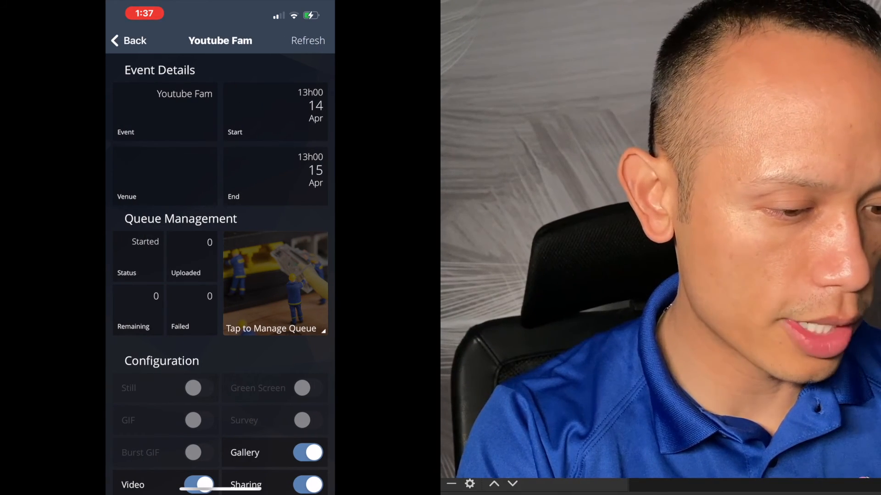
{"action": "scroll", "coordinate": [220, 275], "scroll_direction": "down", "scroll_amount": 7}
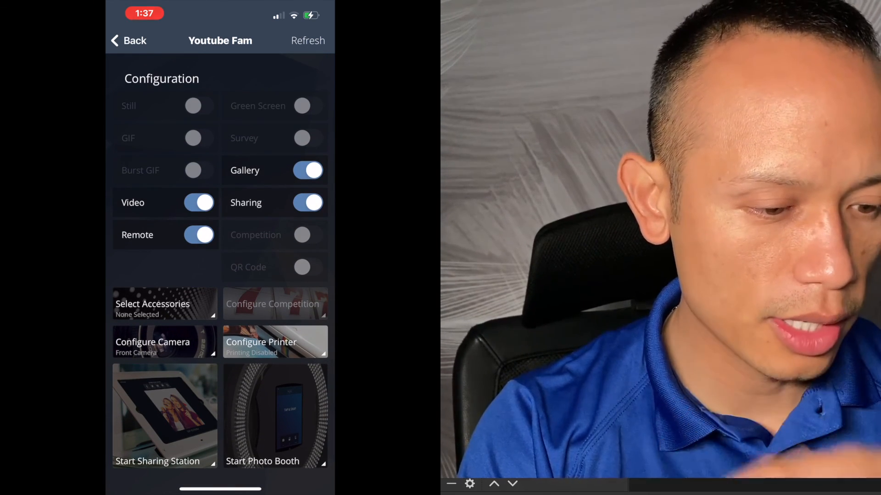
Step: Configure the event's camera to use the Back Camera
{"action": "left_click", "coordinate": [165, 342]}
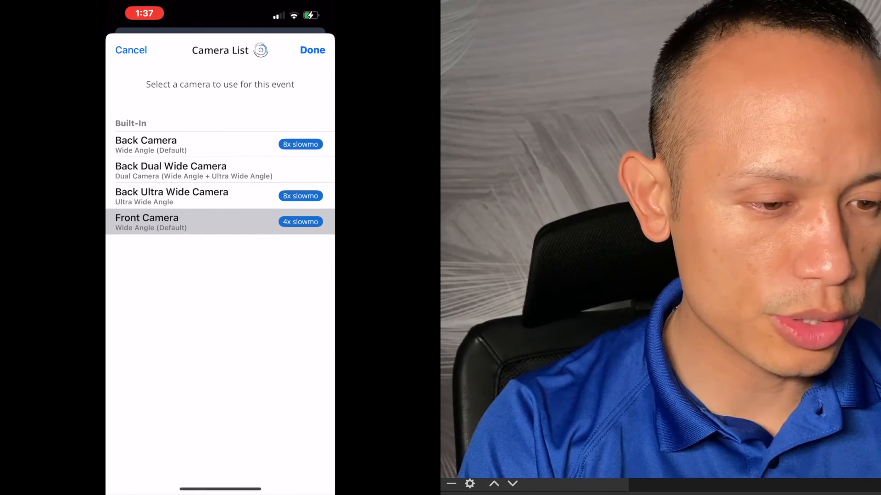
{"action": "left_click", "coordinate": [313, 50]}
{"action": "left_click", "coordinate": [164, 342]}
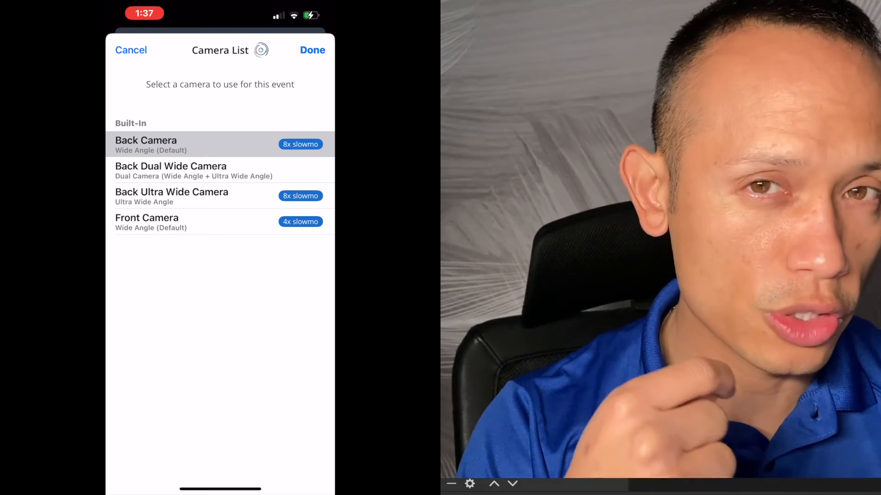
{"action": "left_click", "coordinate": [313, 50]}
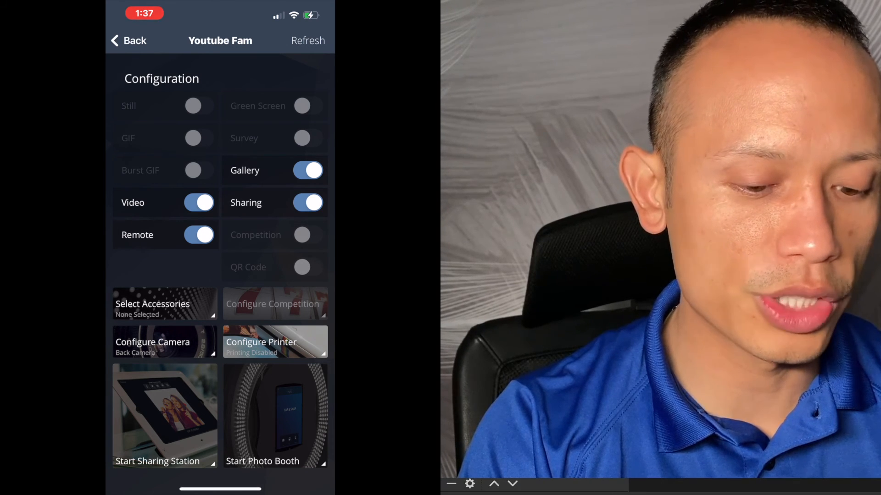
Step: Start the photo booth for the Youtube Fam event
{"action": "left_click", "coordinate": [275, 417]}
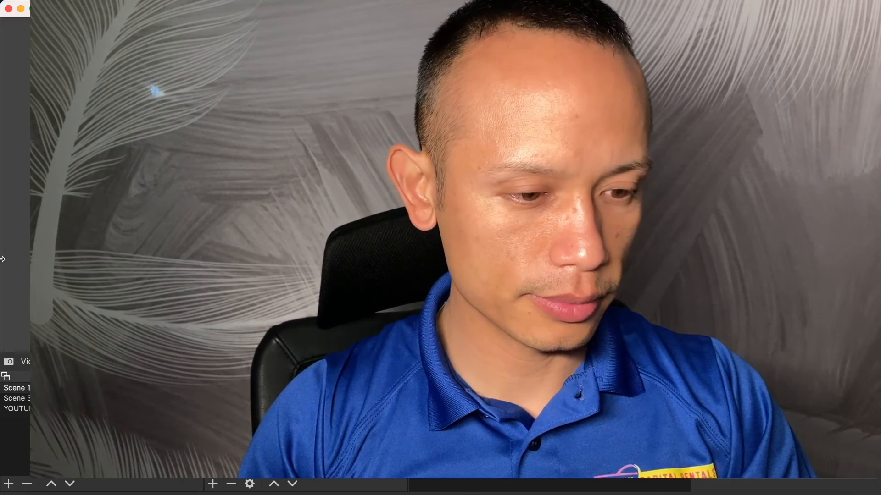
{"action": "key", "text": "ctrl+Right"}
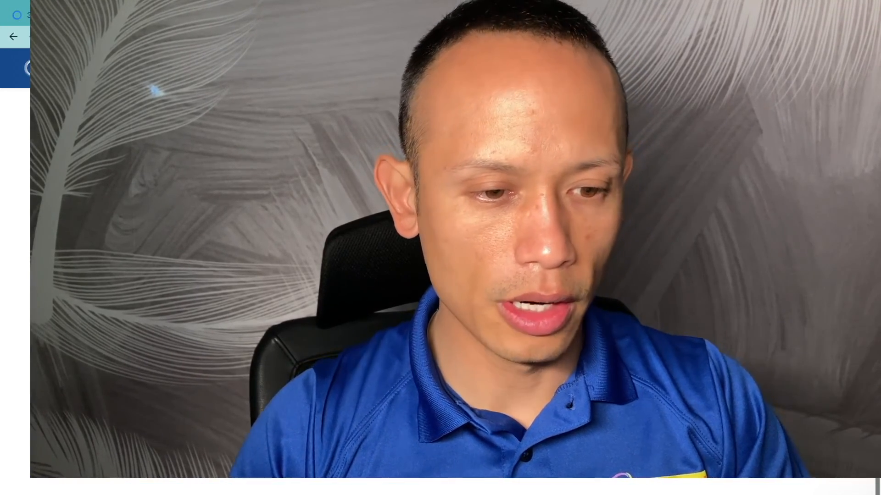
{"action": "key", "text": "ctrl+Left"}
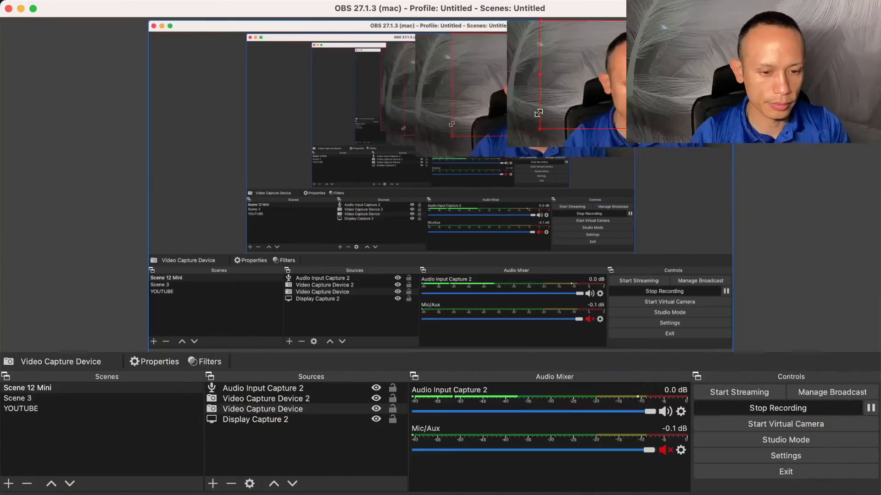
{"action": "key", "text": "ctrl+Right"}
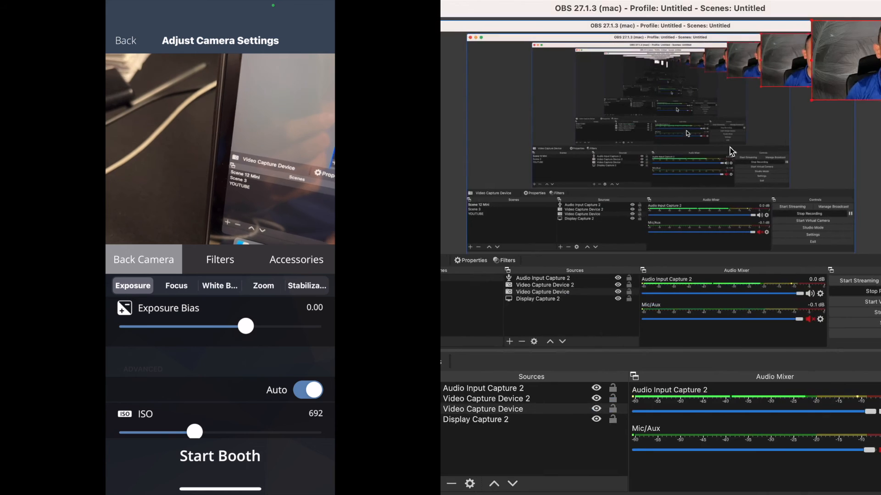
Step: Examine the back camera's exposure settings
{"action": "left_click_drag", "start_coordinate": [812, 100], "coordinate": [568, 237]}
{"action": "left_click_drag", "start_coordinate": [605, 202], "coordinate": [505, 224]}
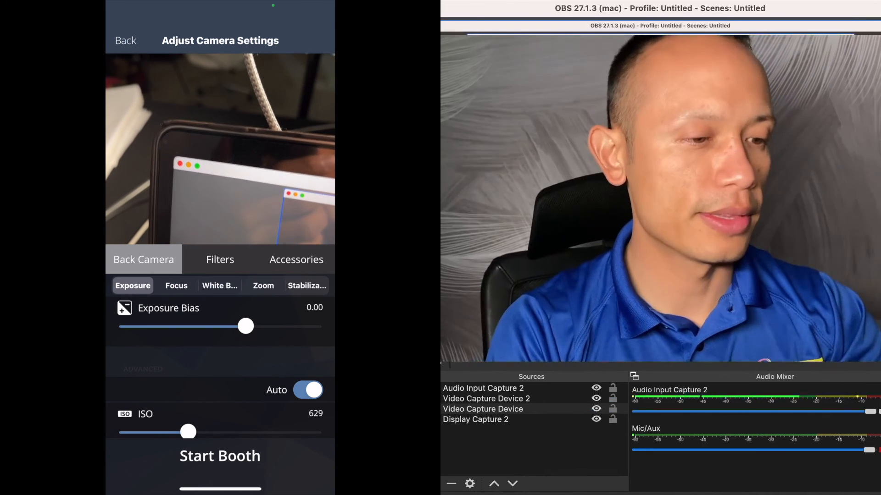
{"action": "scroll", "coordinate": [220, 367], "scroll_direction": "down", "scroll_amount": 3}
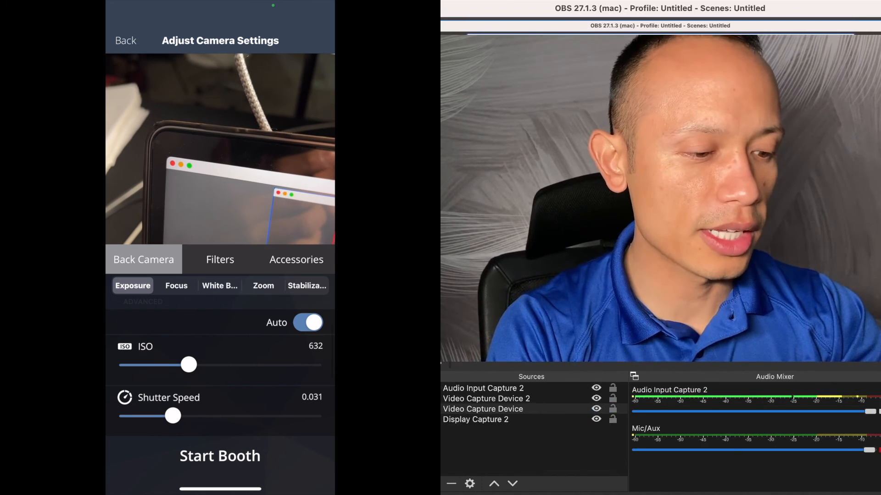
{"action": "scroll", "coordinate": [220, 367], "scroll_direction": "down", "scroll_amount": 1}
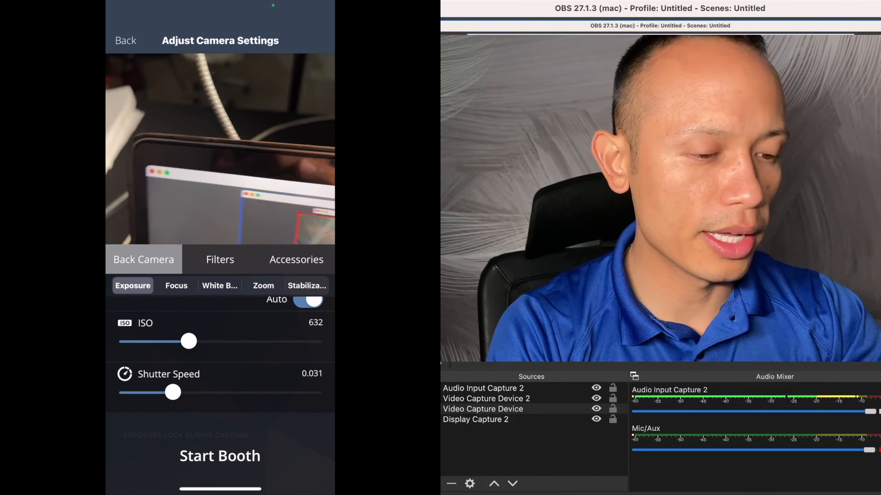
Step: Examine the back camera's exposure, focus, white balance, zoom and stabilization settings
{"action": "scroll", "coordinate": [220, 367], "scroll_direction": "down", "scroll_amount": 4}
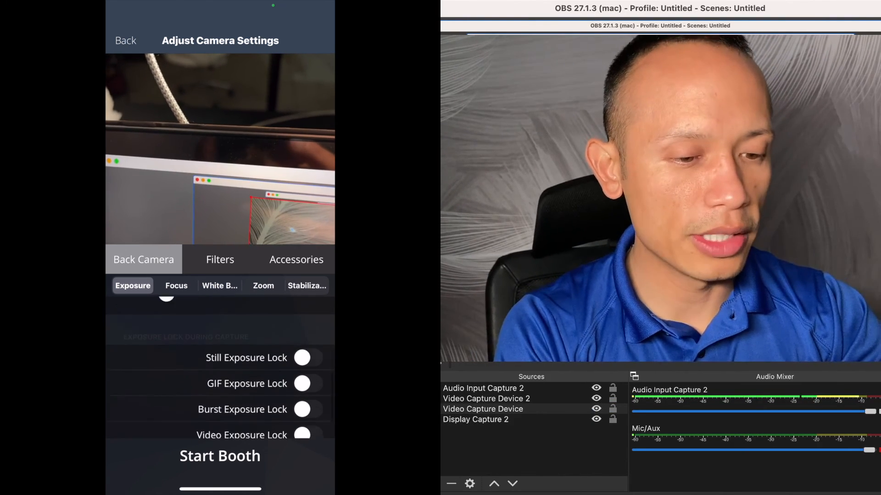
{"action": "scroll", "coordinate": [220, 367], "scroll_direction": "down", "scroll_amount": 2}
{"action": "left_click", "coordinate": [177, 285]}
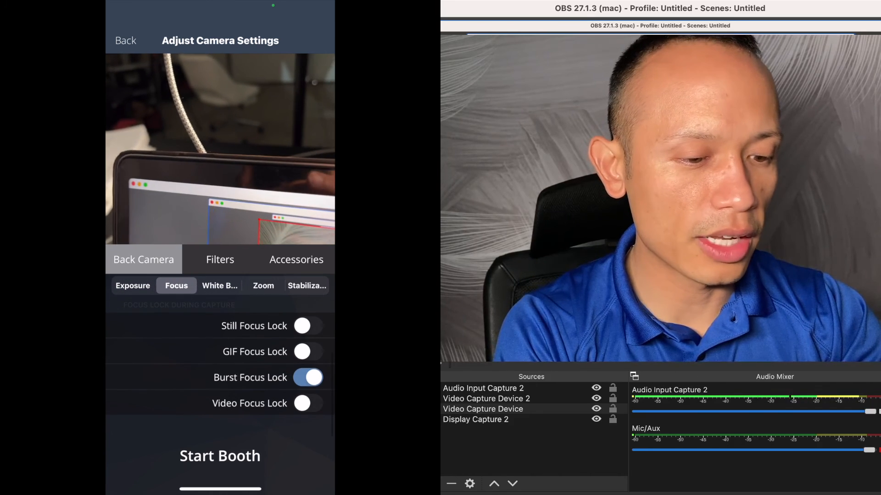
{"action": "left_click", "coordinate": [220, 286]}
{"action": "left_click", "coordinate": [264, 285]}
{"action": "left_click", "coordinate": [306, 285]}
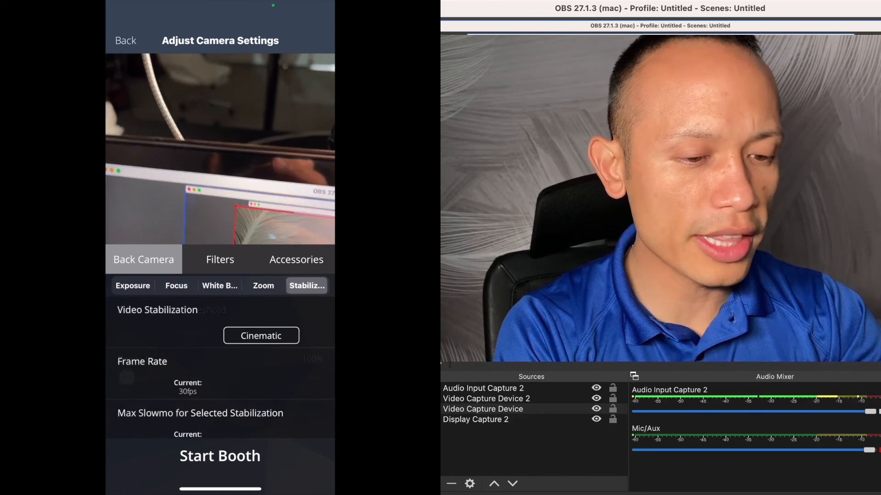
{"action": "scroll", "coordinate": [220, 367], "scroll_direction": "down", "scroll_amount": 2}
{"action": "scroll", "coordinate": [221, 367], "scroll_direction": "up", "scroll_amount": 2}
Step: Set the back camera's video stabilization to Cinematic Extended
{"action": "left_click", "coordinate": [261, 336]}
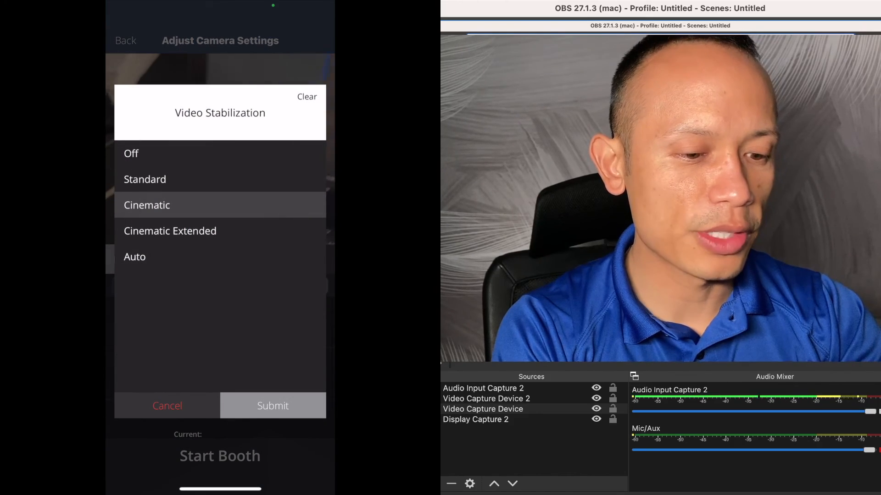
{"action": "left_click", "coordinate": [170, 231]}
{"action": "left_click", "coordinate": [273, 406]}
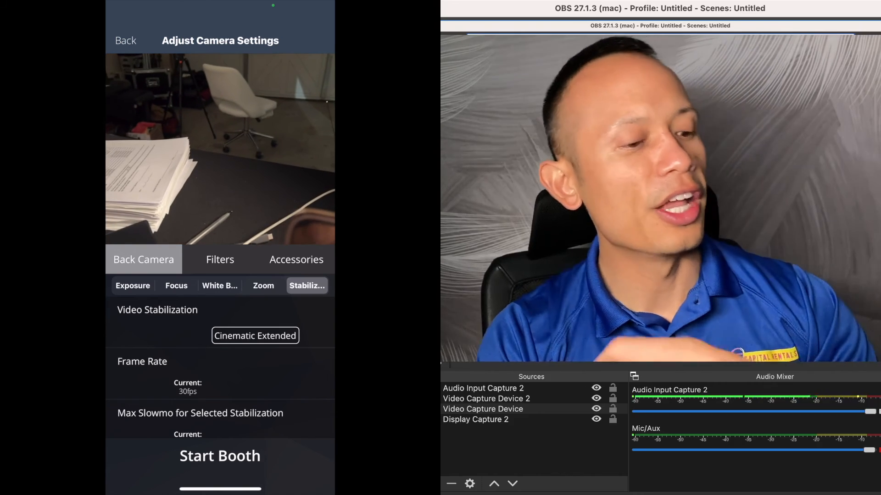
{"action": "left_click", "coordinate": [255, 335]}
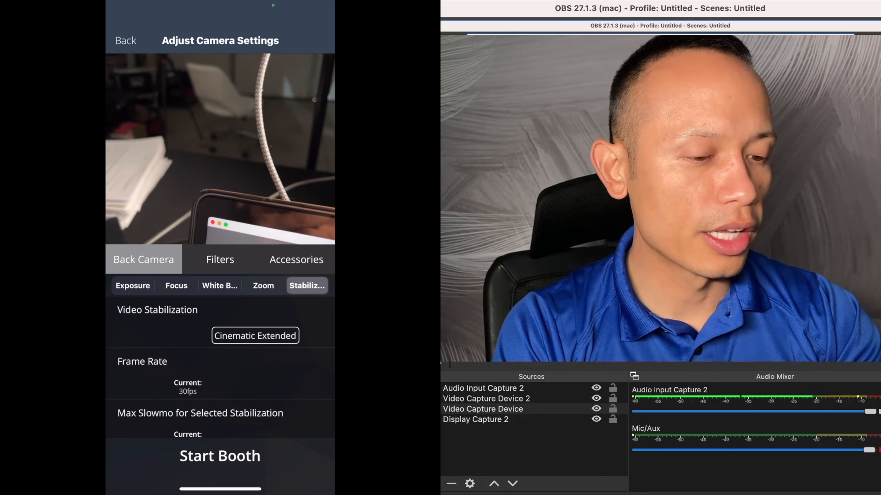
{"action": "scroll", "coordinate": [220, 367], "scroll_direction": "down", "scroll_amount": 1}
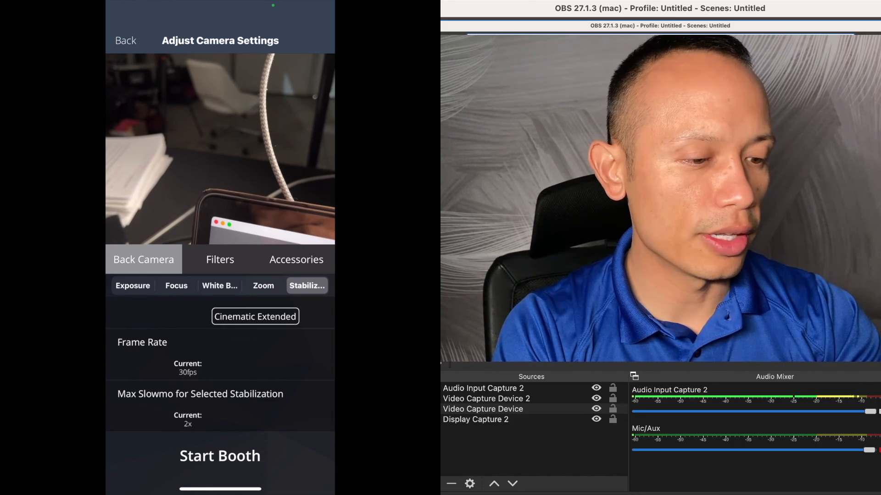
{"action": "scroll", "coordinate": [220, 367], "scroll_direction": "down", "scroll_amount": 1}
{"action": "scroll", "coordinate": [220, 366], "scroll_direction": "up", "scroll_amount": 2}
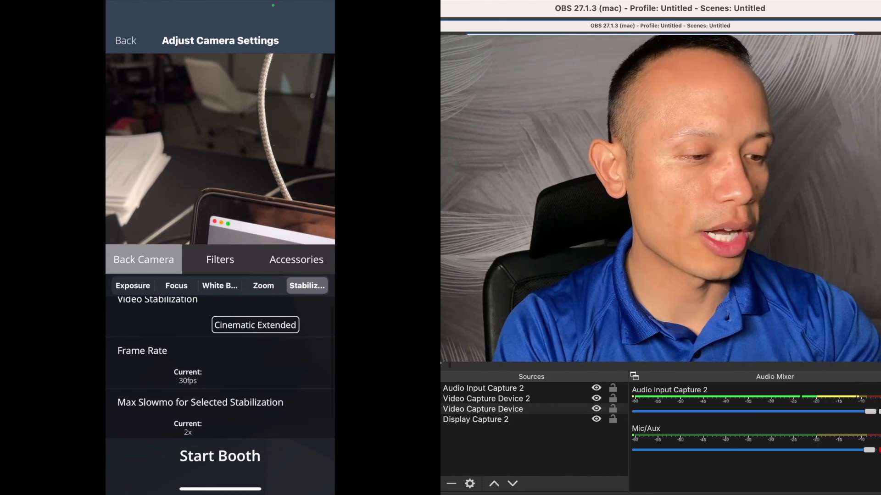
{"action": "scroll", "coordinate": [220, 367], "scroll_direction": "down", "scroll_amount": 1}
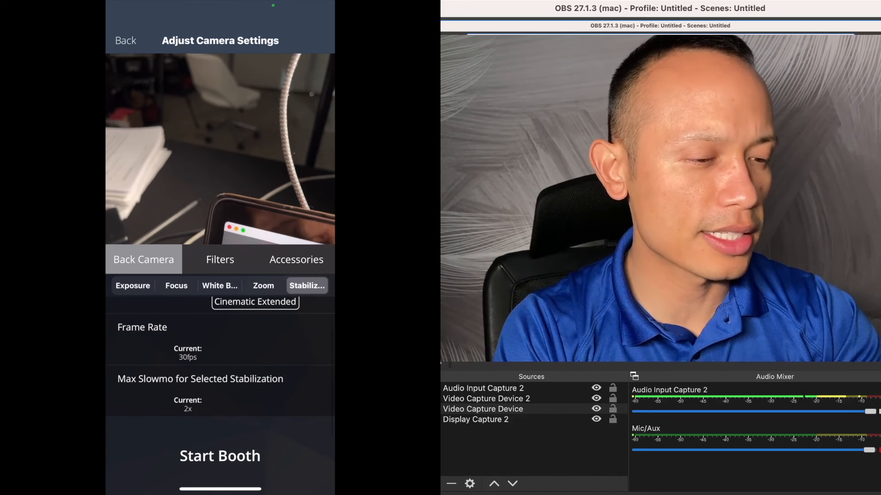
Step: Start the booth and record a test capture in Video mode
{"action": "left_click", "coordinate": [220, 456]}
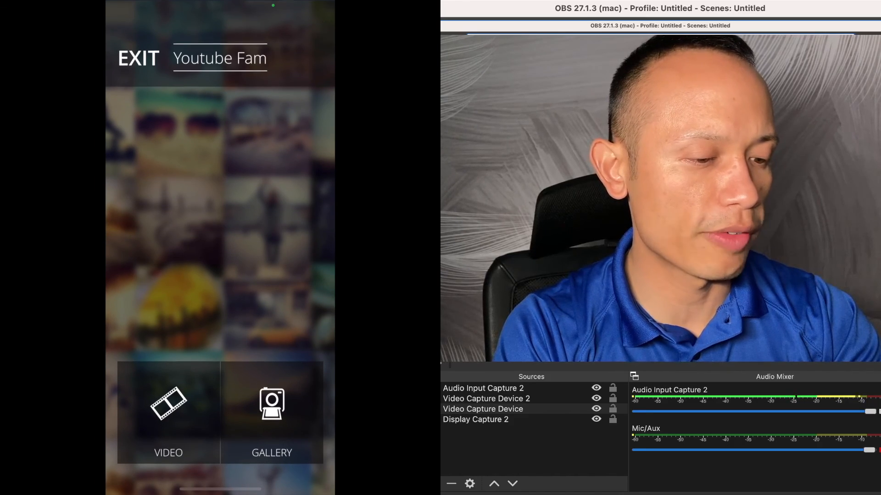
{"action": "left_click", "coordinate": [168, 412]}
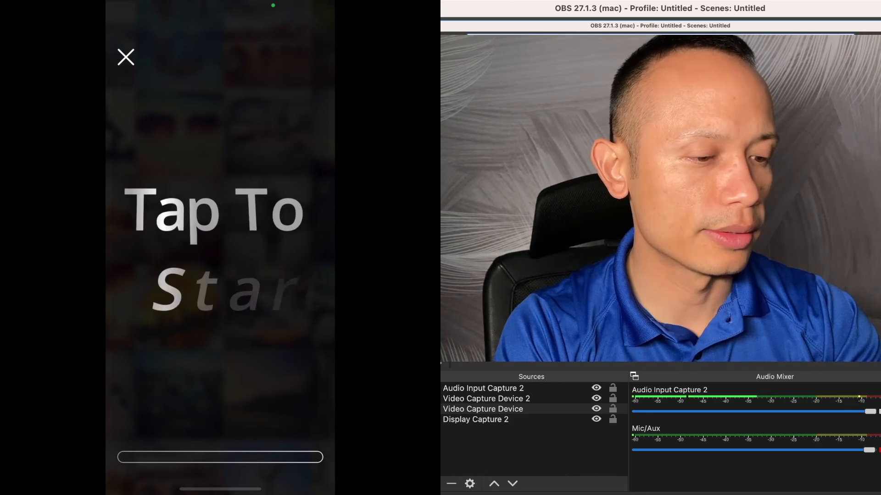
{"action": "left_click", "coordinate": [214, 250]}
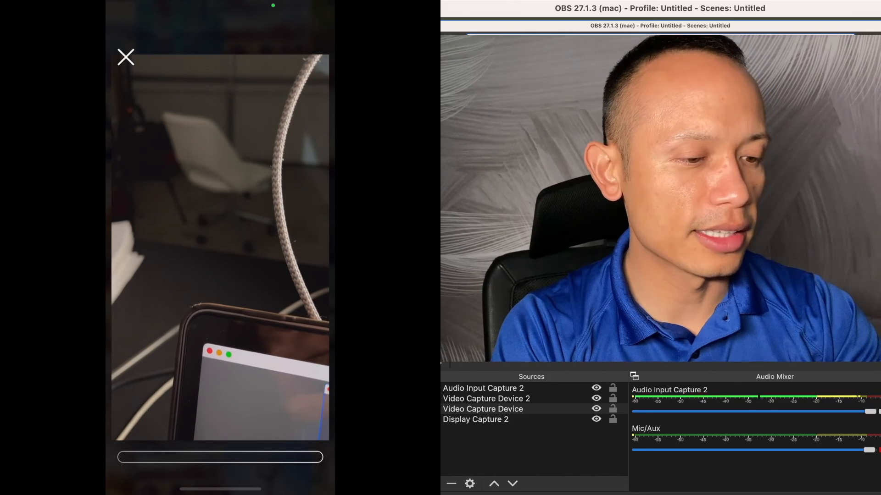
{"action": "left_click", "coordinate": [125, 57]}
{"action": "left_click", "coordinate": [167, 412]}
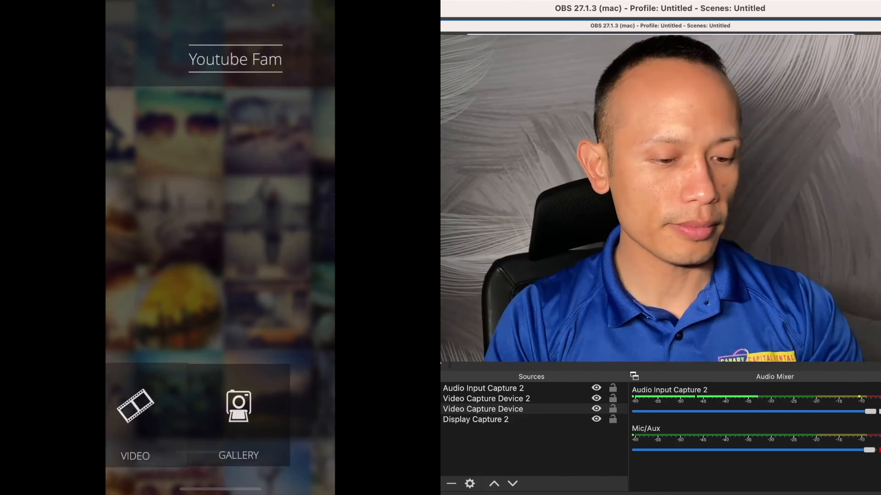
{"action": "left_click", "coordinate": [125, 57]}
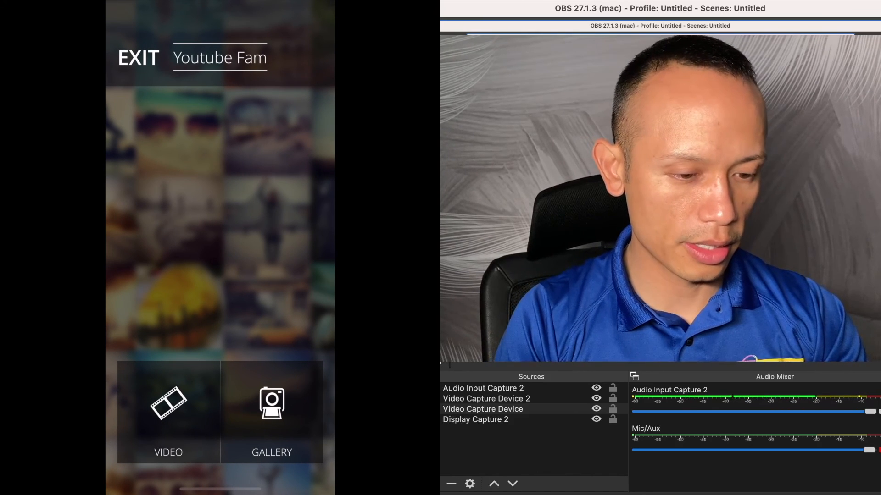
{"action": "left_click", "coordinate": [168, 412]}
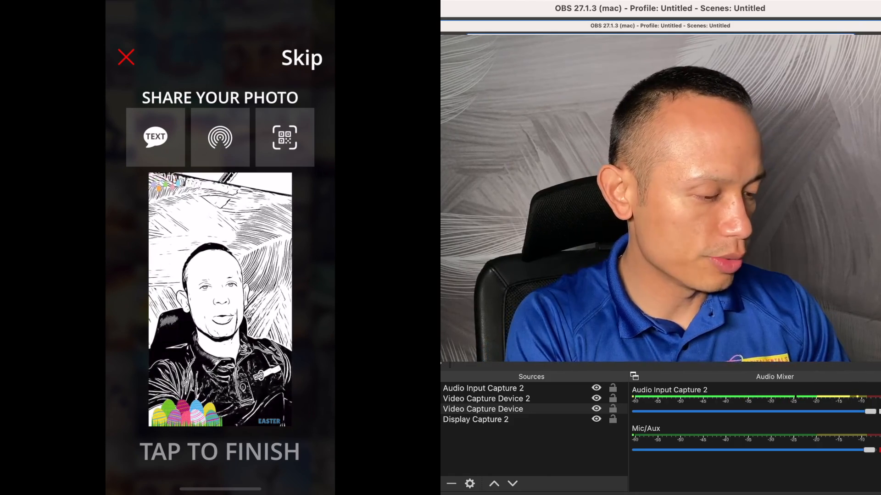
Step: Retake to discard the test capture and exit the booth back to the event configuration
{"action": "left_click", "coordinate": [126, 58]}
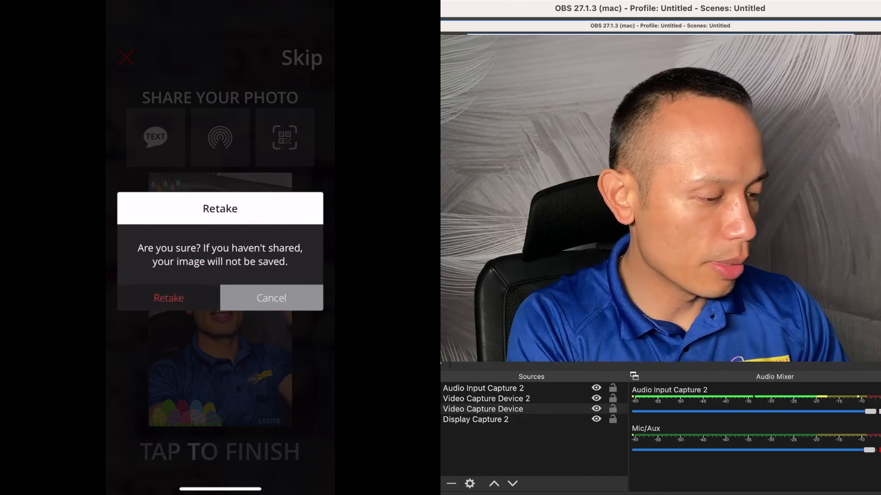
{"action": "left_click", "coordinate": [169, 298]}
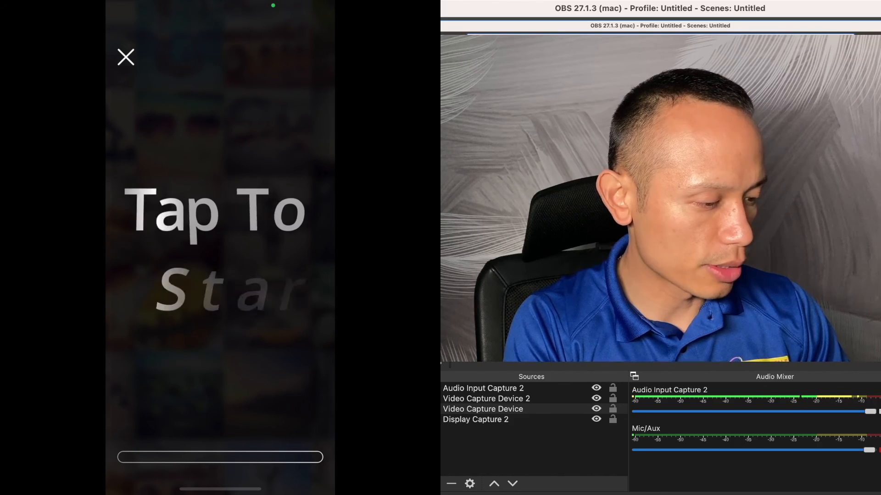
{"action": "left_click", "coordinate": [126, 58]}
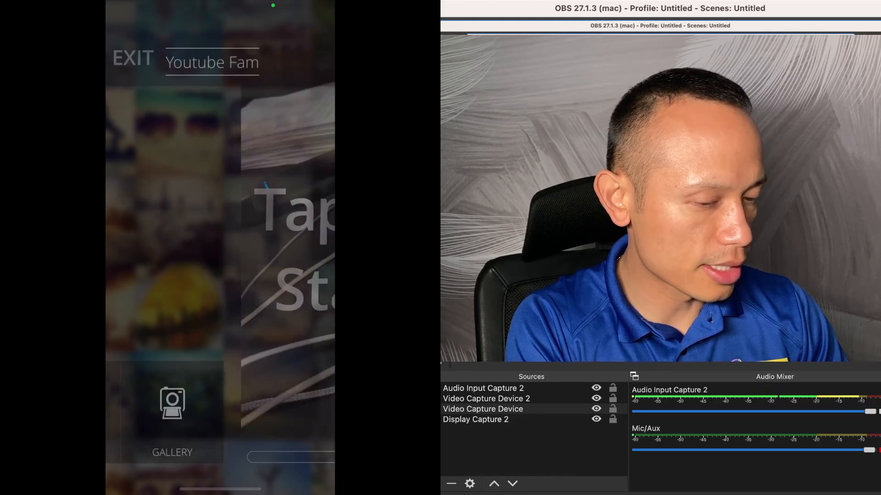
{"action": "left_click", "coordinate": [138, 57]}
{"action": "left_click", "coordinate": [220, 237]}
{"action": "left_click", "coordinate": [220, 237]}
{"action": "left_click", "coordinate": [220, 237]}
{"action": "left_click", "coordinate": [220, 237]}
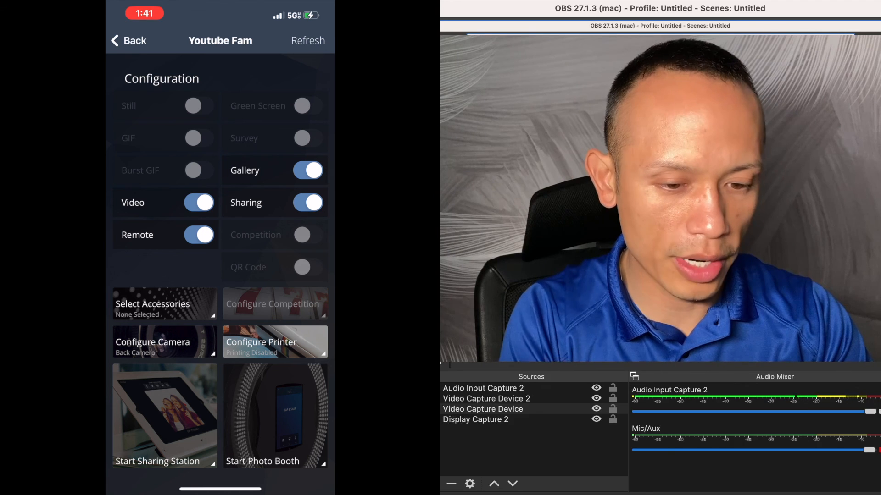
{"action": "left_click", "coordinate": [275, 415]}
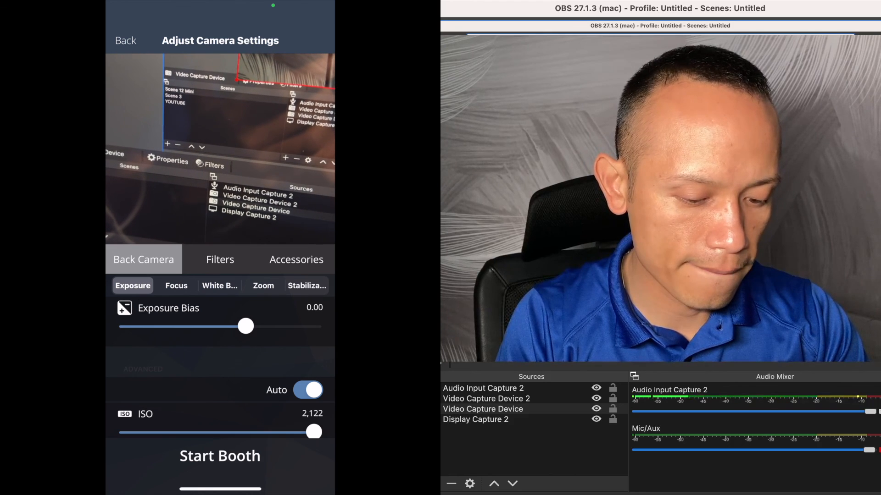
{"action": "left_click", "coordinate": [219, 456]}
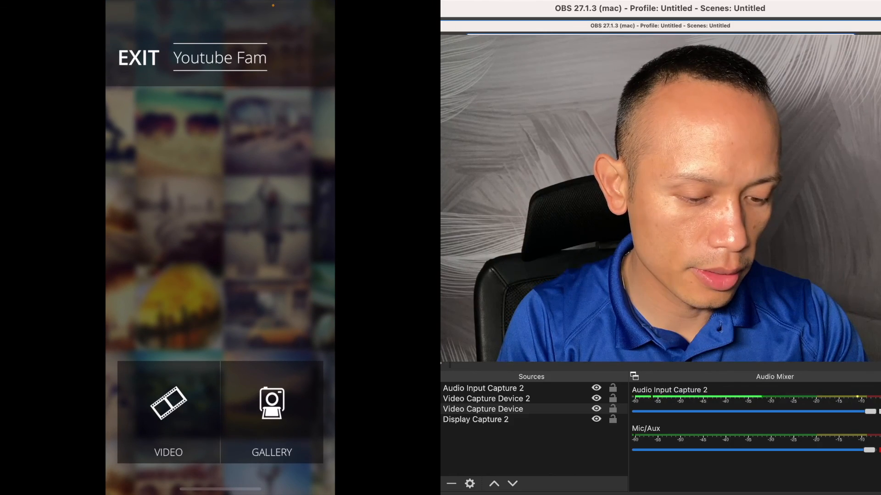
{"action": "left_click", "coordinate": [138, 58]}
{"action": "left_click", "coordinate": [220, 237]}
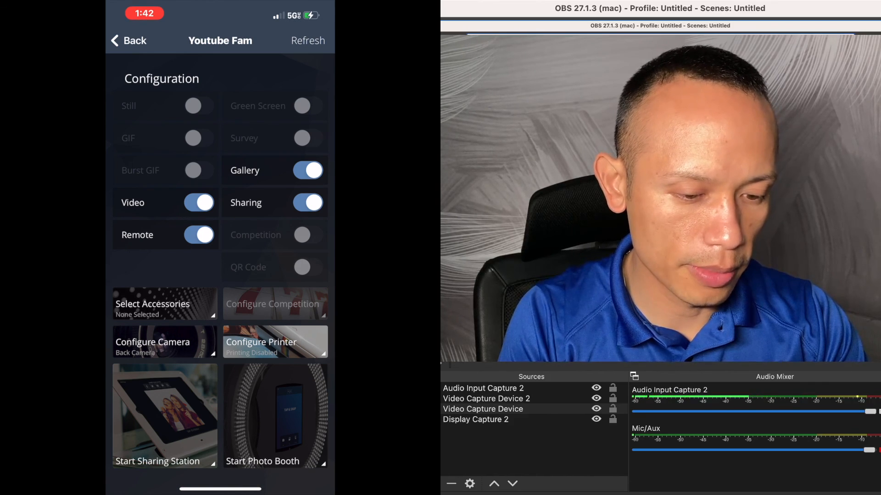
Step: Reopen the photo booth's camera settings and review the stabilization frame rate and slowmo options
{"action": "left_click", "coordinate": [276, 416]}
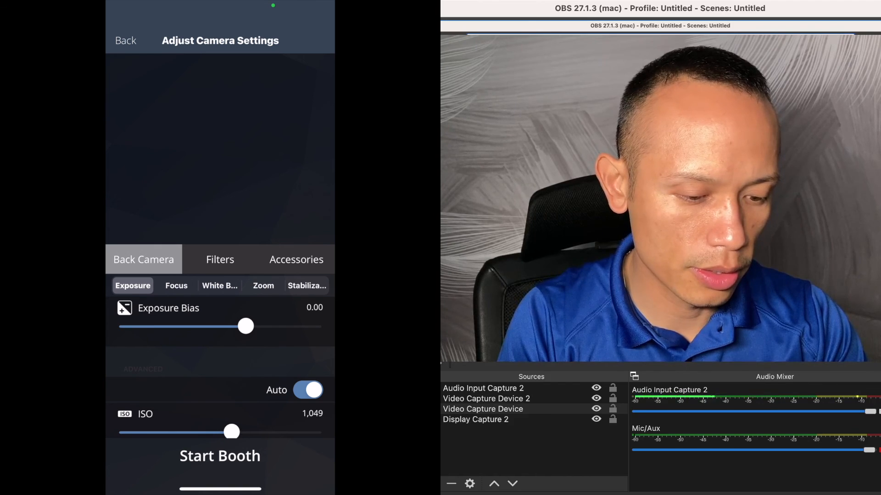
{"action": "left_click", "coordinate": [307, 286]}
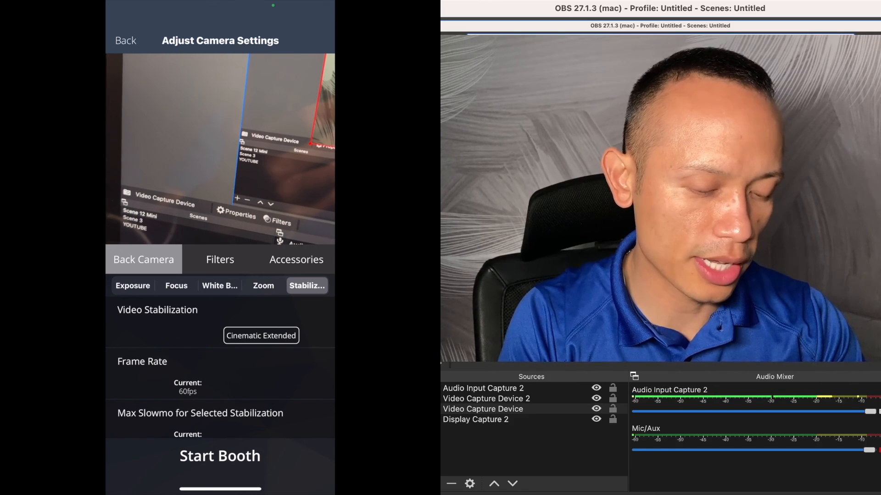
{"action": "scroll", "coordinate": [220, 367], "scroll_direction": "down", "scroll_amount": 1}
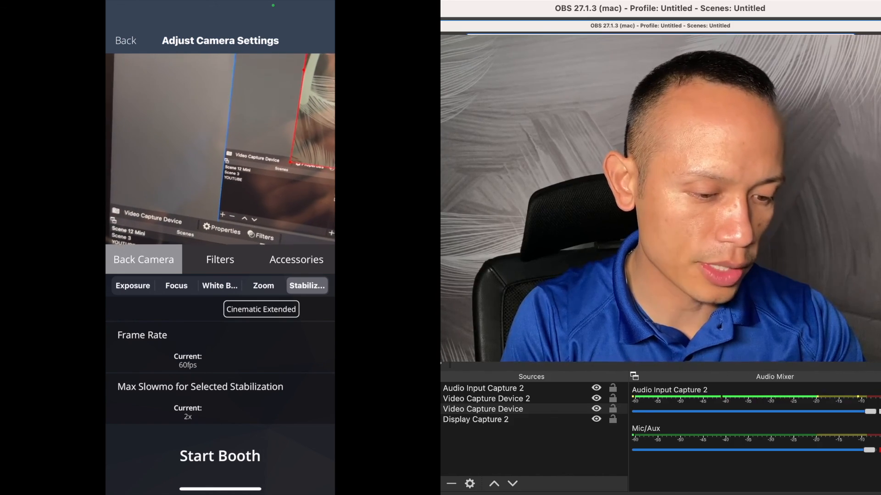
Step: Open the phone's Control Center
{"action": "left_click_drag", "start_coordinate": [220, 489], "coordinate": [220, 321]}
{"action": "left_click_drag", "start_coordinate": [298, 7], "coordinate": [298, 230]}
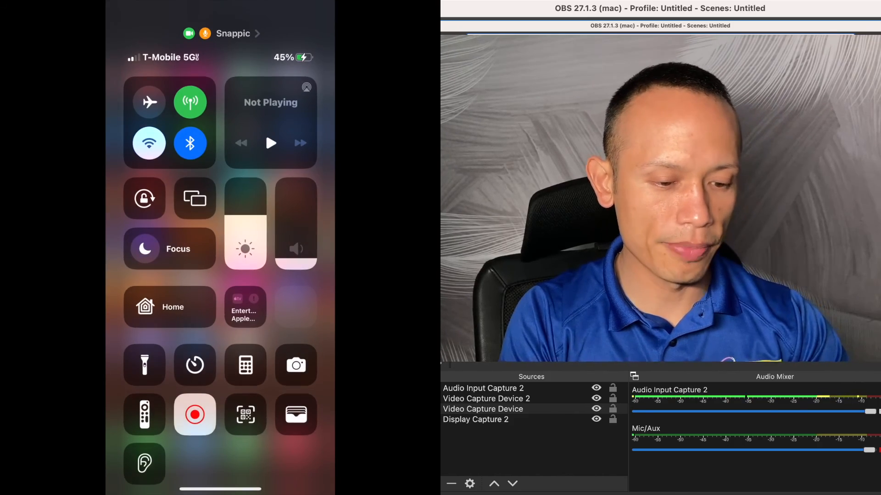